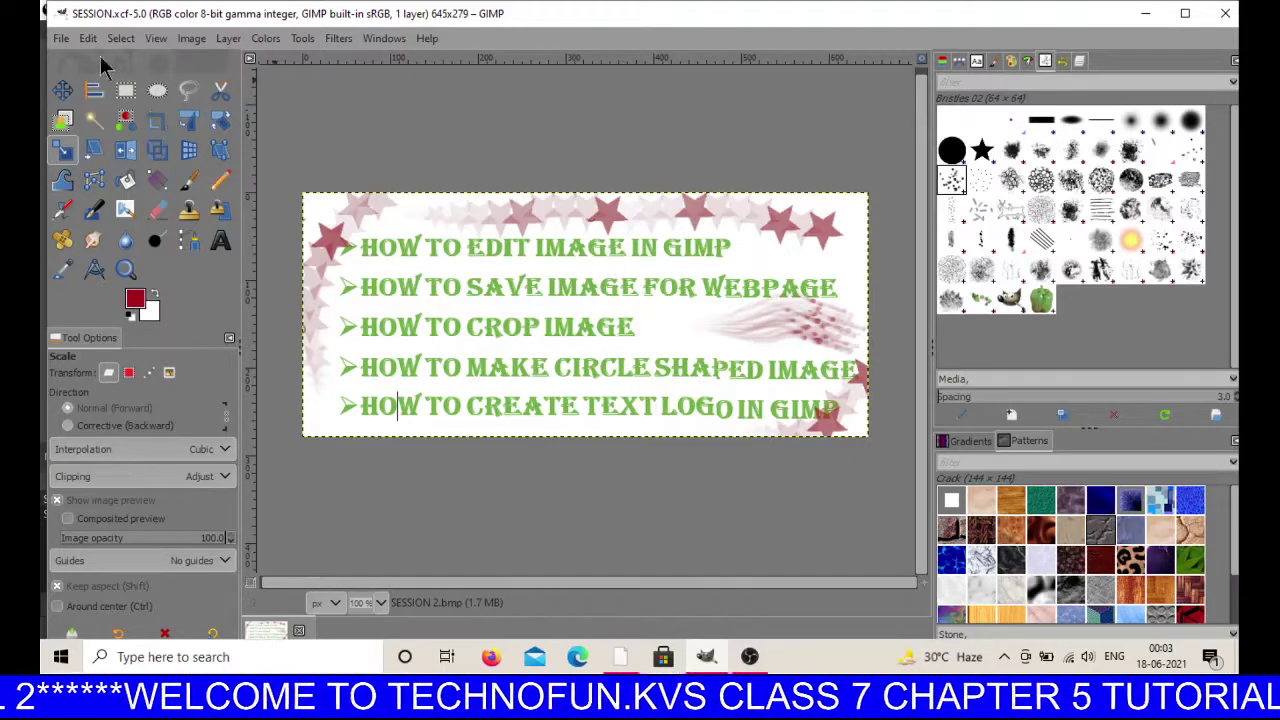
- Open 1.jpg from the IMAGES folder, rotating it according to its orientation metadata
left_click(58, 40)
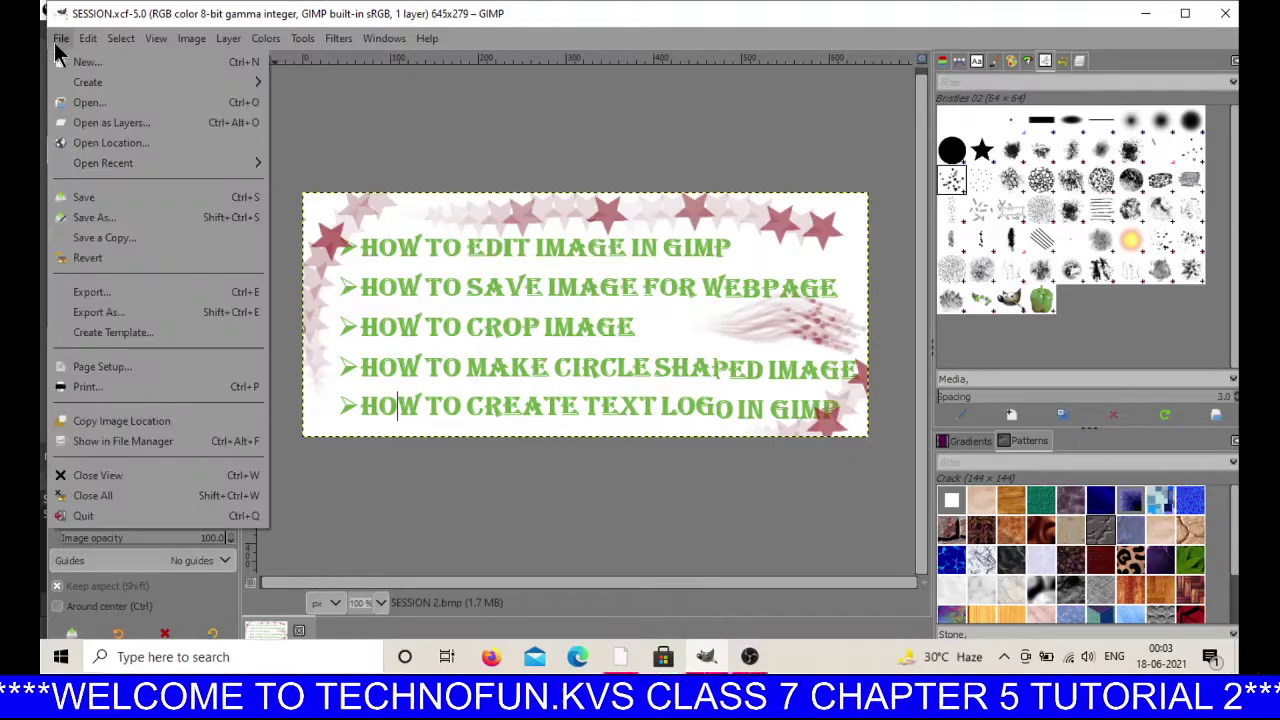
left_click(96, 104)
left_click(285, 142)
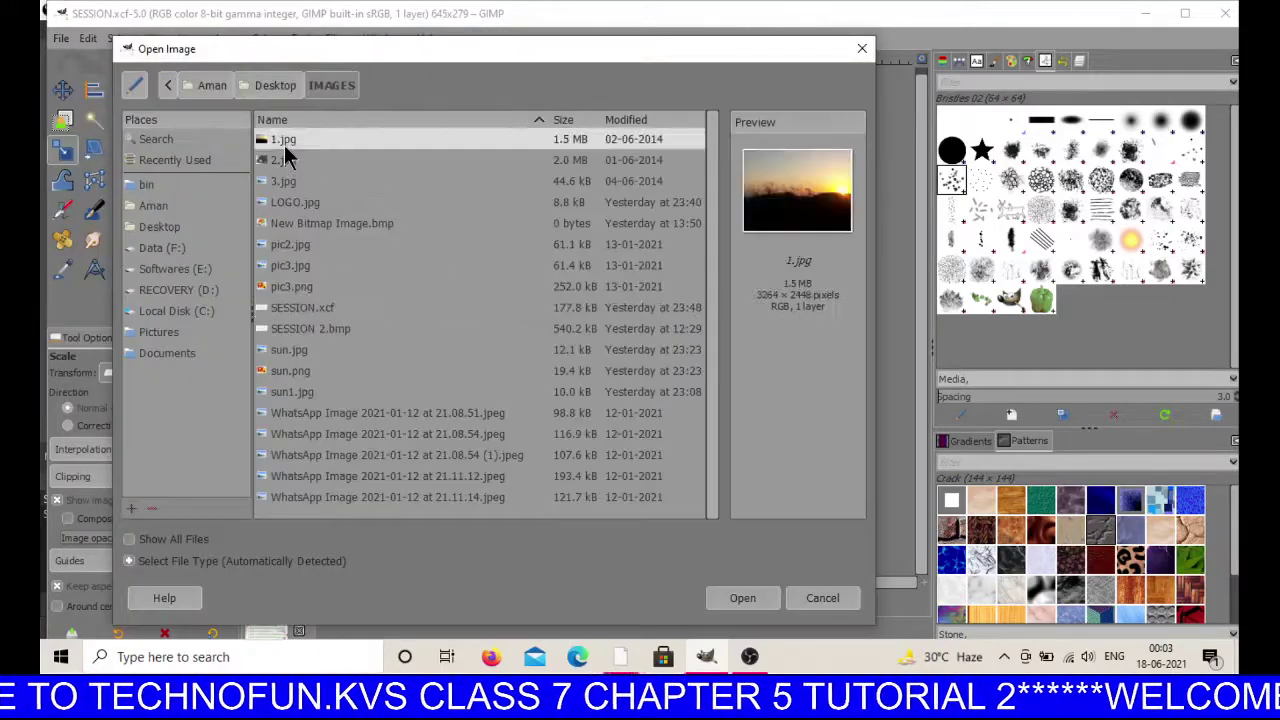
left_click(732, 599)
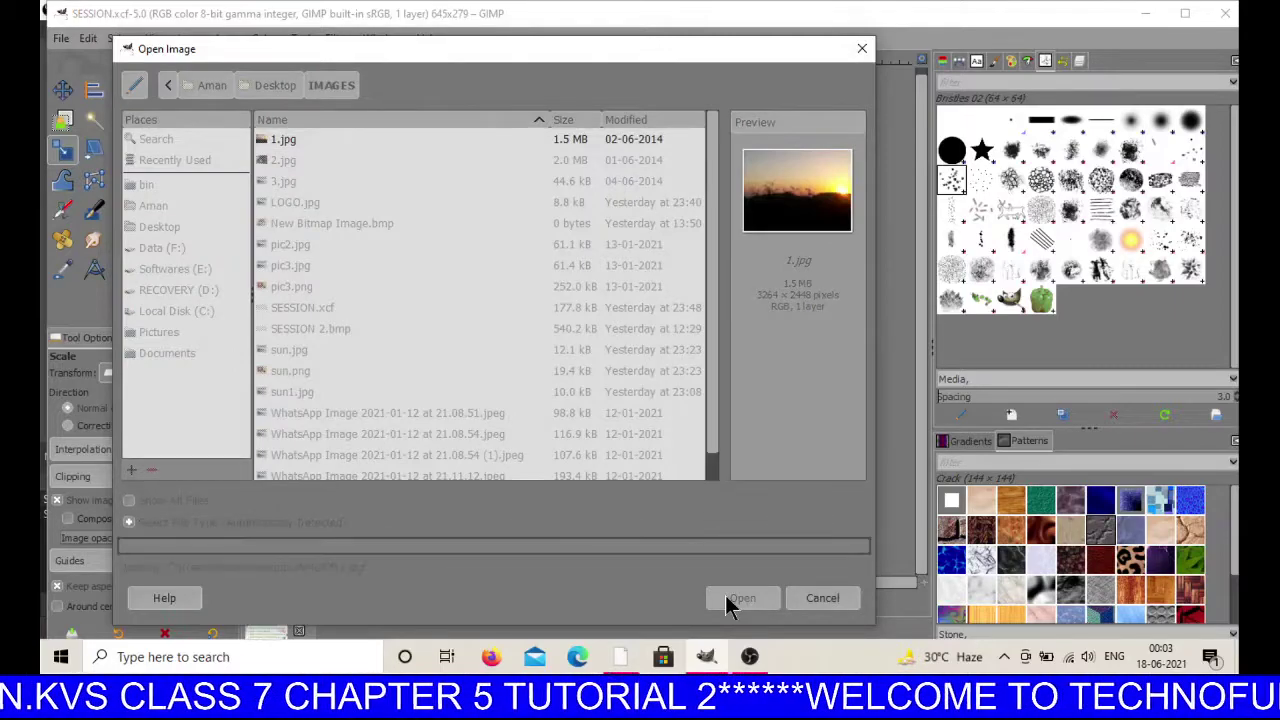
left_click(629, 470)
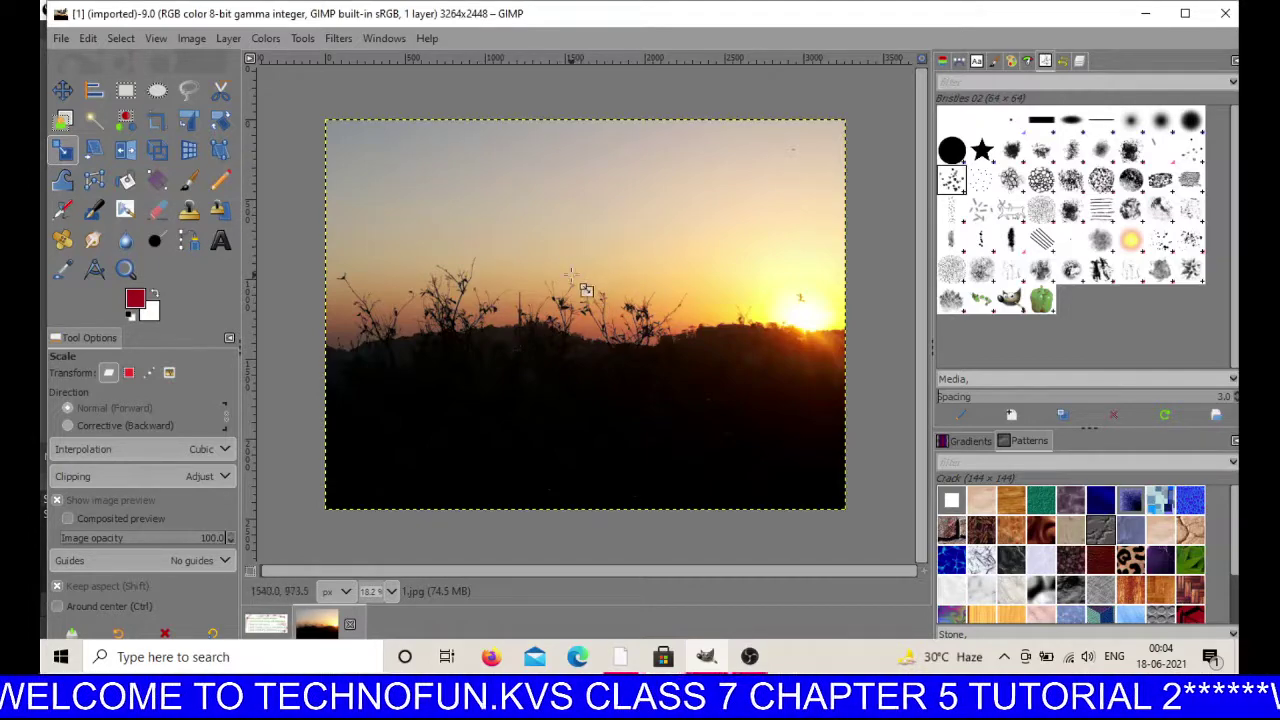
- Scale the sunset layer down to 3219 × 2414 px with the Scale tool, shrinking it from the upper-left corner
left_click(584, 313)
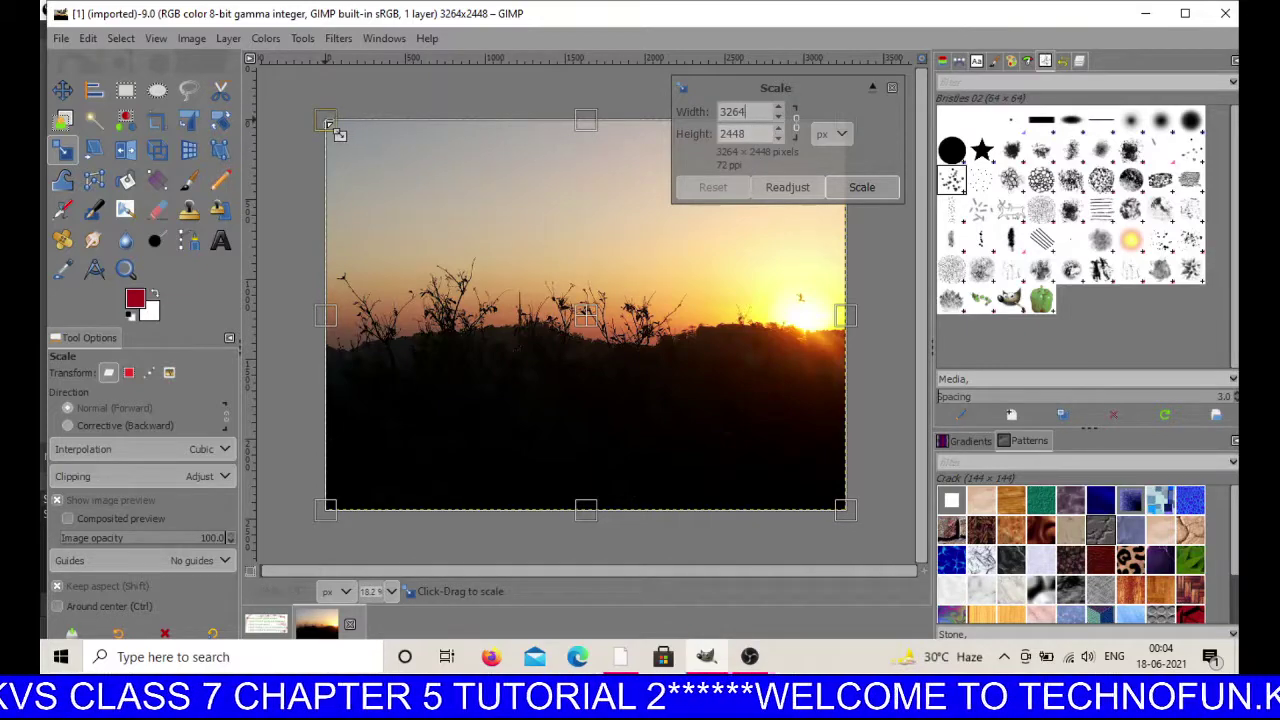
mouse_move(330, 125)
left_mouse_down()
mouse_move(352, 147)
mouse_move(337, 126)
mouse_move(298, 116)
mouse_move(344, 143)
left_mouse_up()
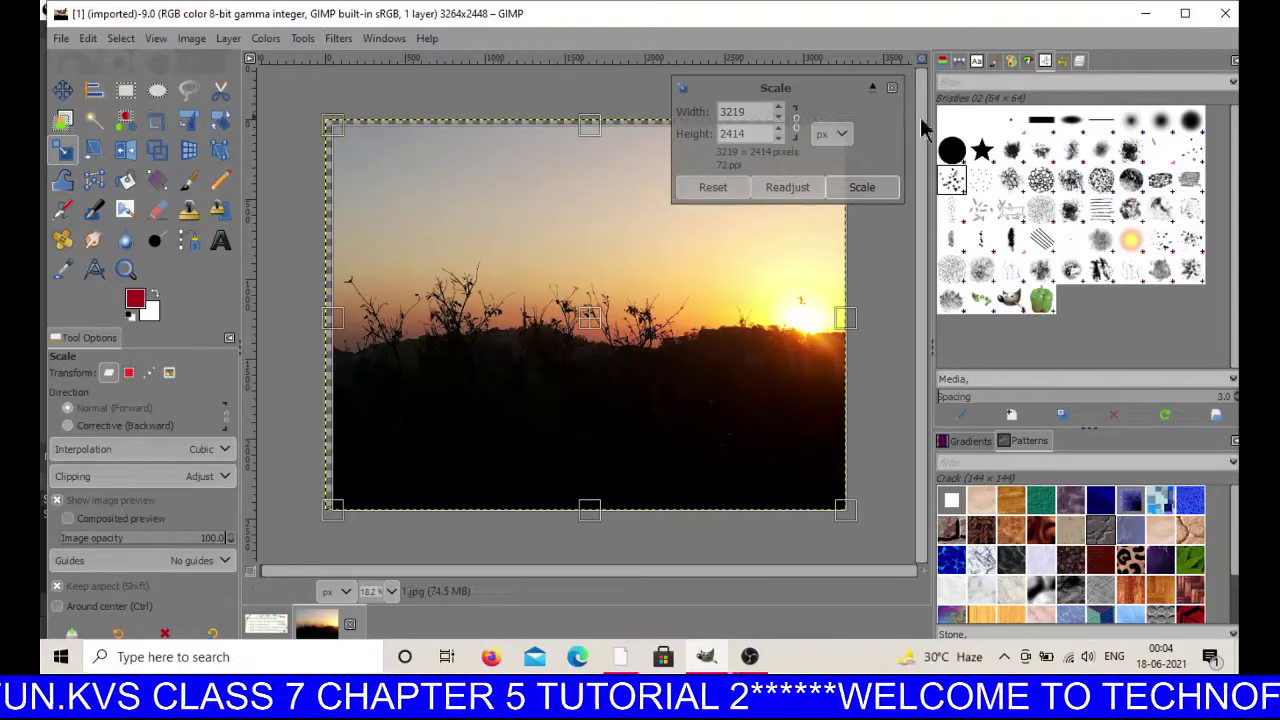
left_click(865, 196)
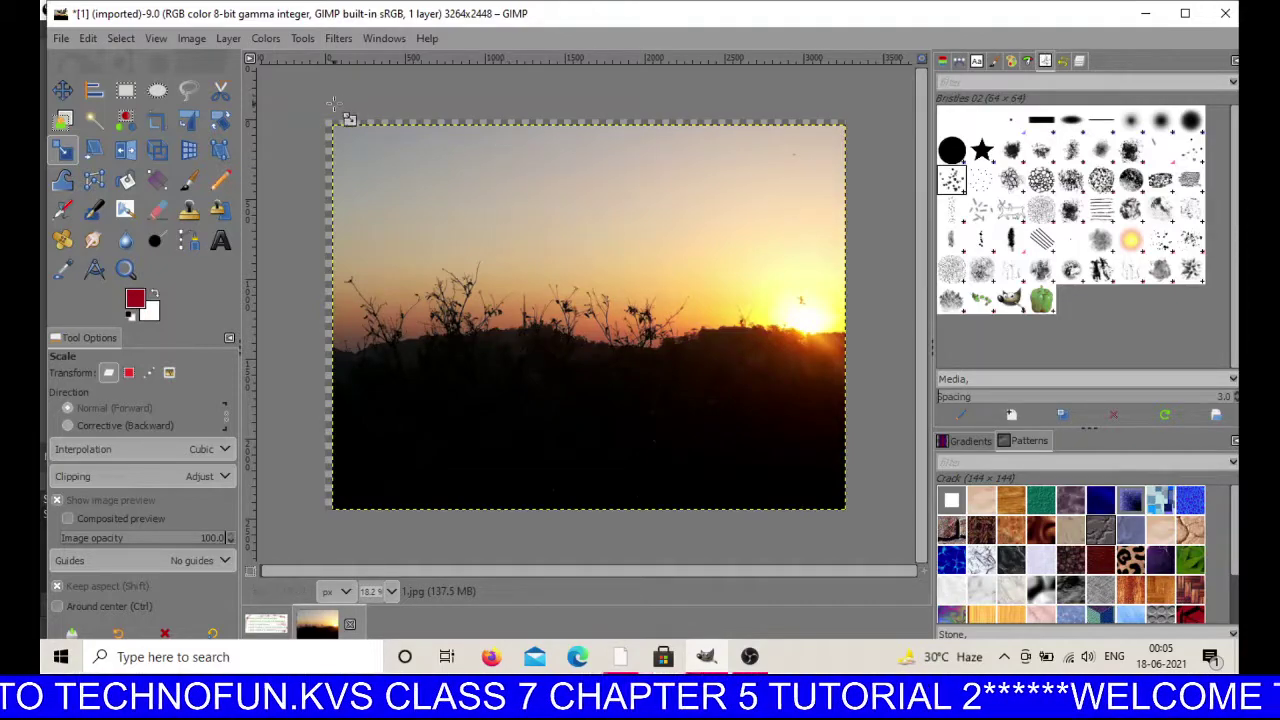
- Run Scale Image at 3264 × 2448 px with Linear interpolation, and close the sunset picture discarding its changes
left_click(193, 42)
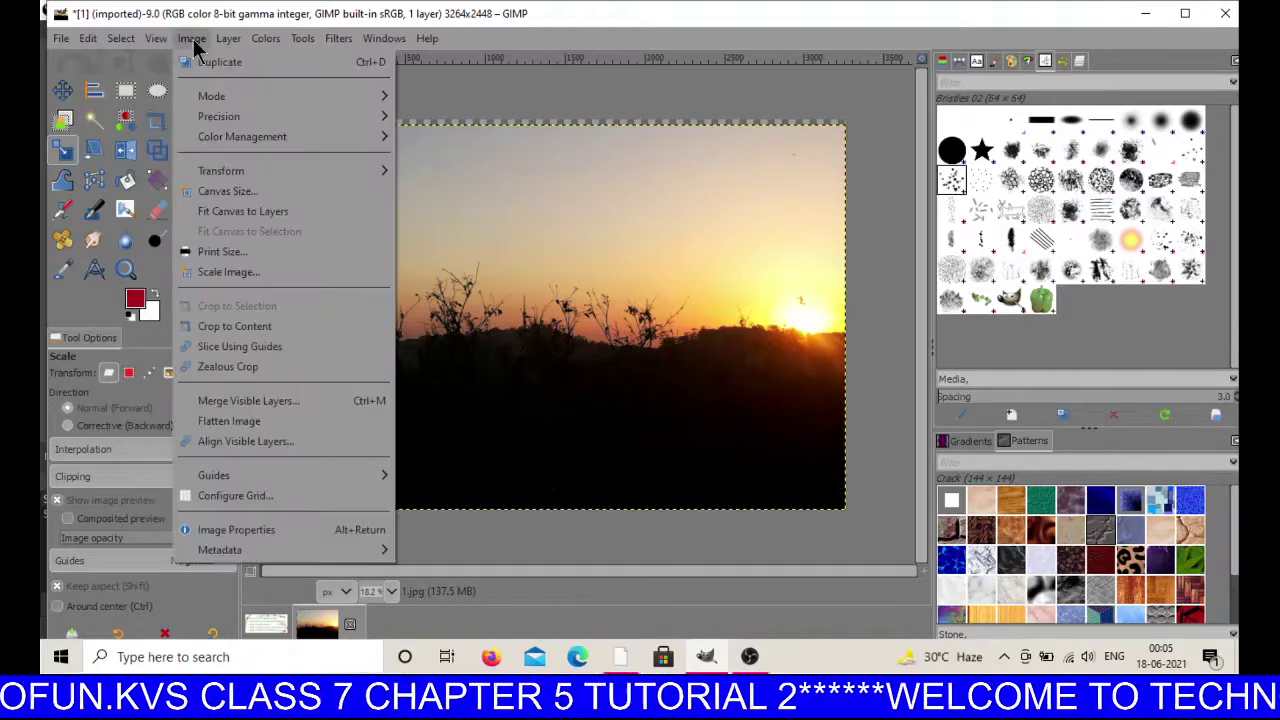
left_click(253, 283)
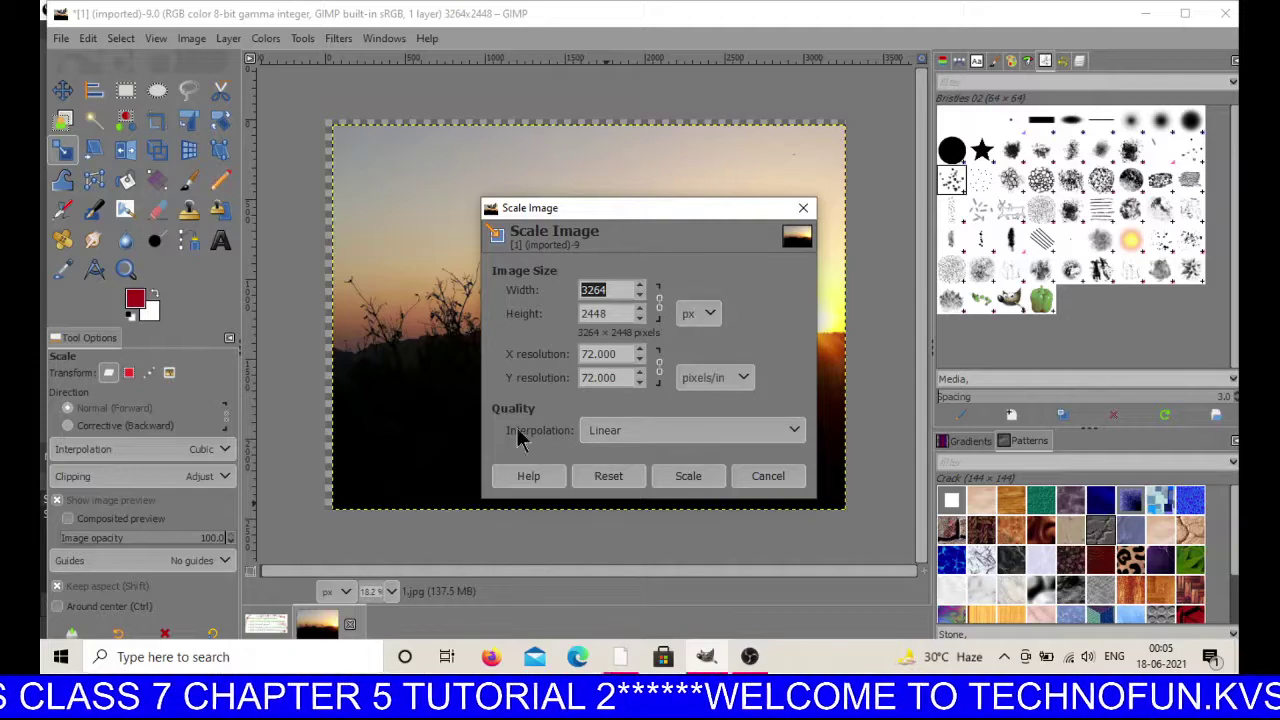
left_click(697, 478)
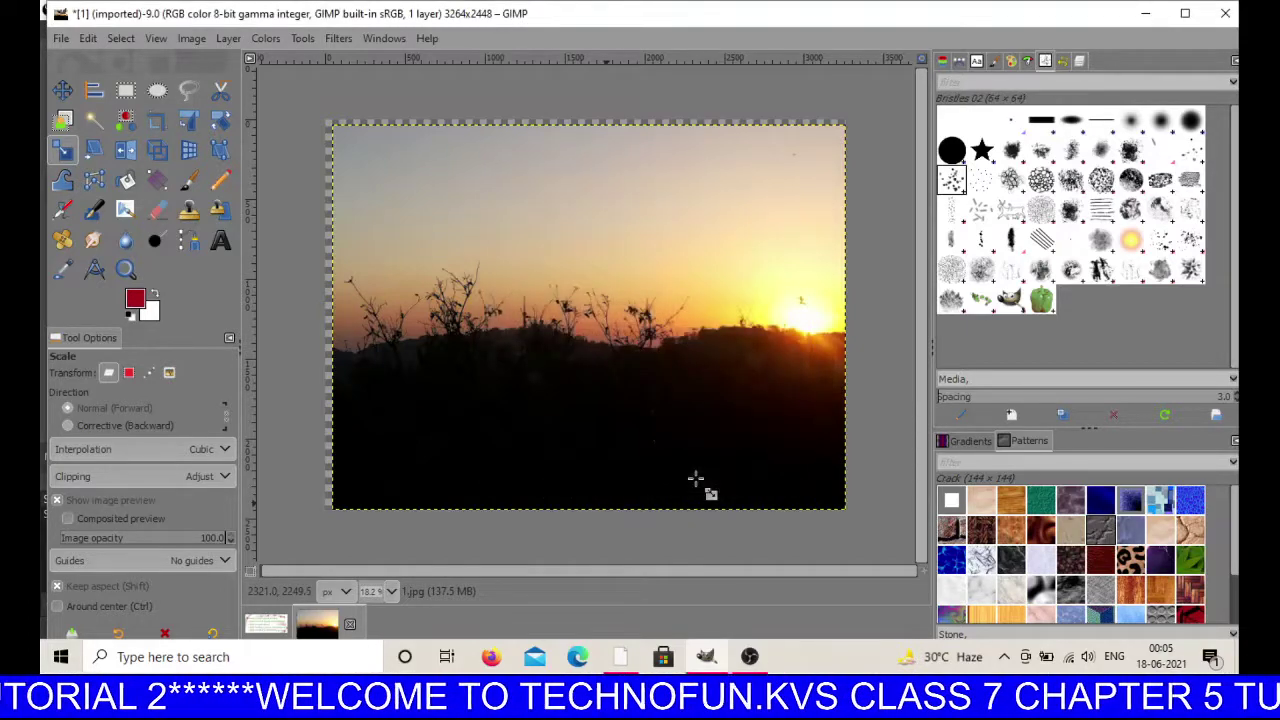
left_click(350, 625)
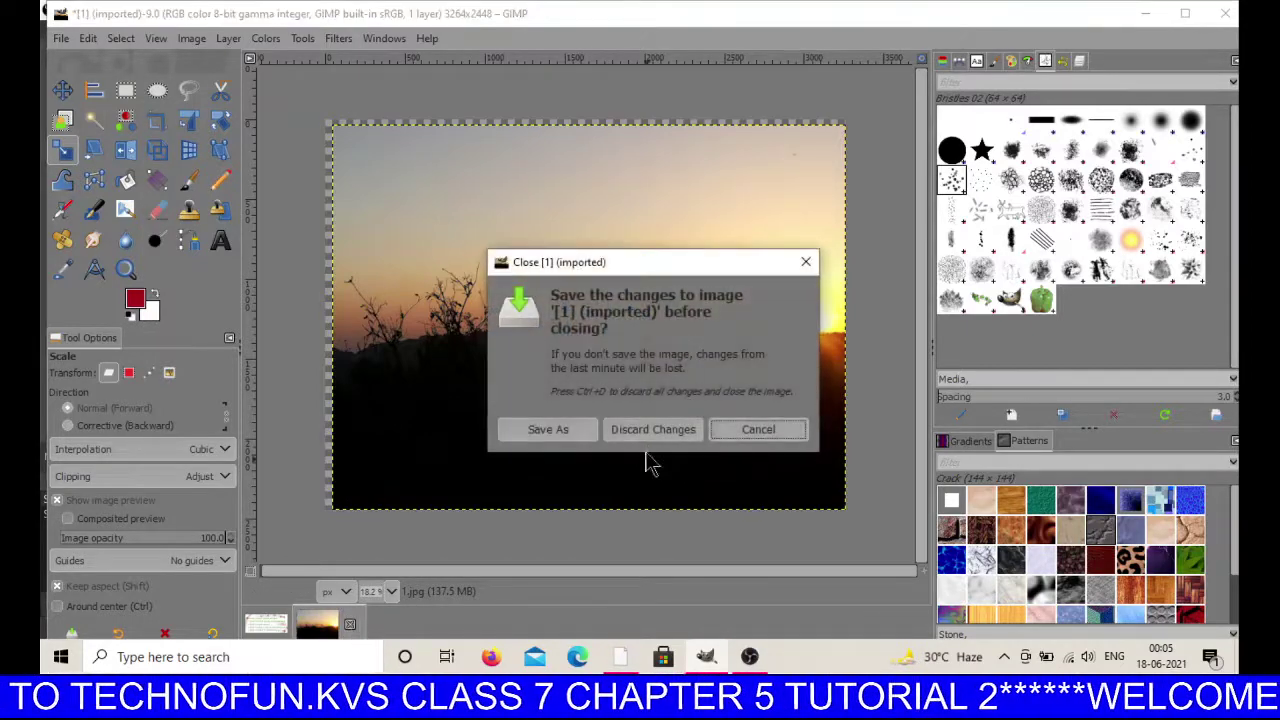
left_click(660, 432)
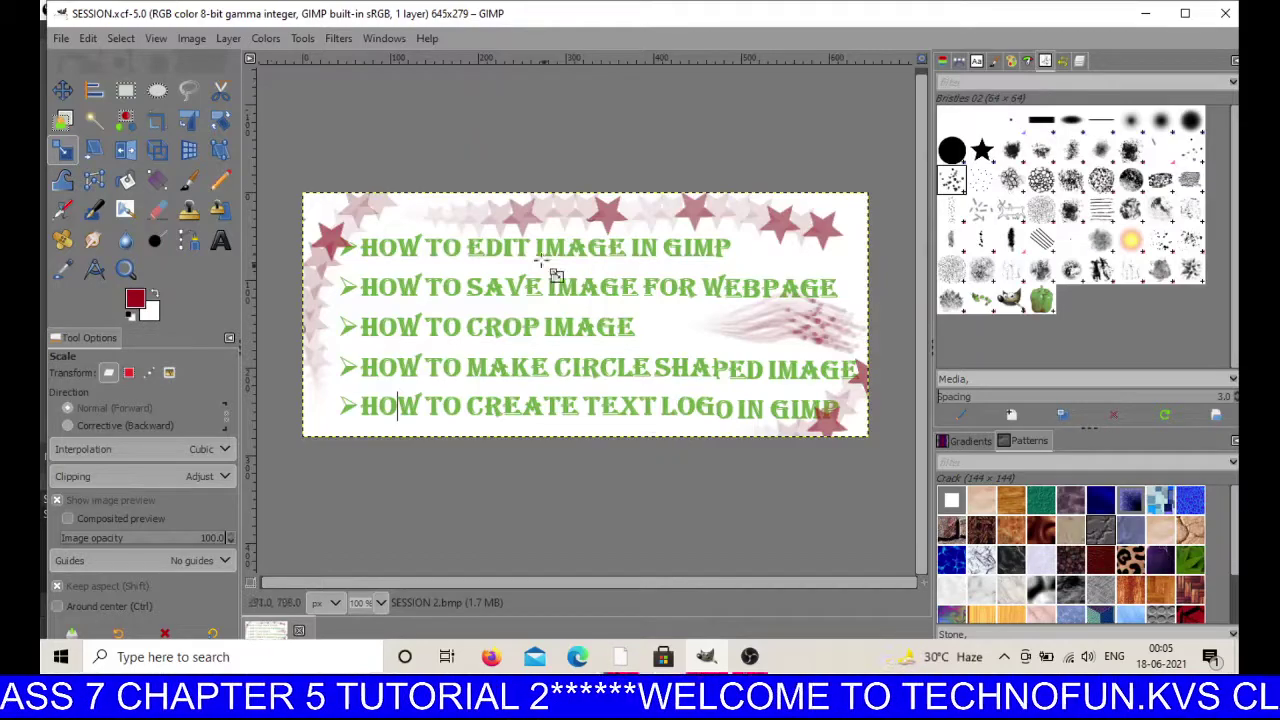
- Open 2.jpg from the IMAGES folder
left_click(61, 40)
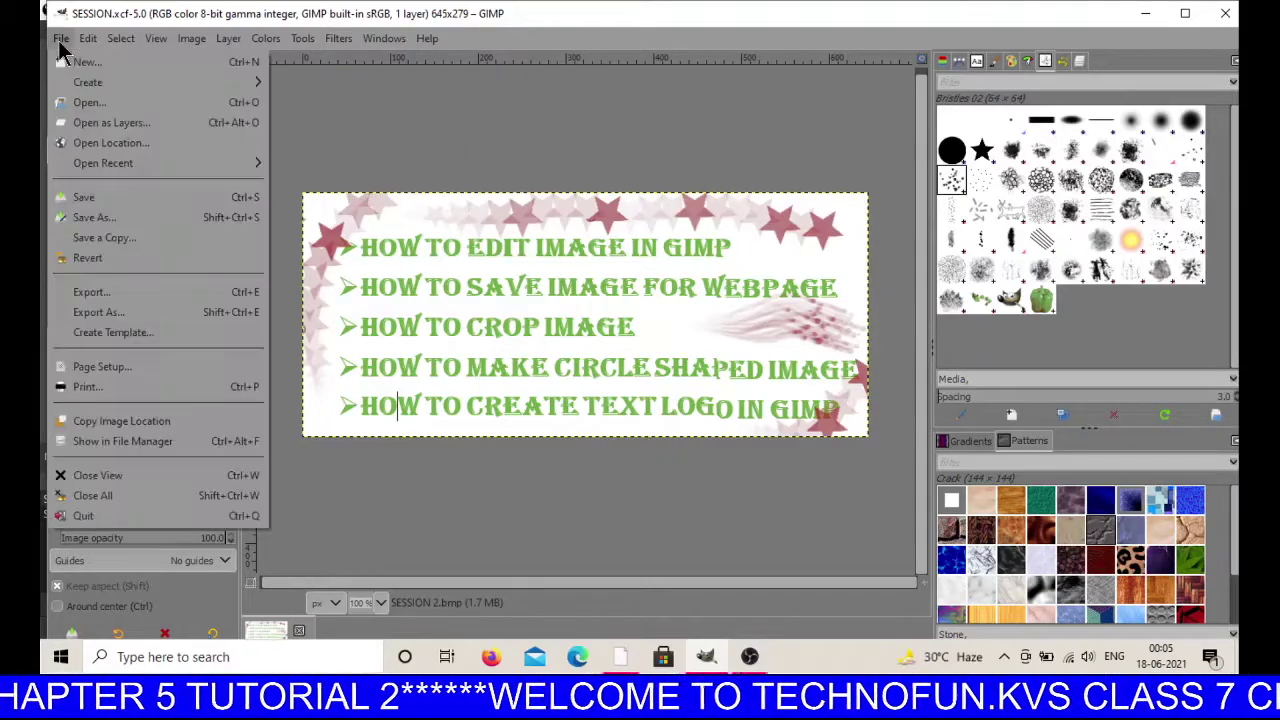
left_click(80, 104)
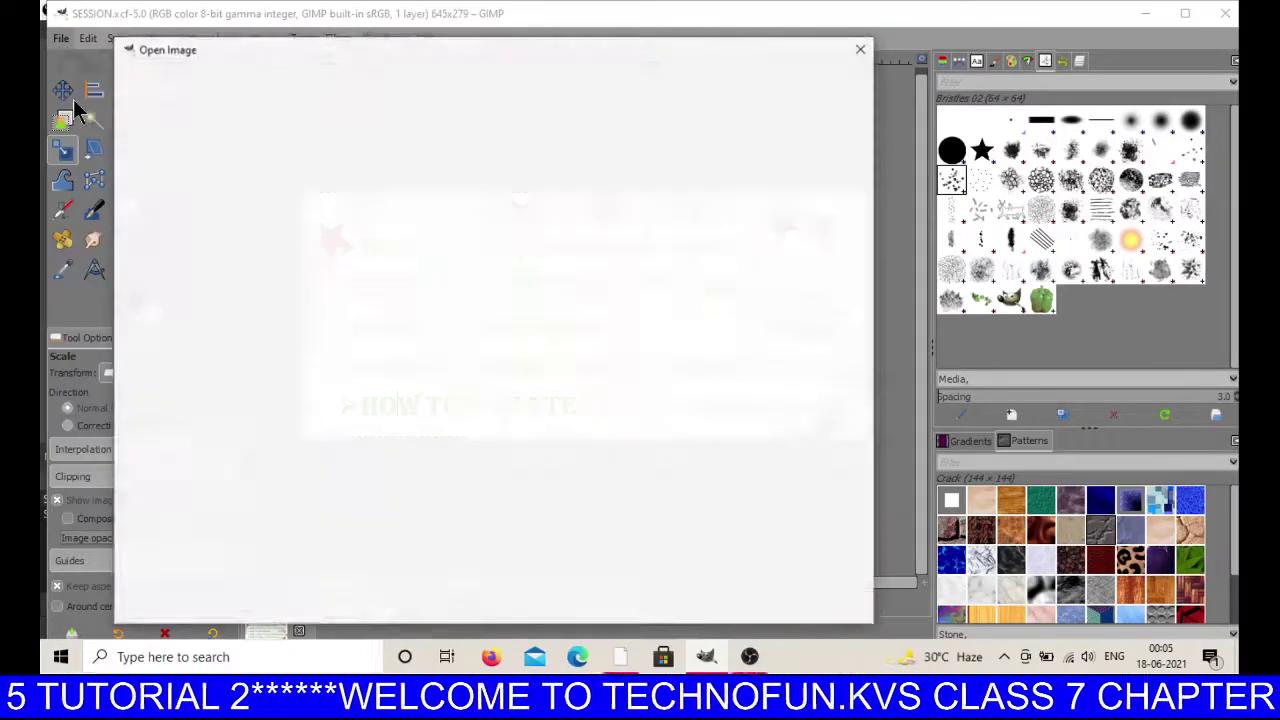
left_click(297, 160)
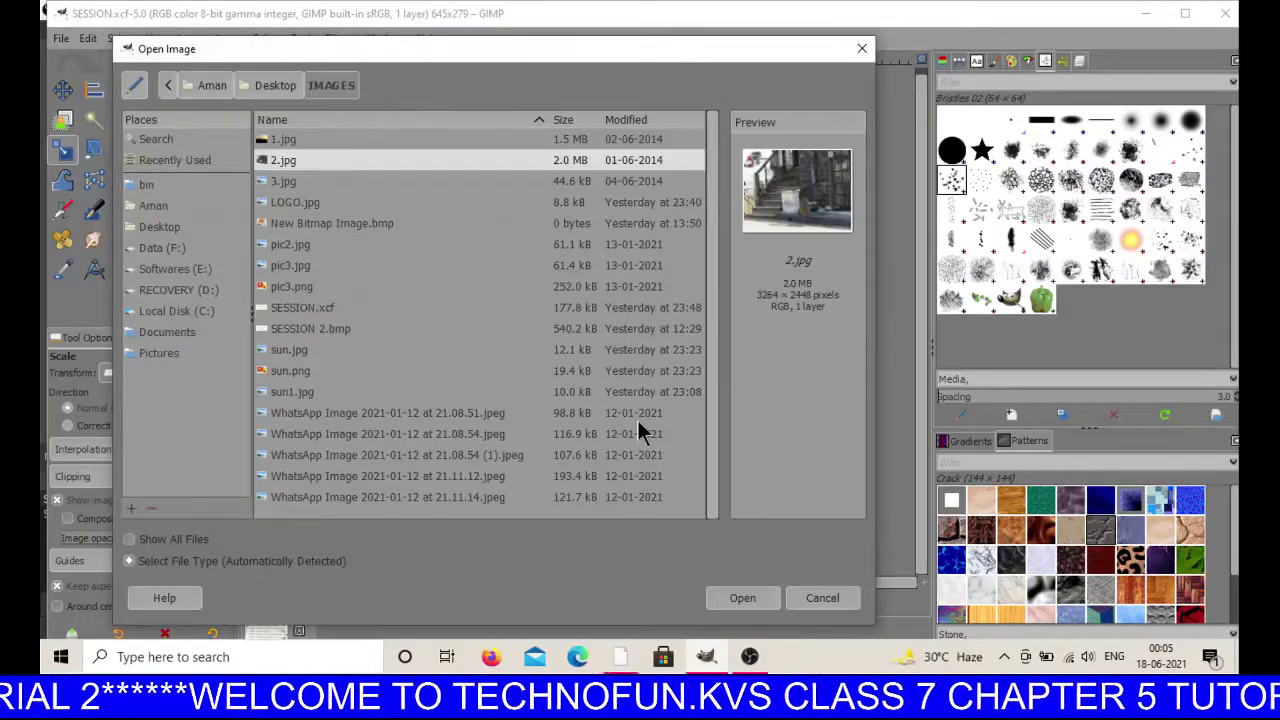
left_click(750, 599)
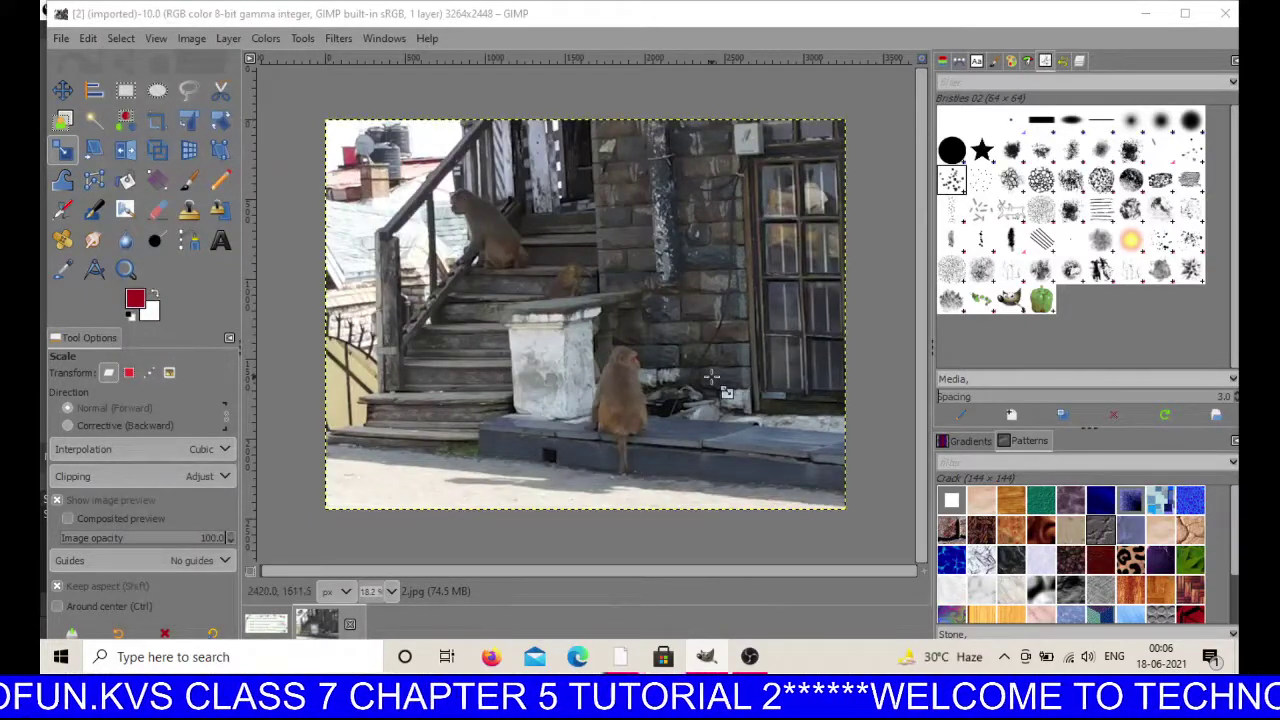
- Export the image to the IMAGES folder as WEBIMAGE.jpg with JPEG quality 98
left_click(59, 40)
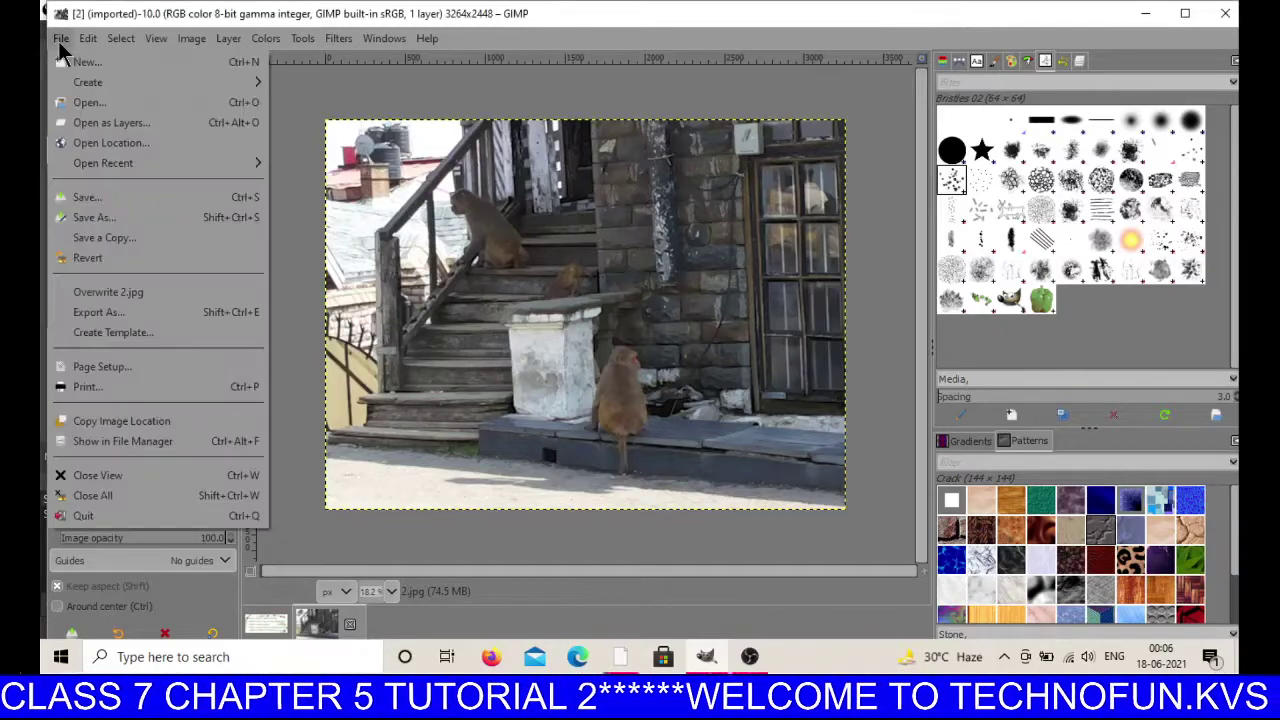
left_click(100, 312)
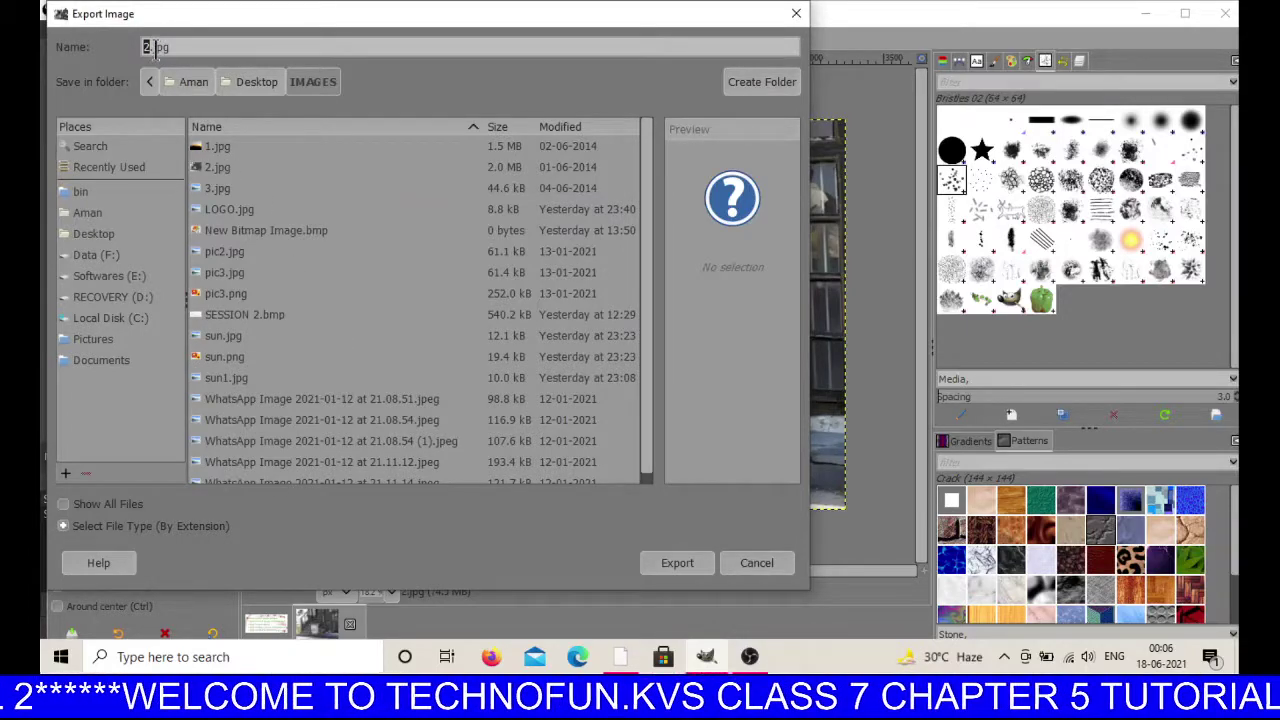
type("WEB")
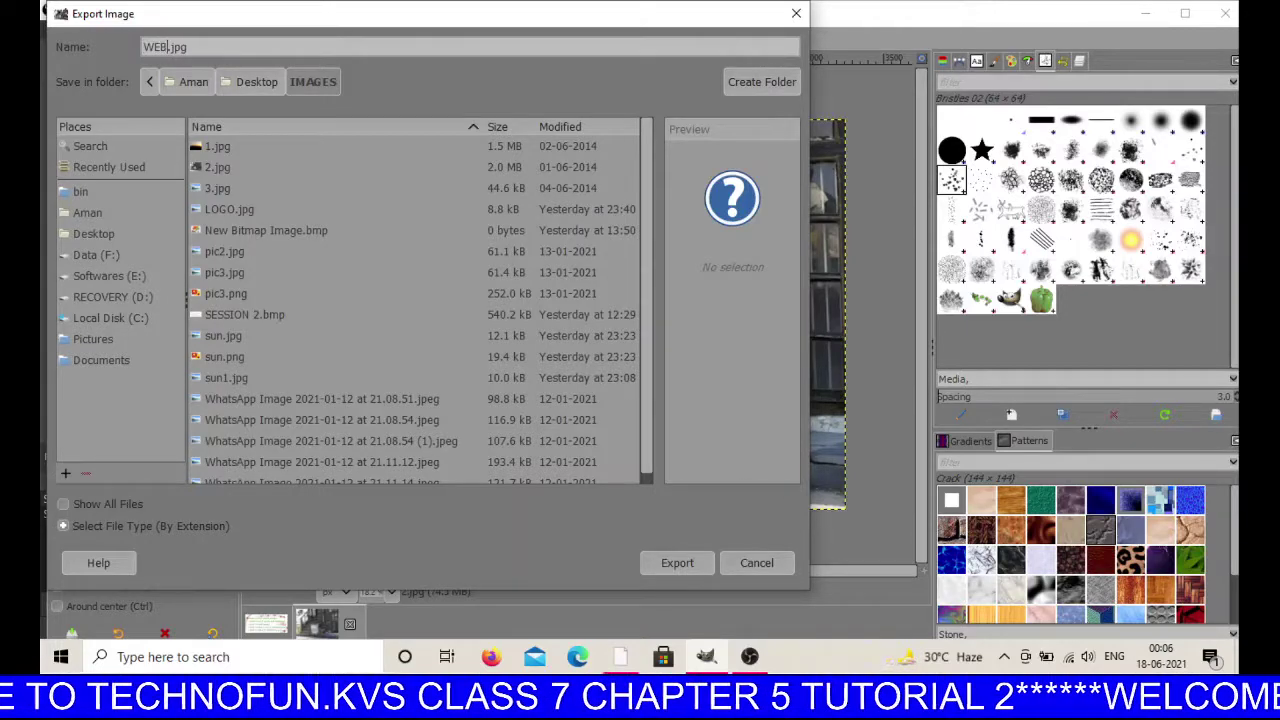
type("IM")
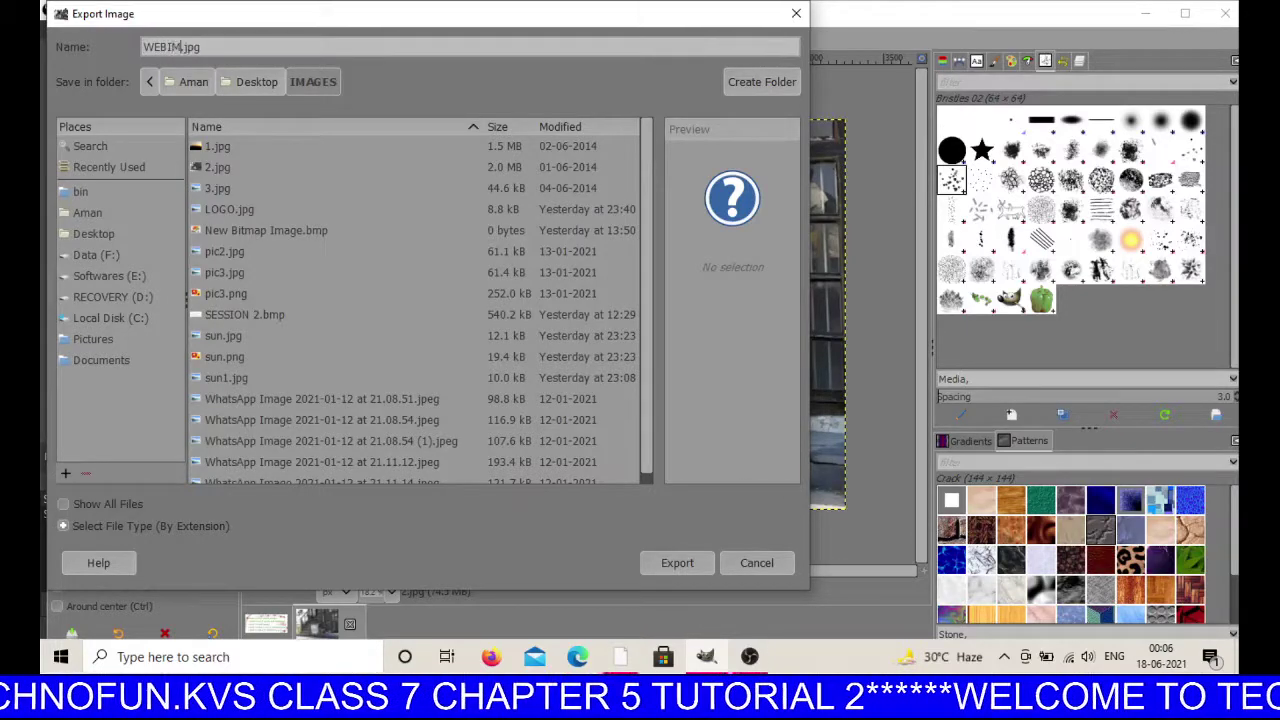
type("AGE")
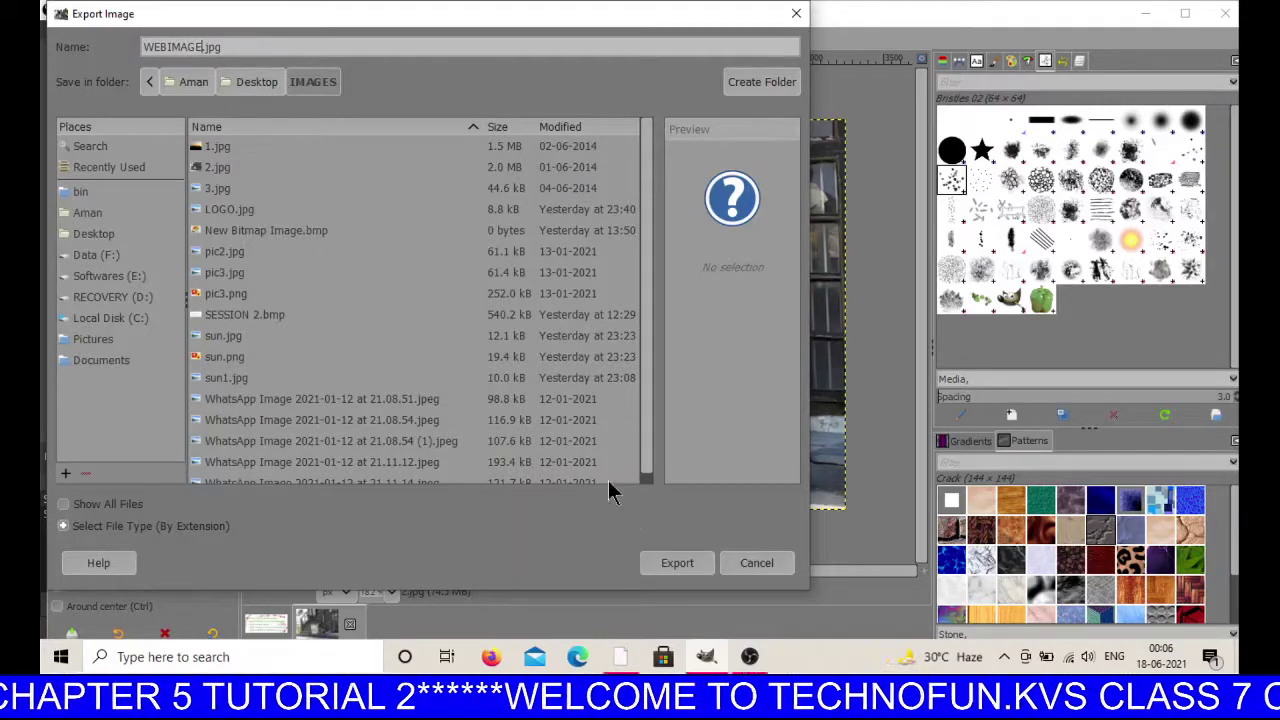
left_click(677, 563)
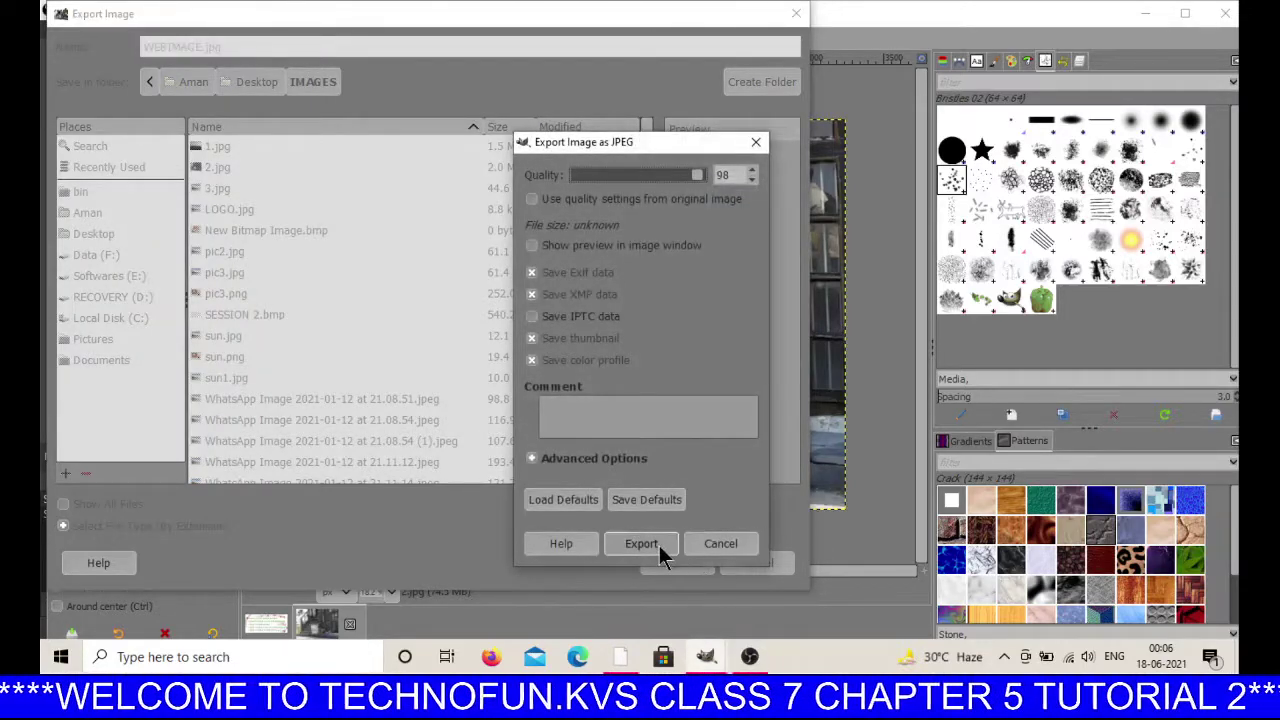
left_click(660, 556)
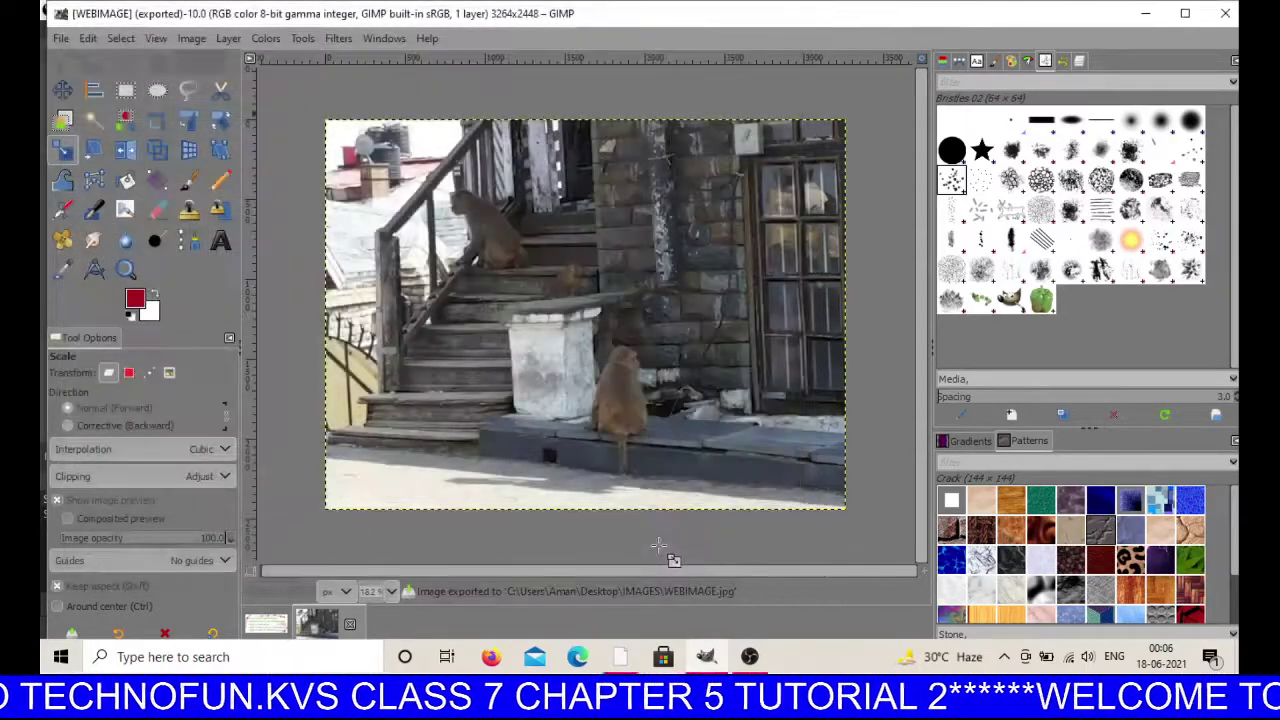
- Switch to the IMAGES folder in File Explorer and open the exported WEBIMAGE file for viewing
left_click(619, 660)
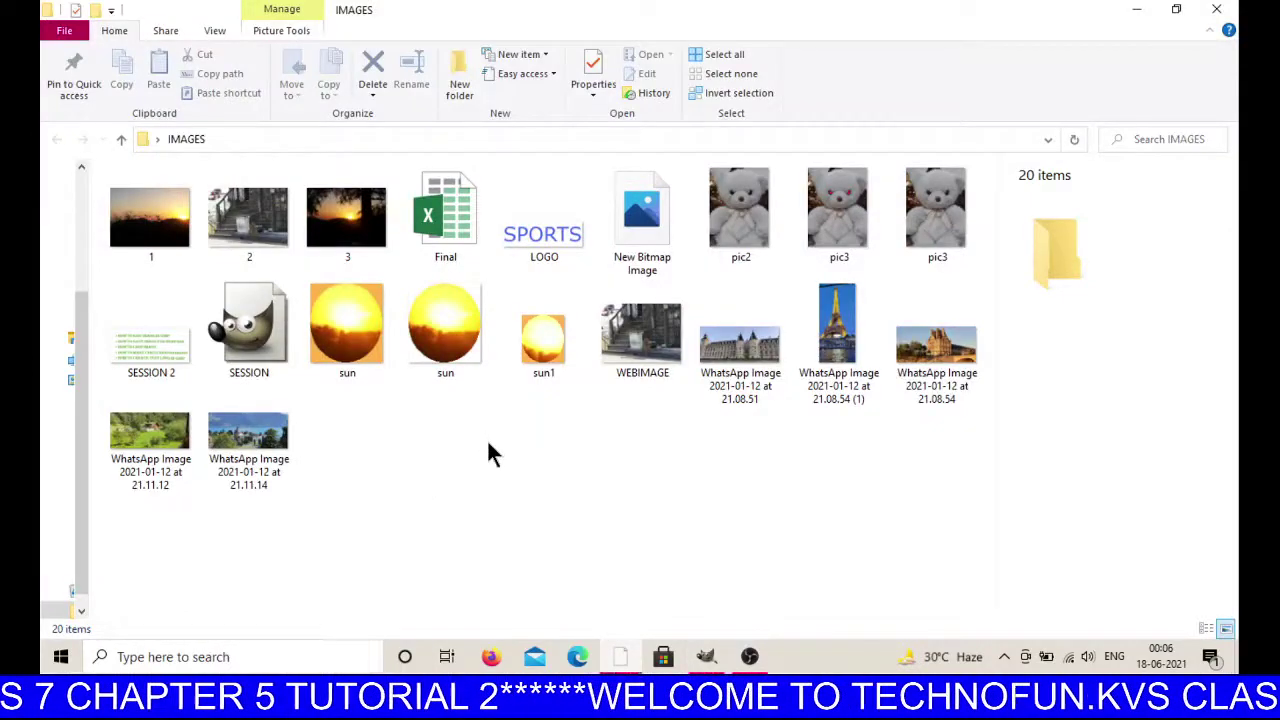
left_click(619, 354)
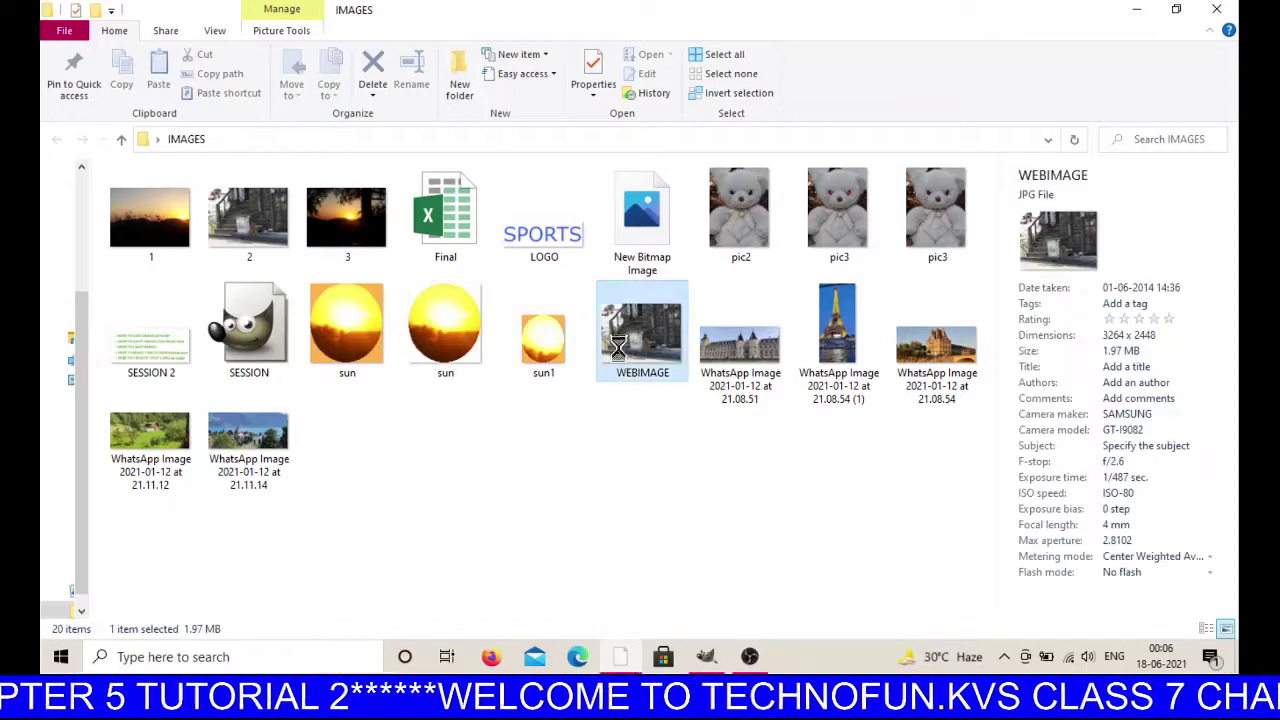
double_click(620, 355)
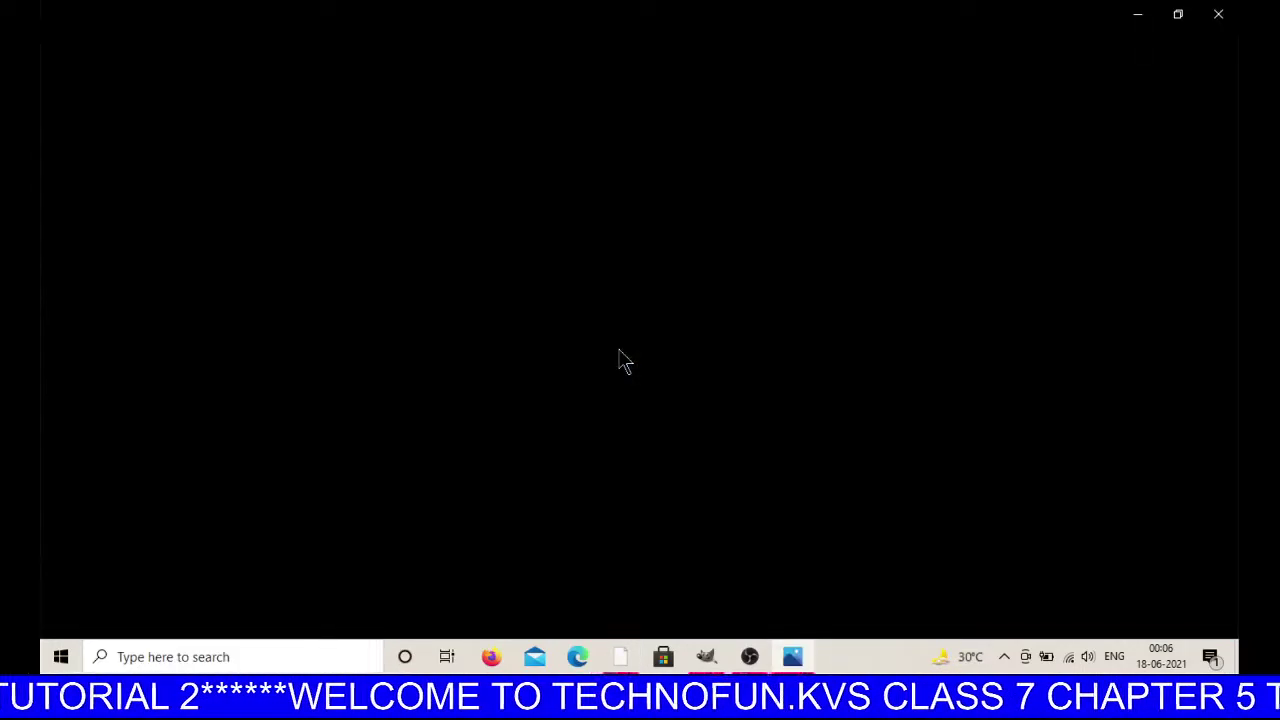
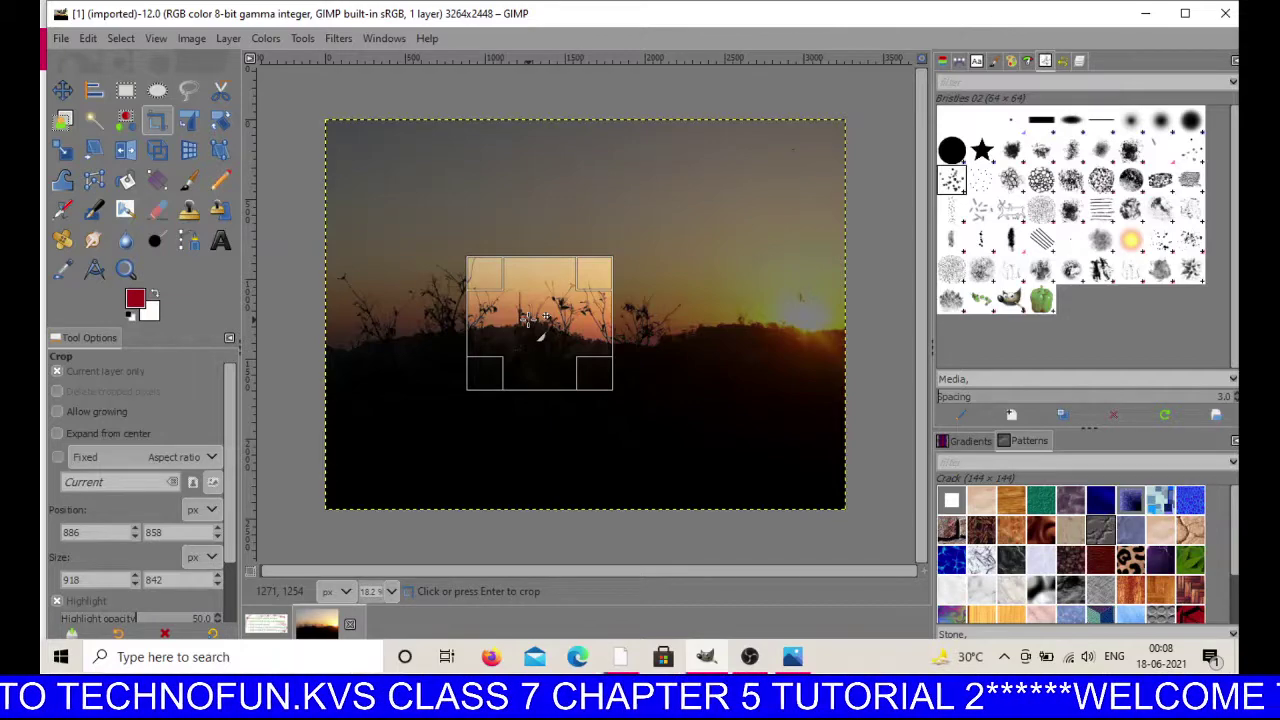
- Crop the sunset layer to the marked 918 × 842 px area at position 886, 858
left_click(542, 316)
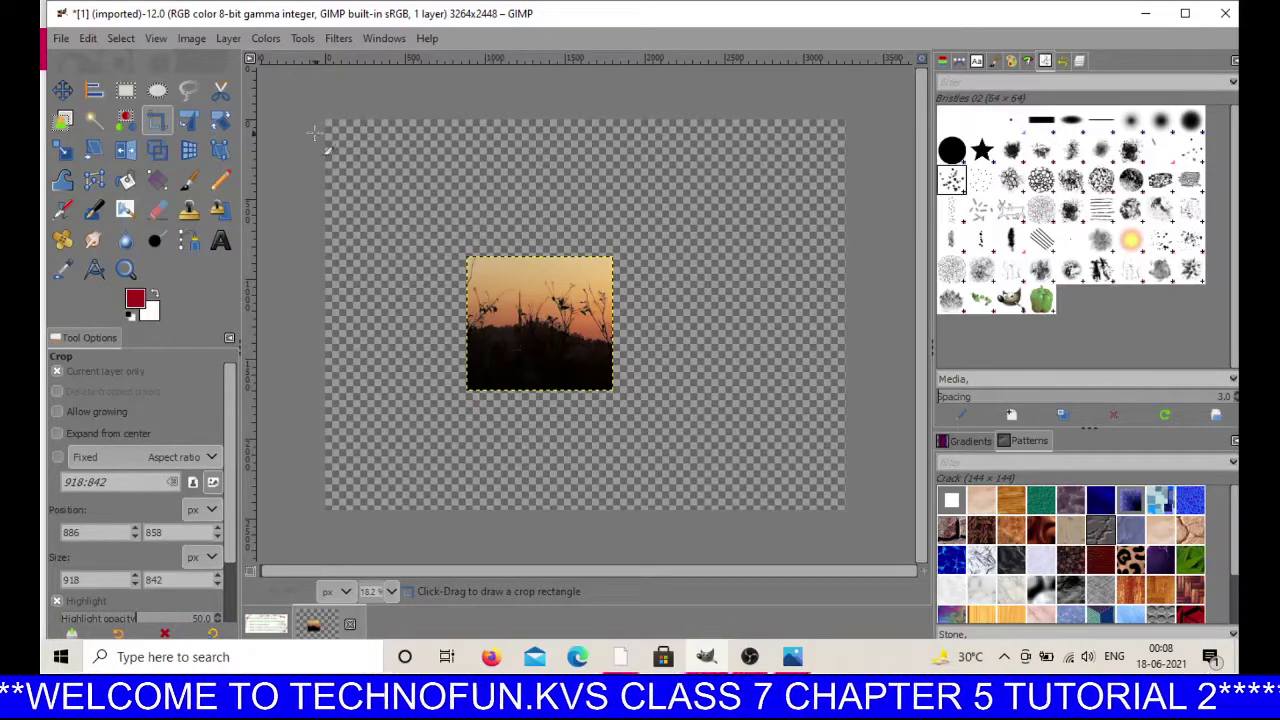
- Open a fresh copy of 1.jpg from the IMAGES folder, rotating it according to its orientation metadata
left_click(61, 38)
left_click(106, 104)
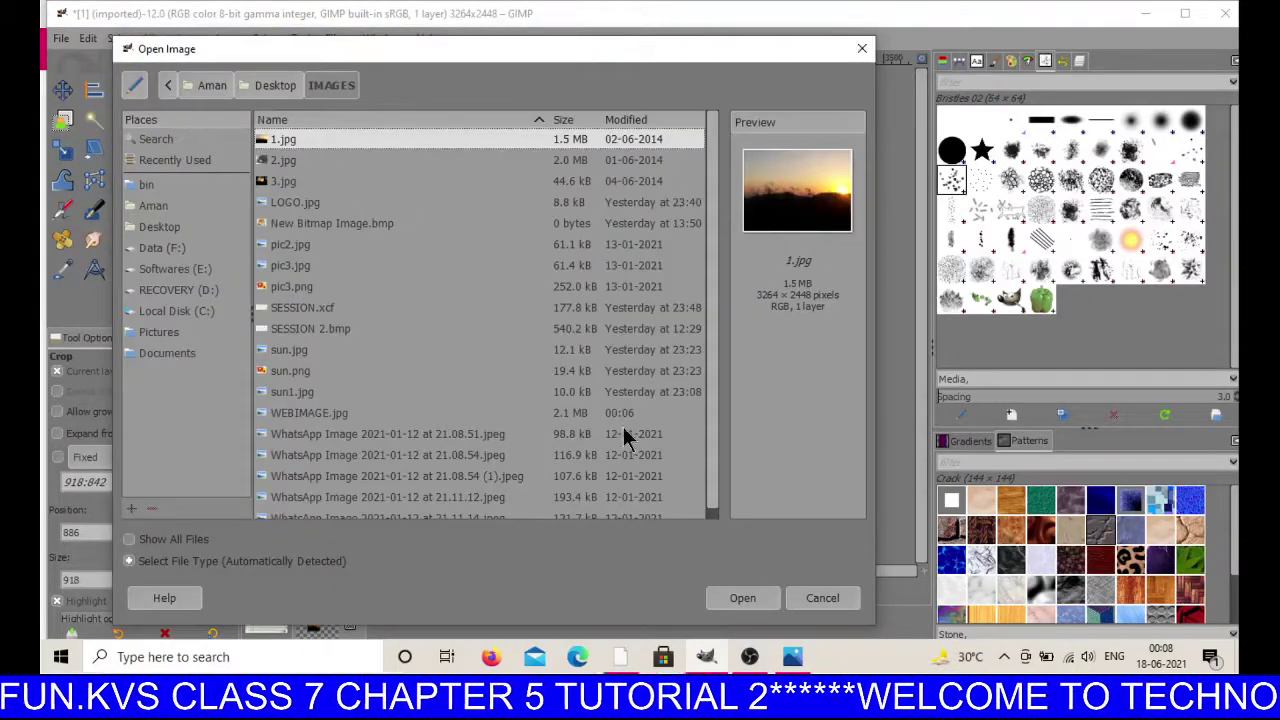
left_click(735, 597)
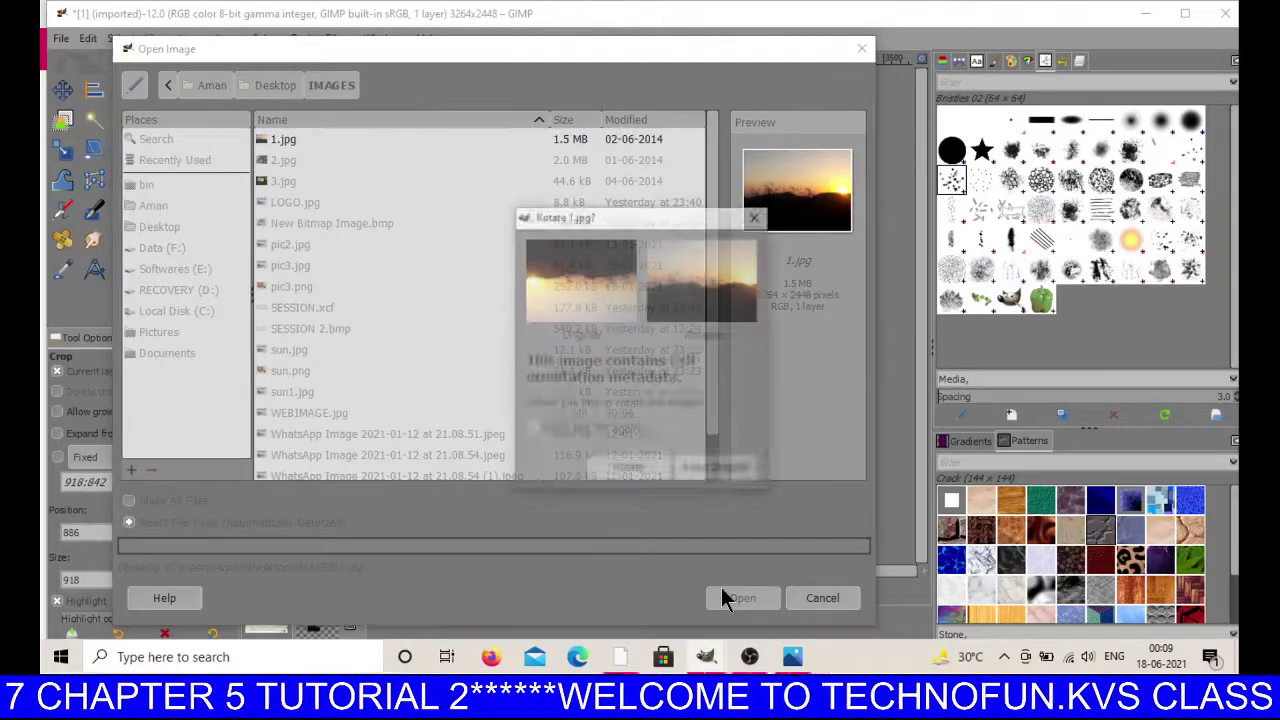
left_click(631, 470)
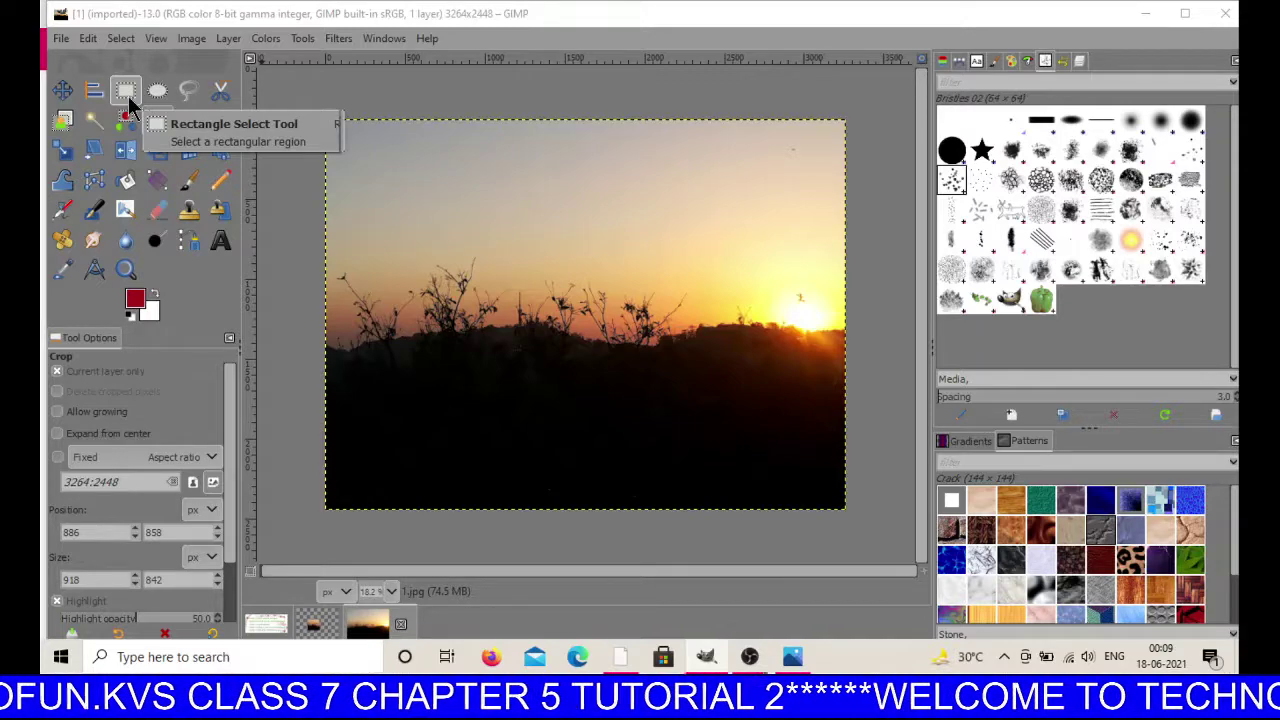
- Draw a square Rectangle Select selection in add mode and move it over the setting sun, to about position 2014, 726
left_click(127, 98)
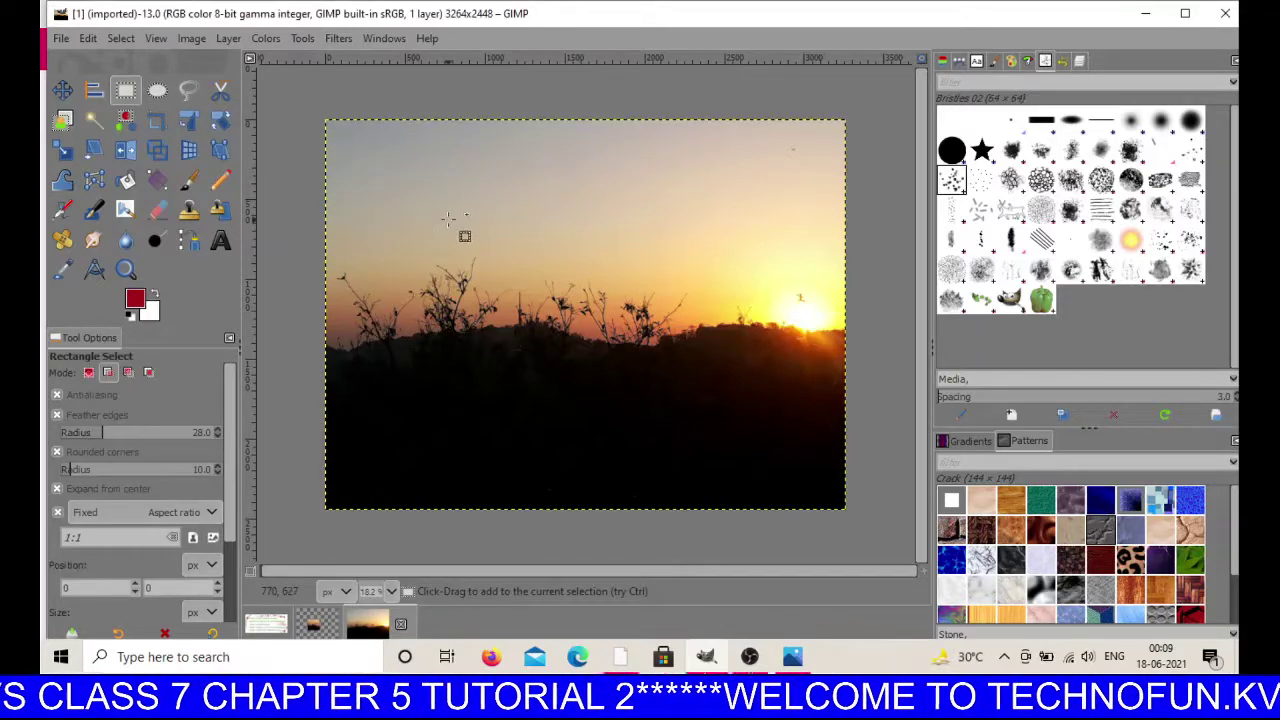
left_click_drag(448, 218, 507, 318)
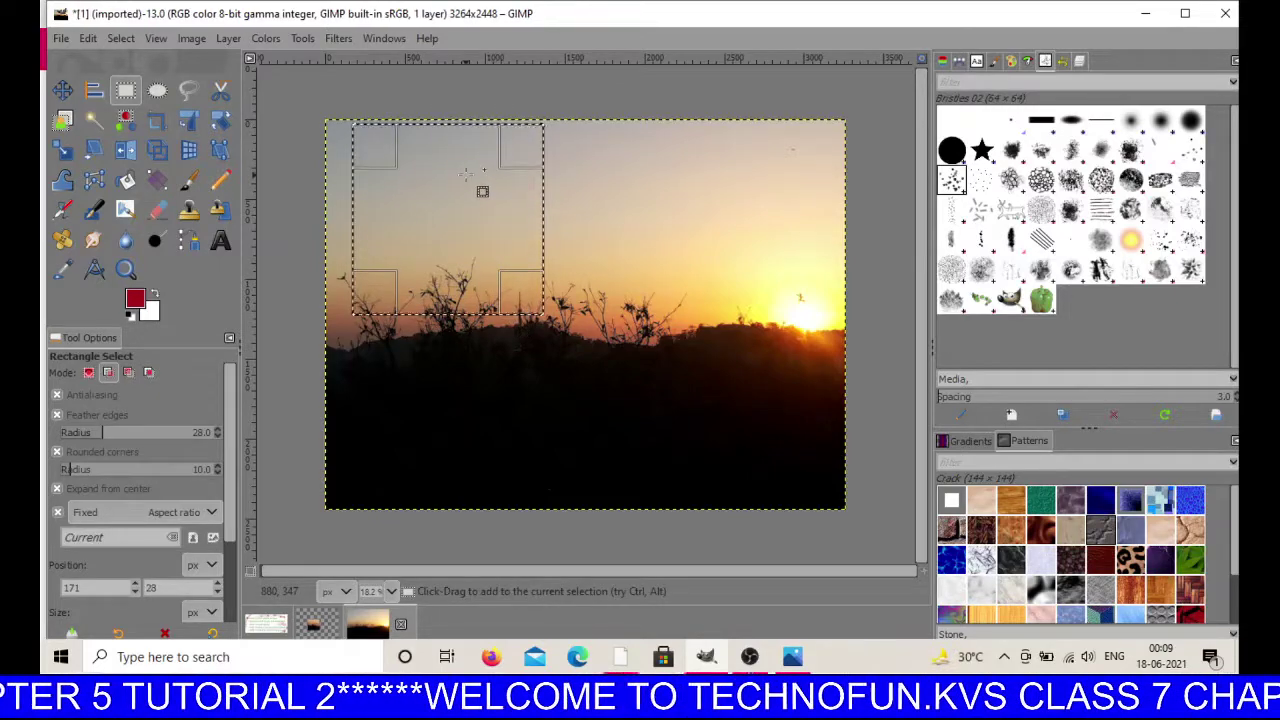
left_click_drag(480, 191, 760, 287)
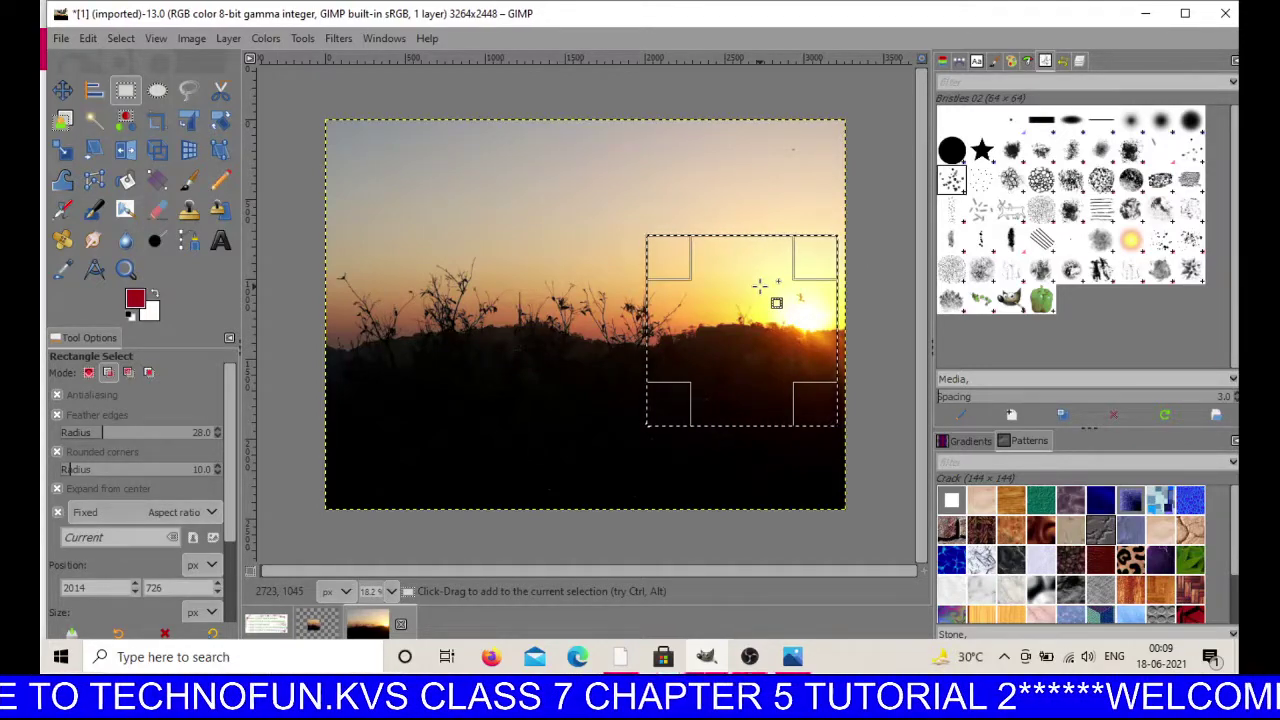
left_click(106, 376)
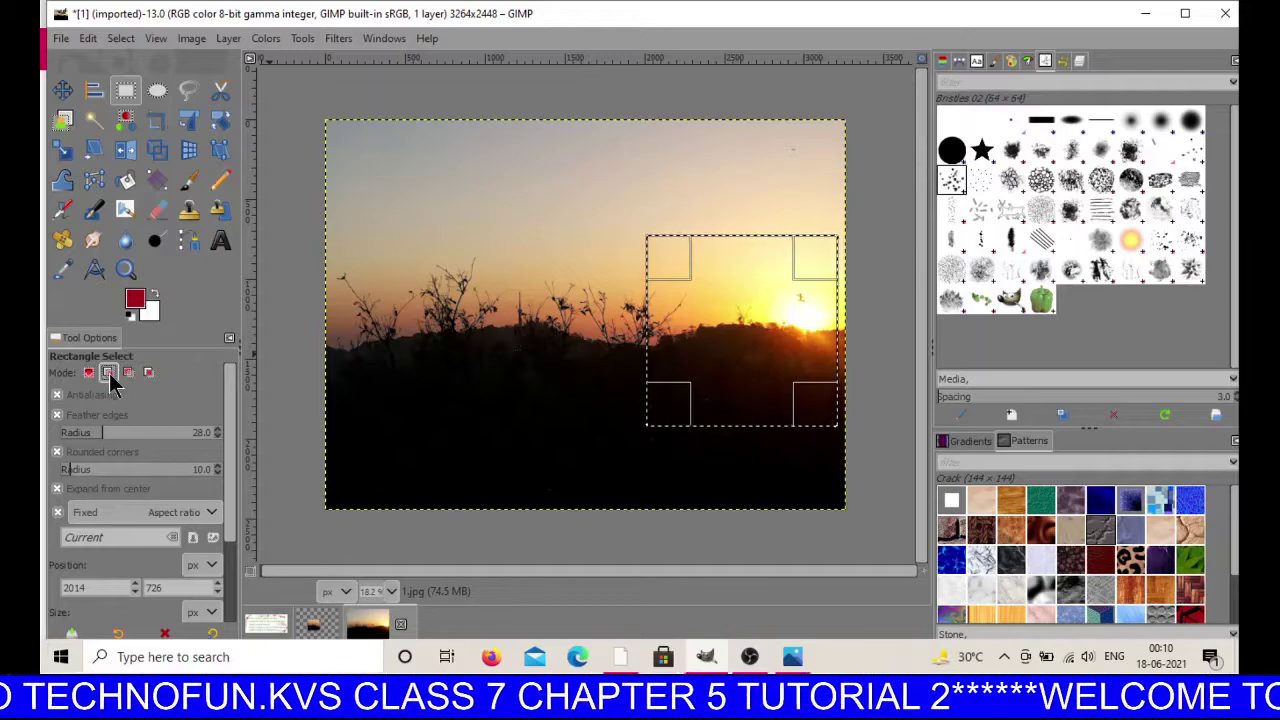
- Crop the whole image to the square selection around the setting sun
left_click(203, 39)
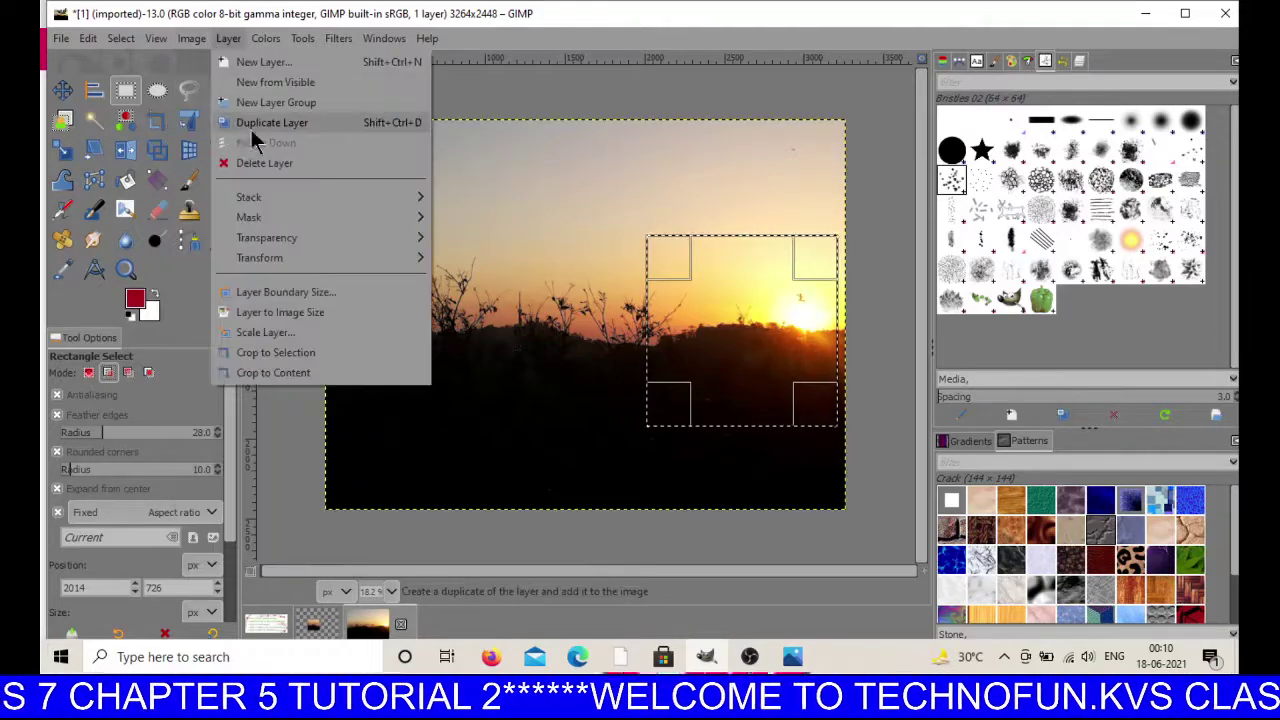
left_click(188, 38)
left_click(190, 38)
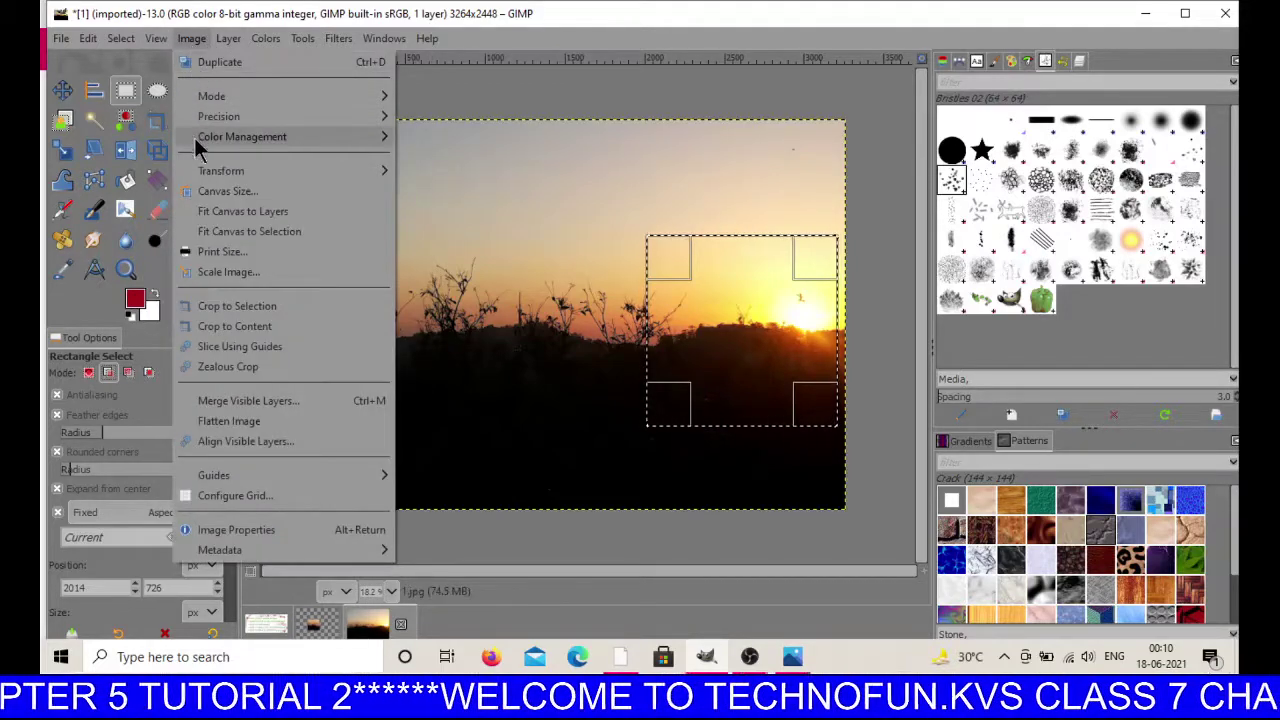
left_click(230, 308)
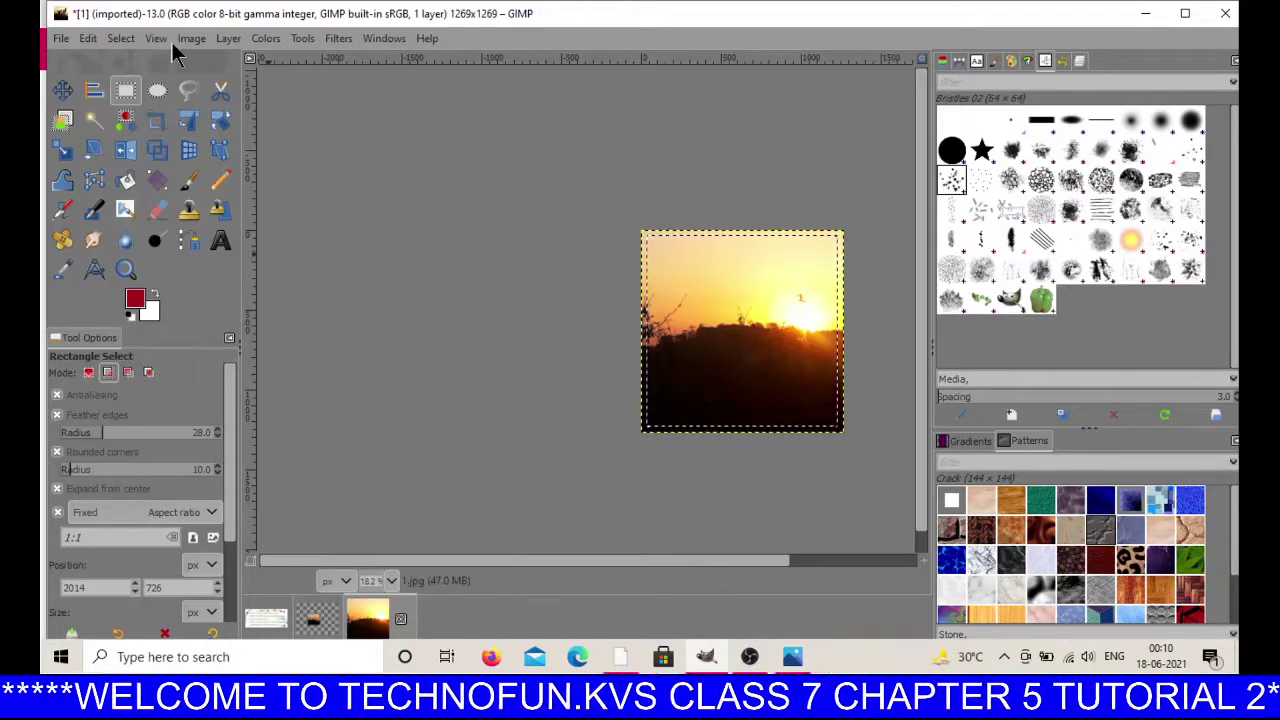
- Open 3.jpg from the IMAGES folder as a separate image
left_click(61, 40)
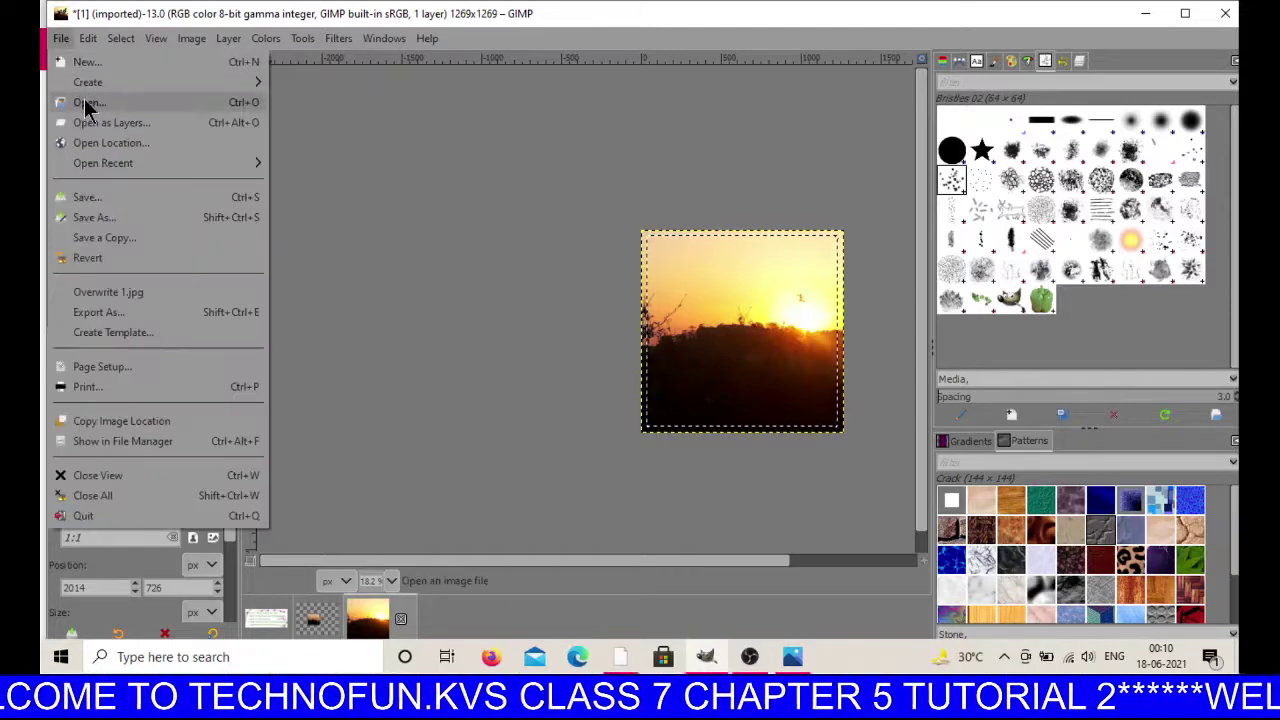
left_click(88, 103)
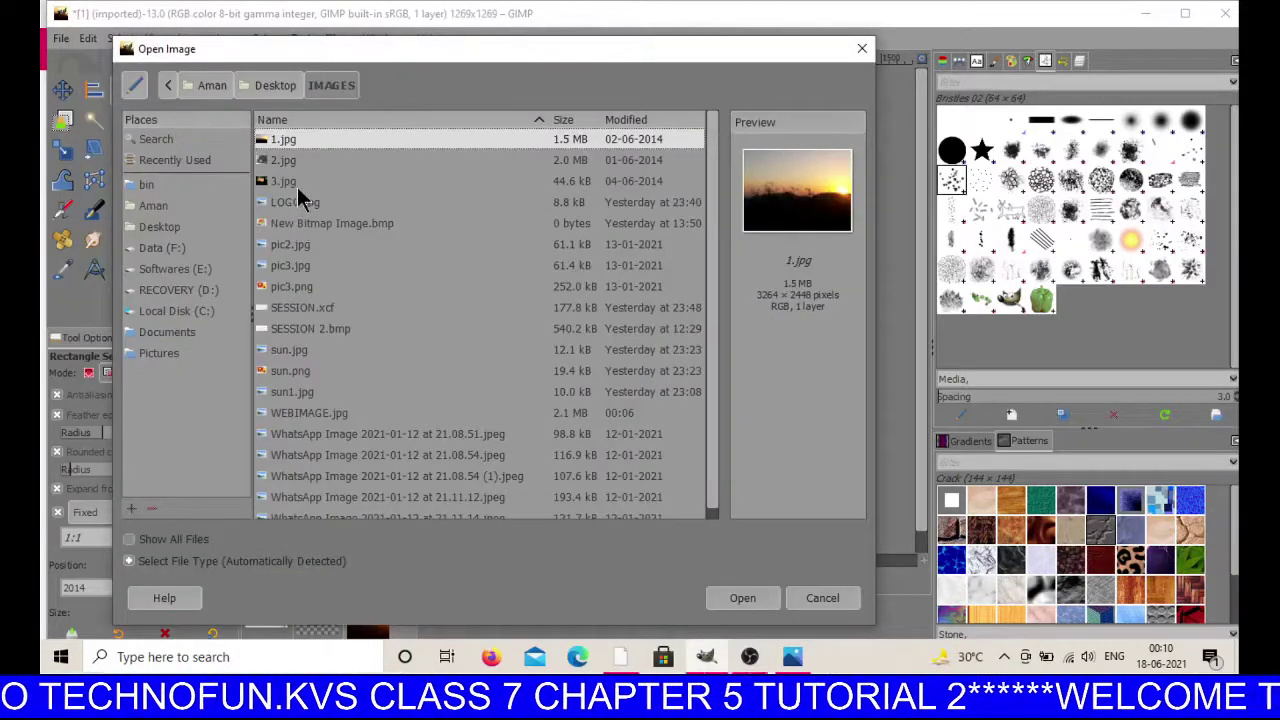
left_click(298, 185)
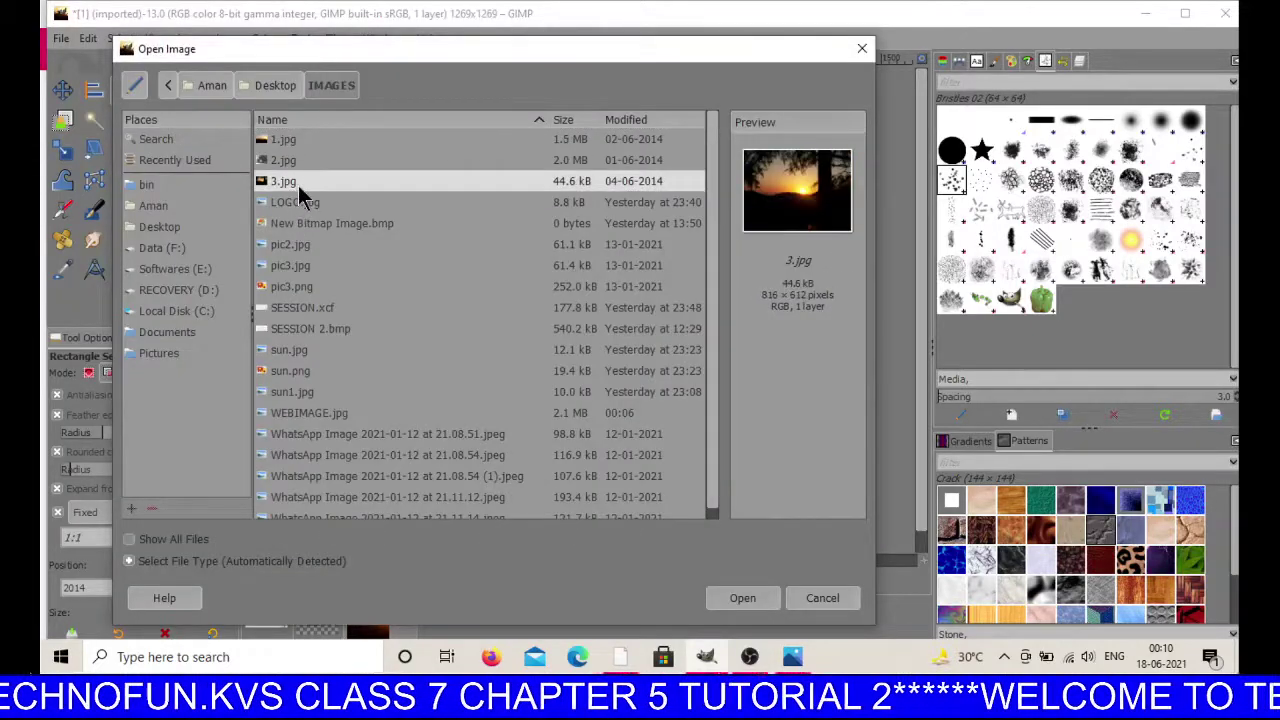
left_click(740, 598)
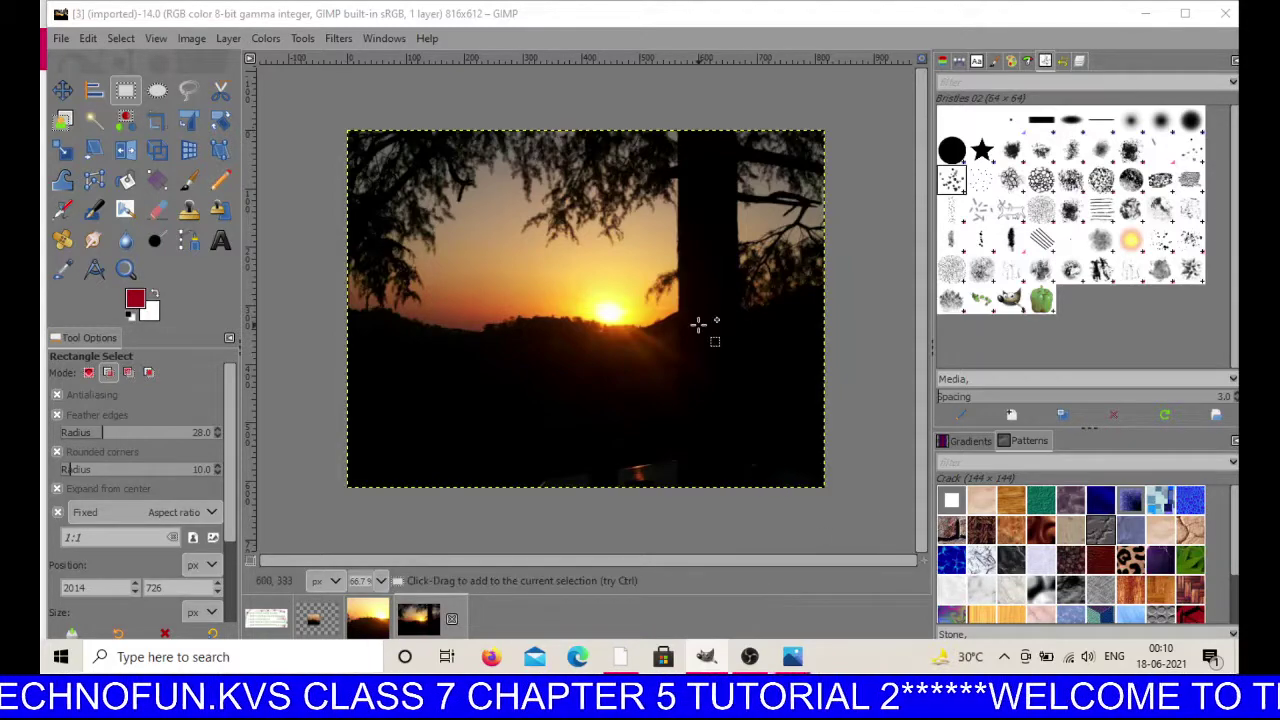
- Add an alpha channel to the layer of 3.jpg for transparency
left_click(230, 39)
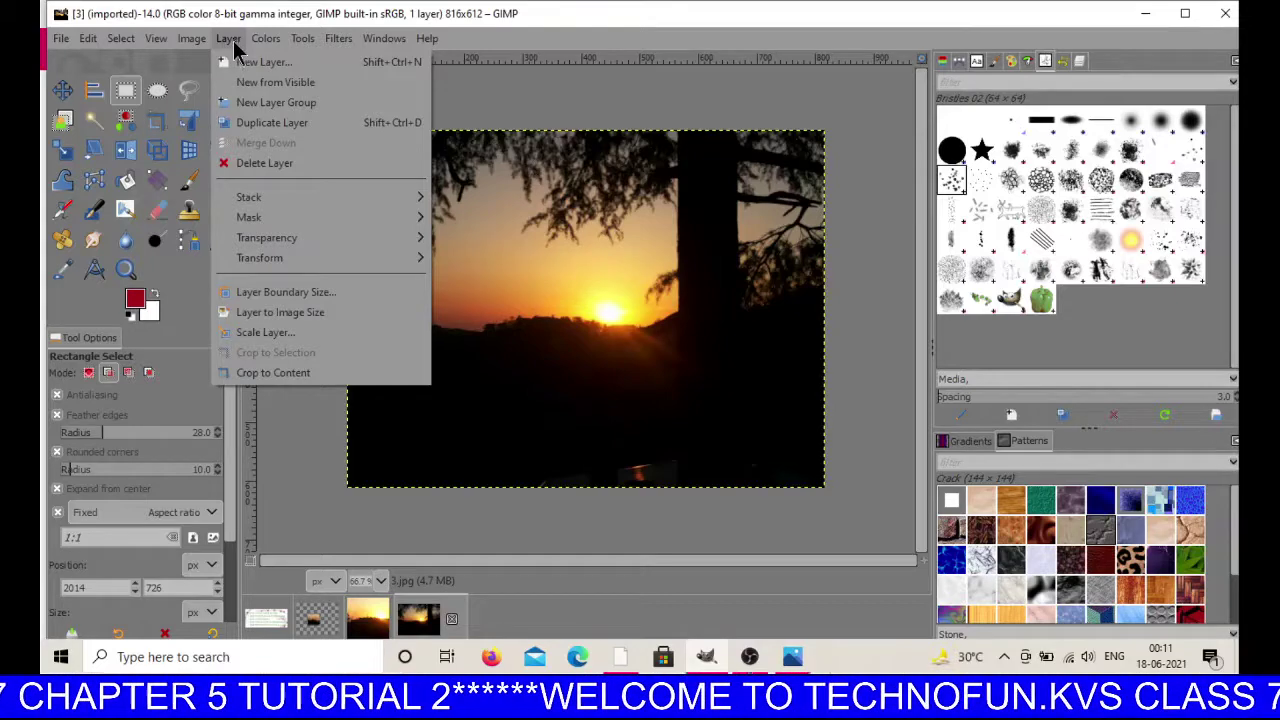
mouse_move(277, 241)
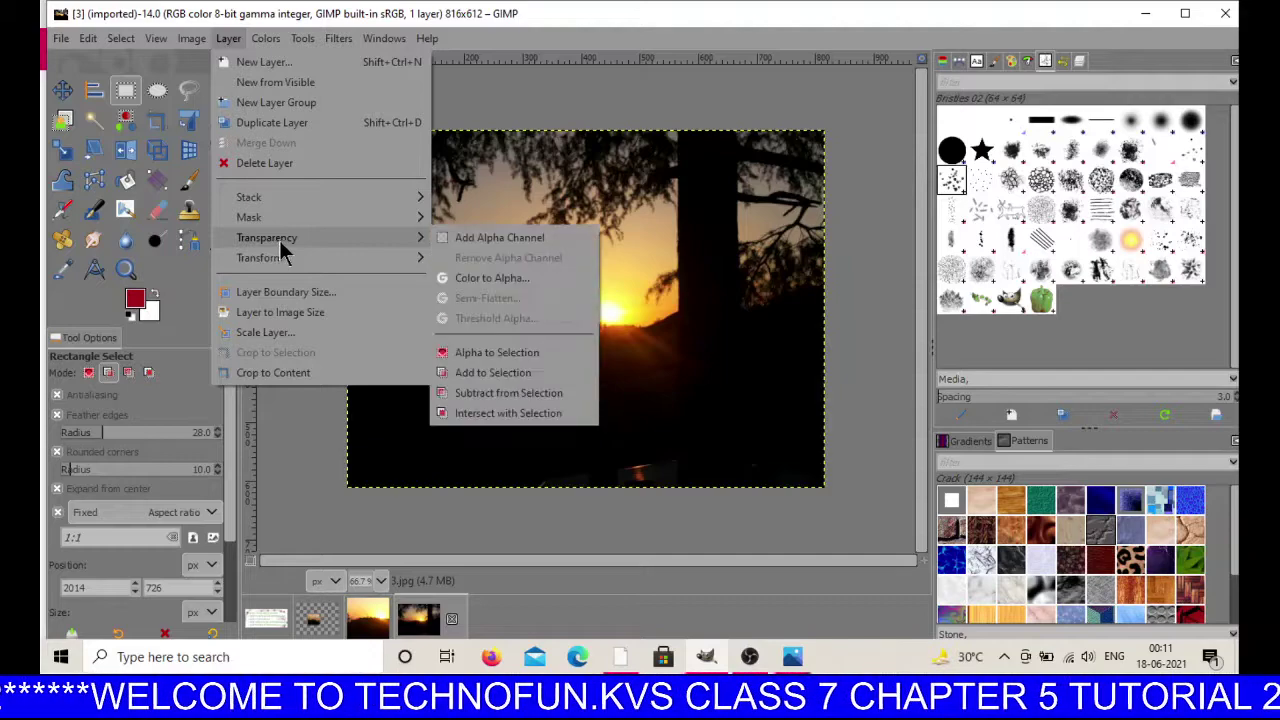
left_click(480, 241)
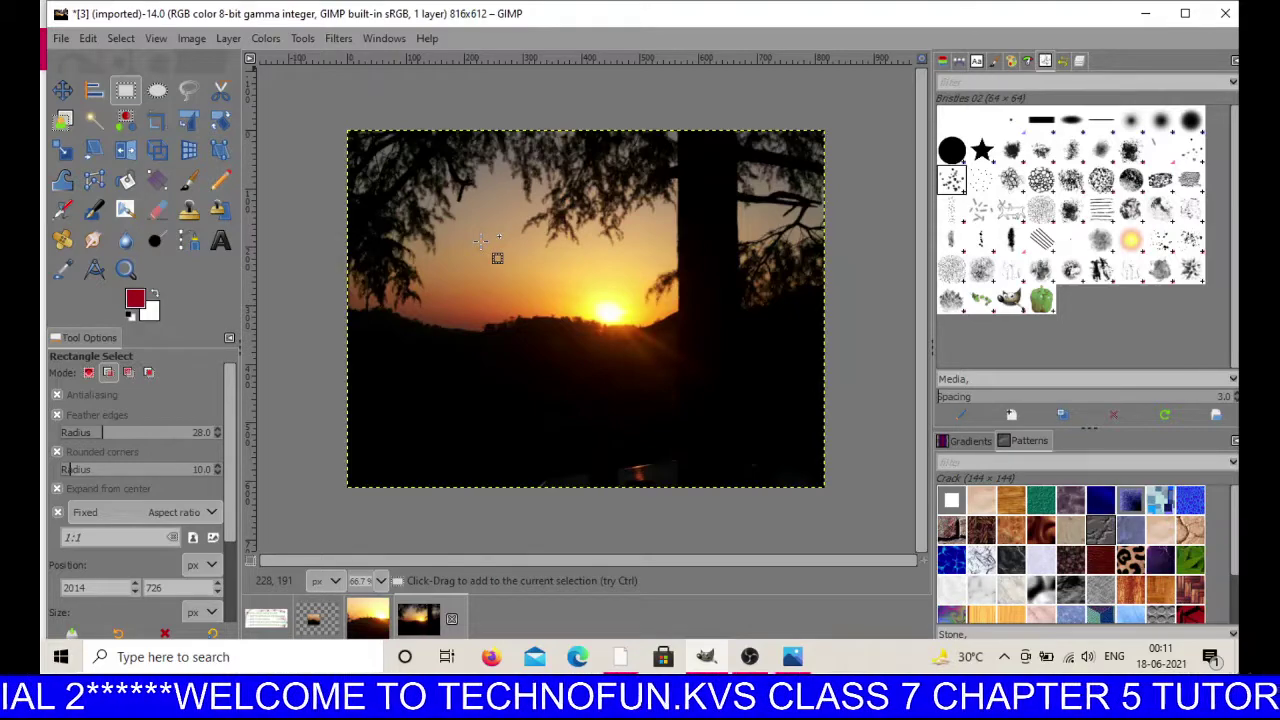
- Clear everything outside an Ellipse Select selection of about 132 × 180 px drawn around the setting sun at position 377, 225
left_click(160, 92)
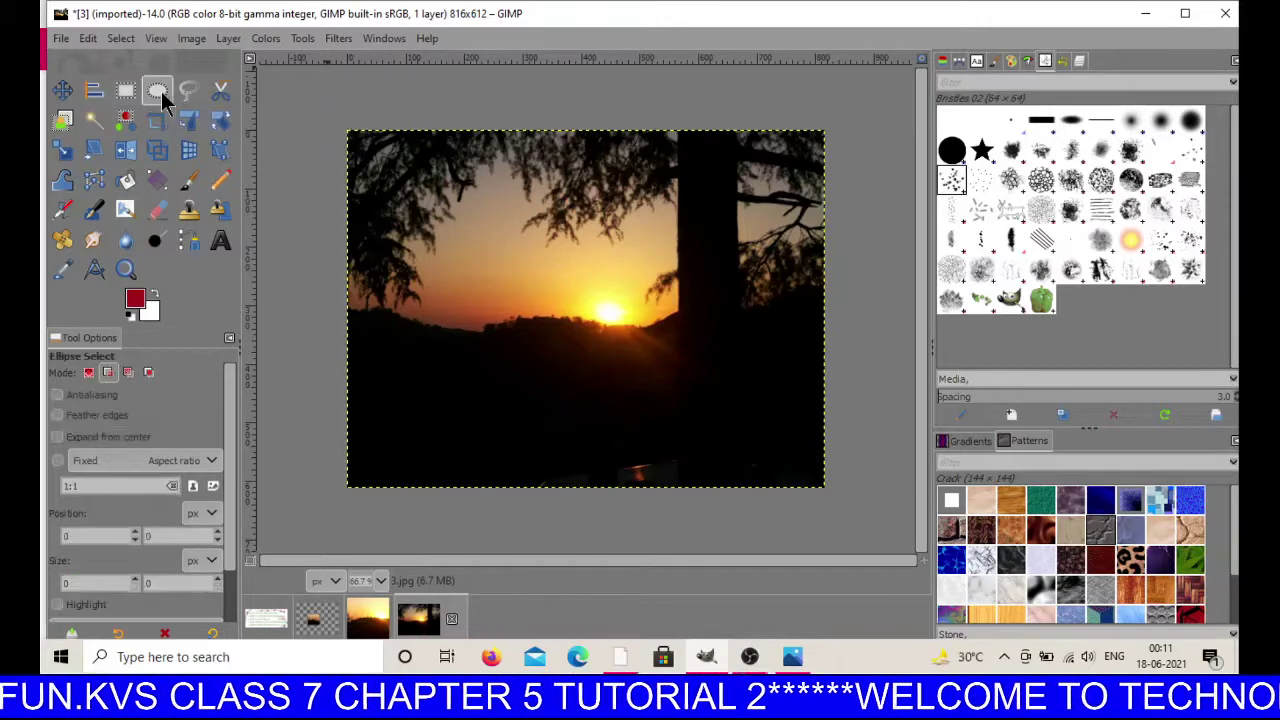
left_click(94, 465)
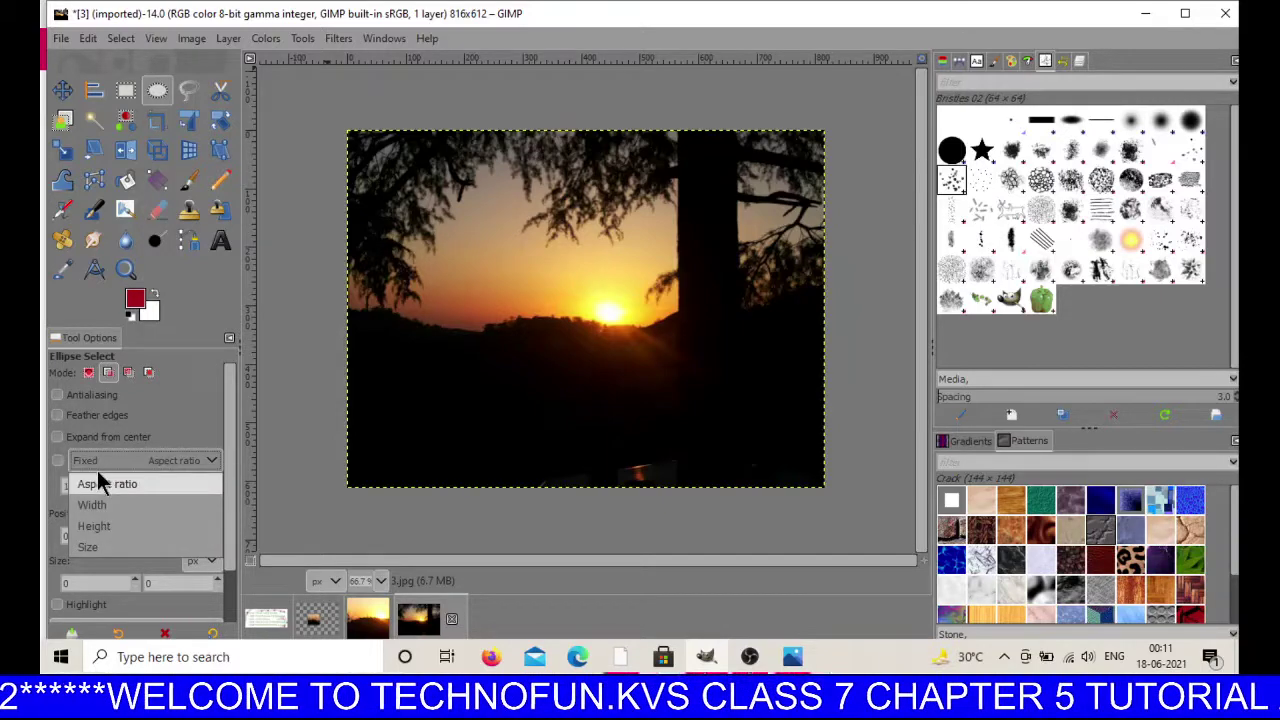
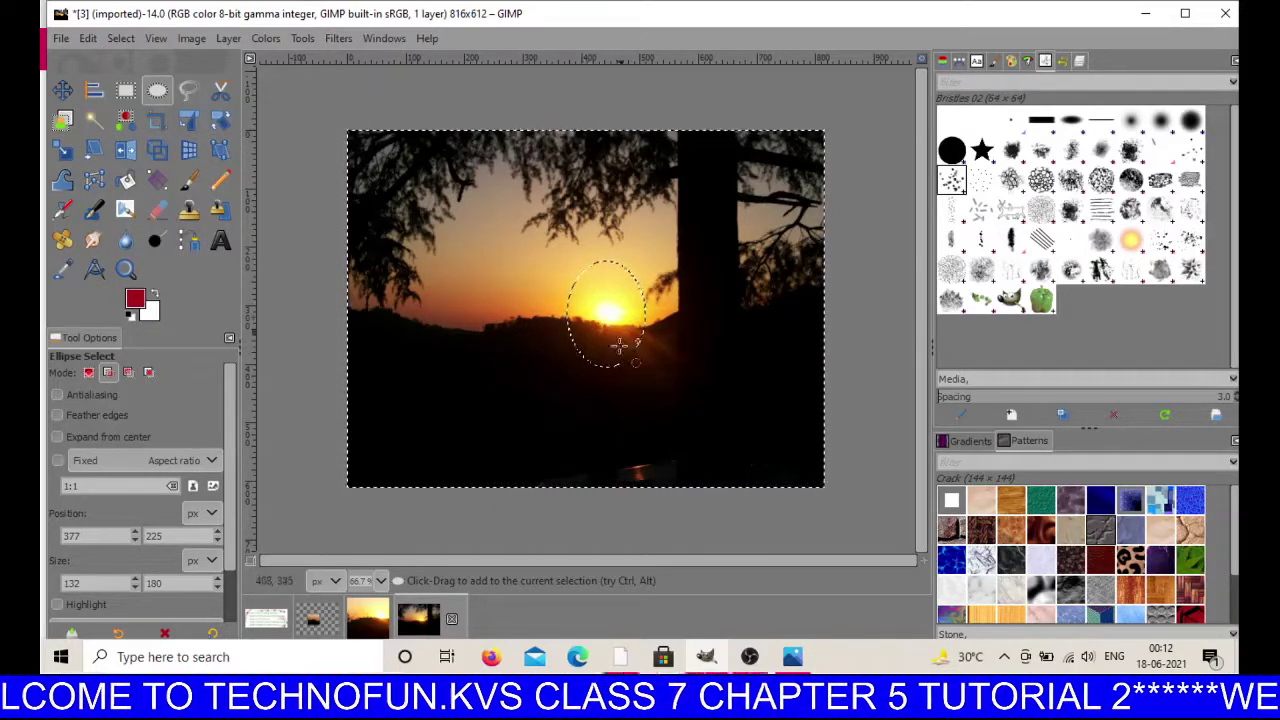
left_click(89, 42)
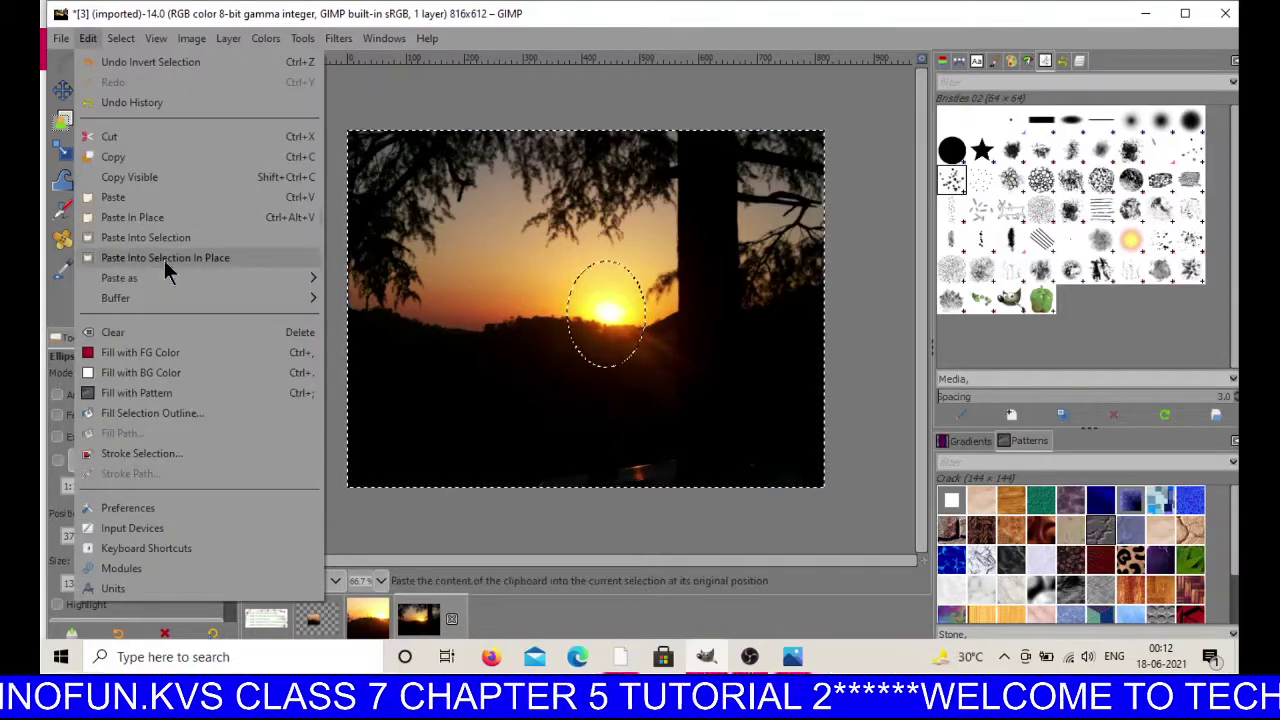
left_click(155, 332)
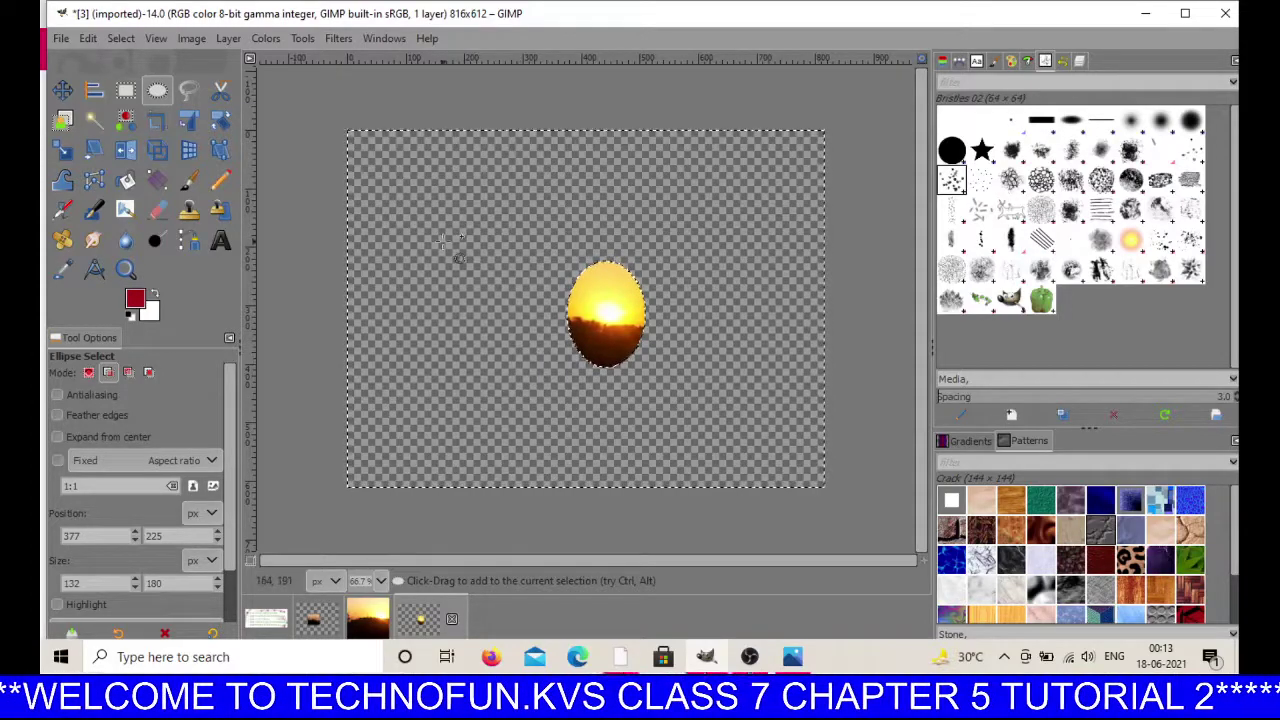
- Trim the empty transparent area around the sun ellipse with Zealous Crop
left_click(191, 38)
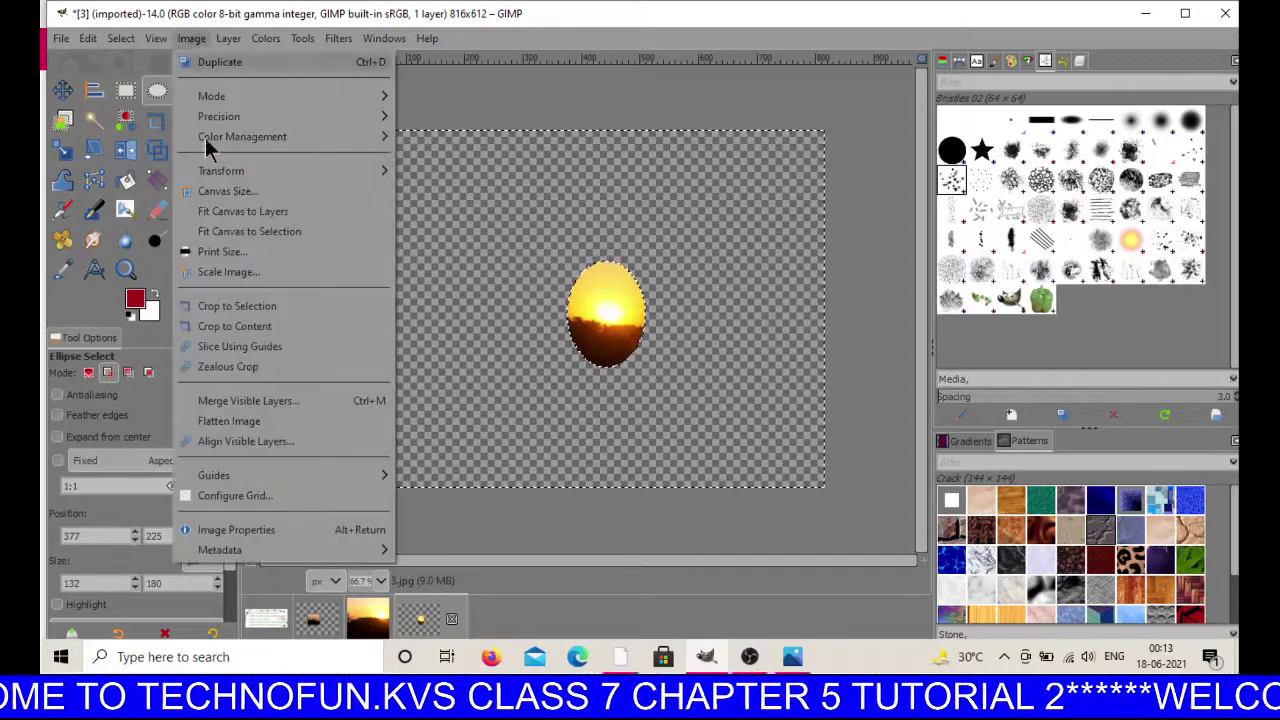
left_click(238, 370)
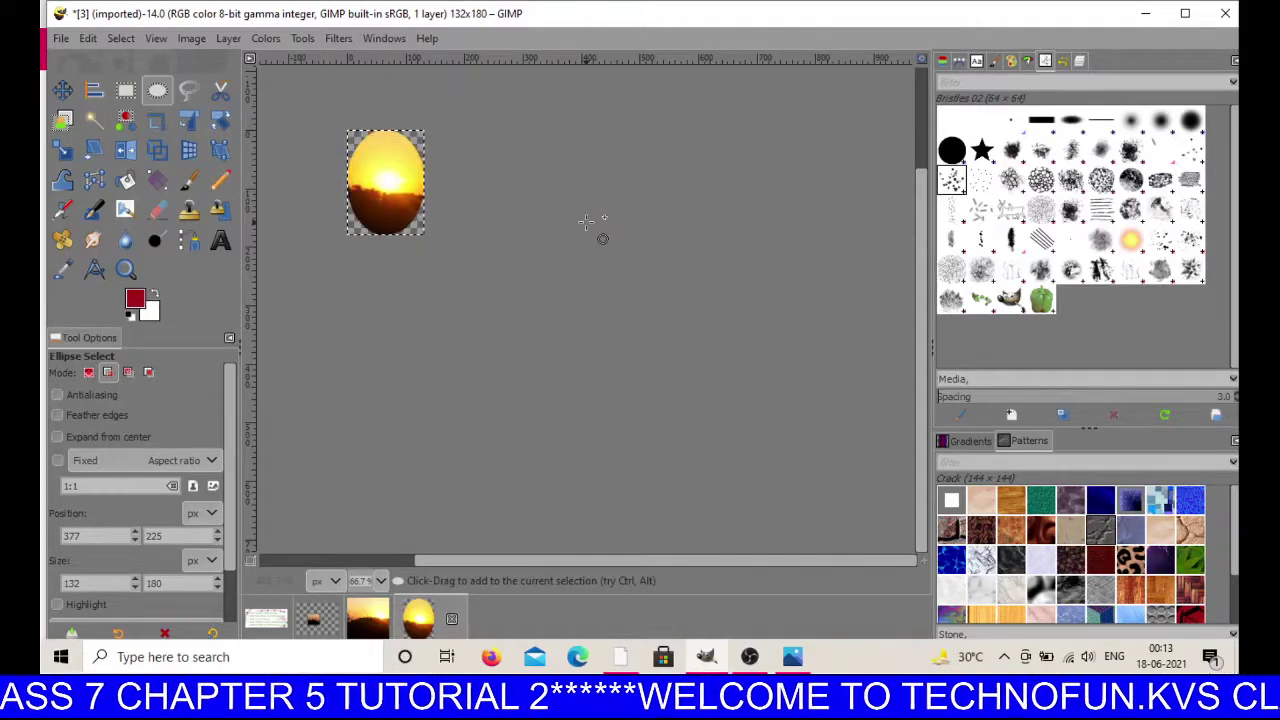
- Export the elliptical sun cutout to the IMAGES folder as NEW IMAGE.PNG with the offered PNG options
left_click(61, 40)
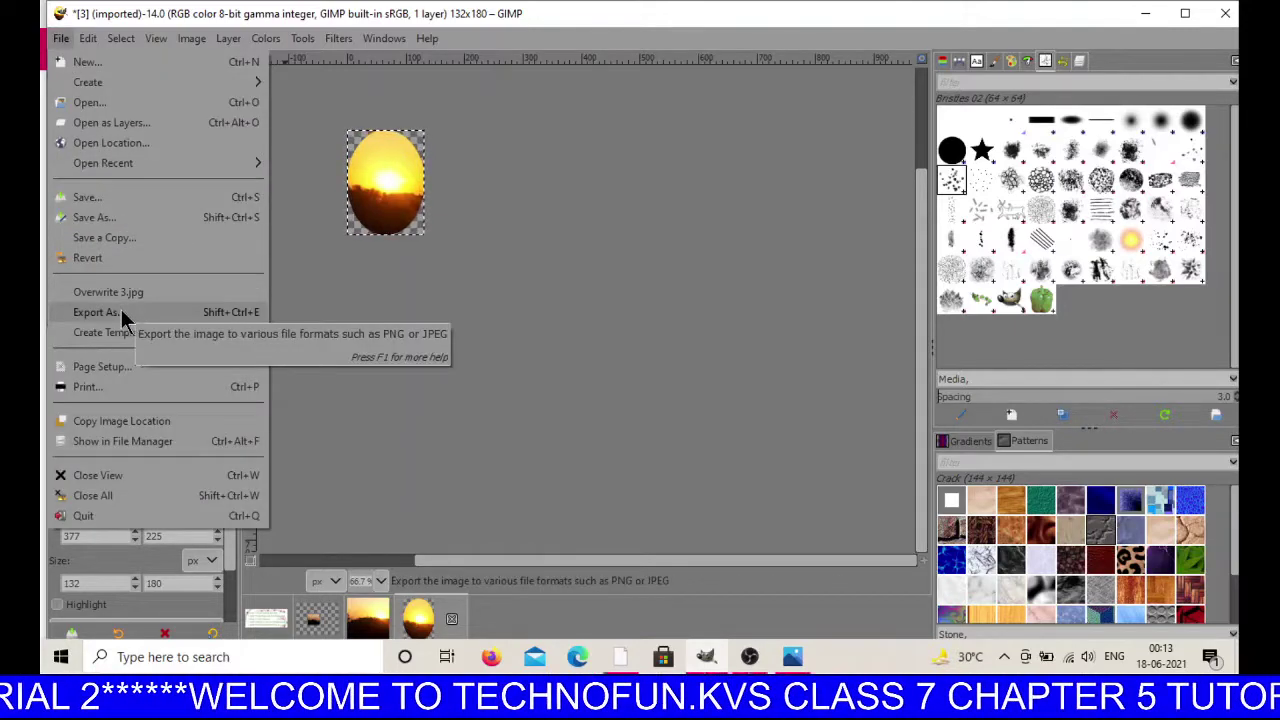
left_click(121, 313)
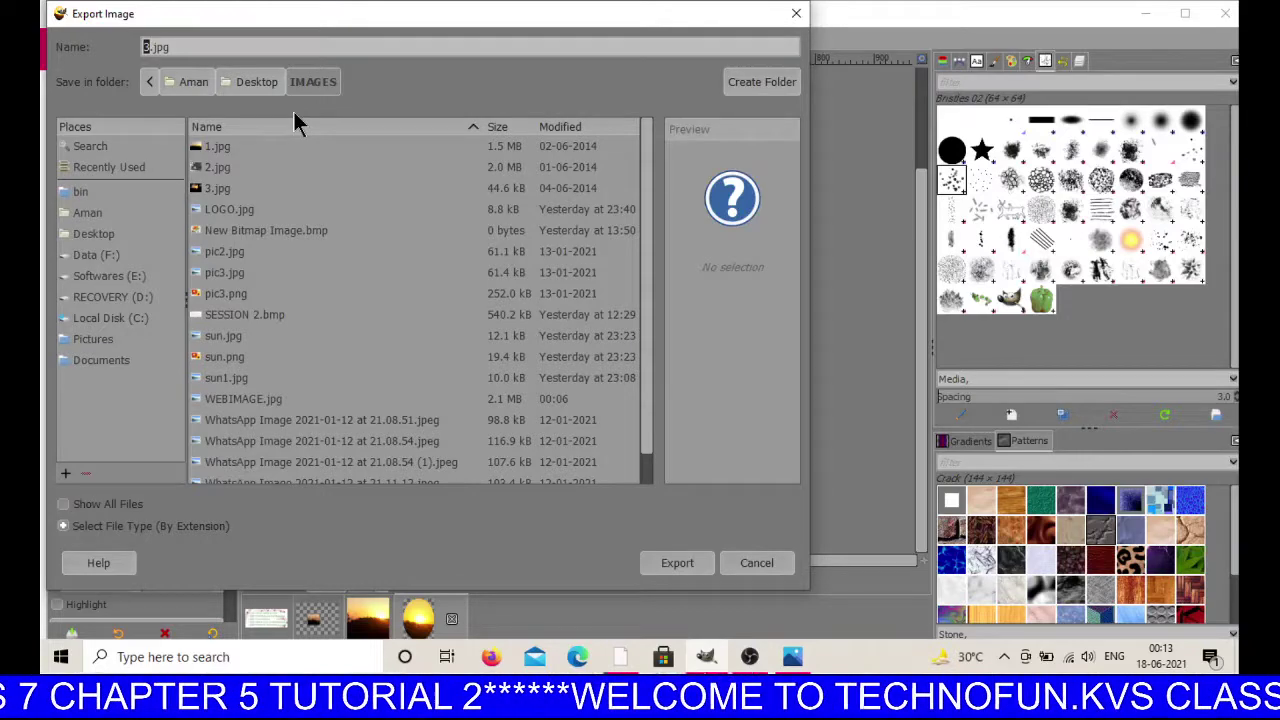
type("NEW")
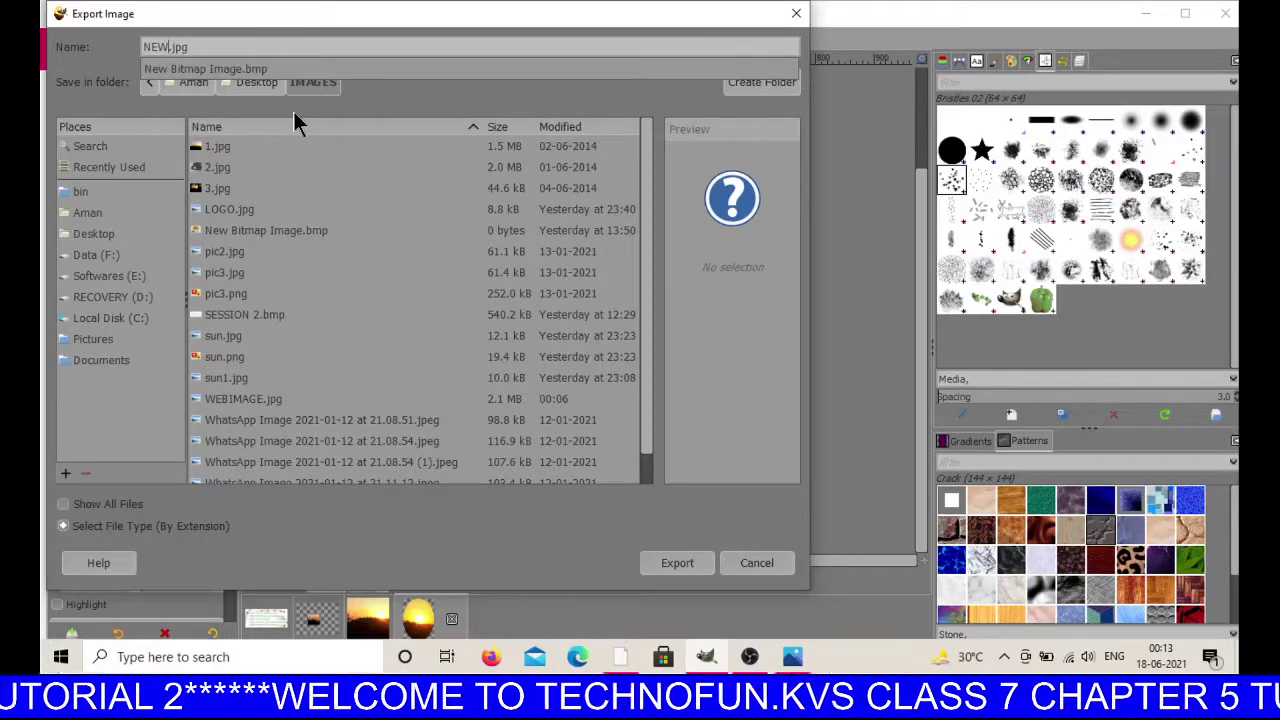
type(" IM")
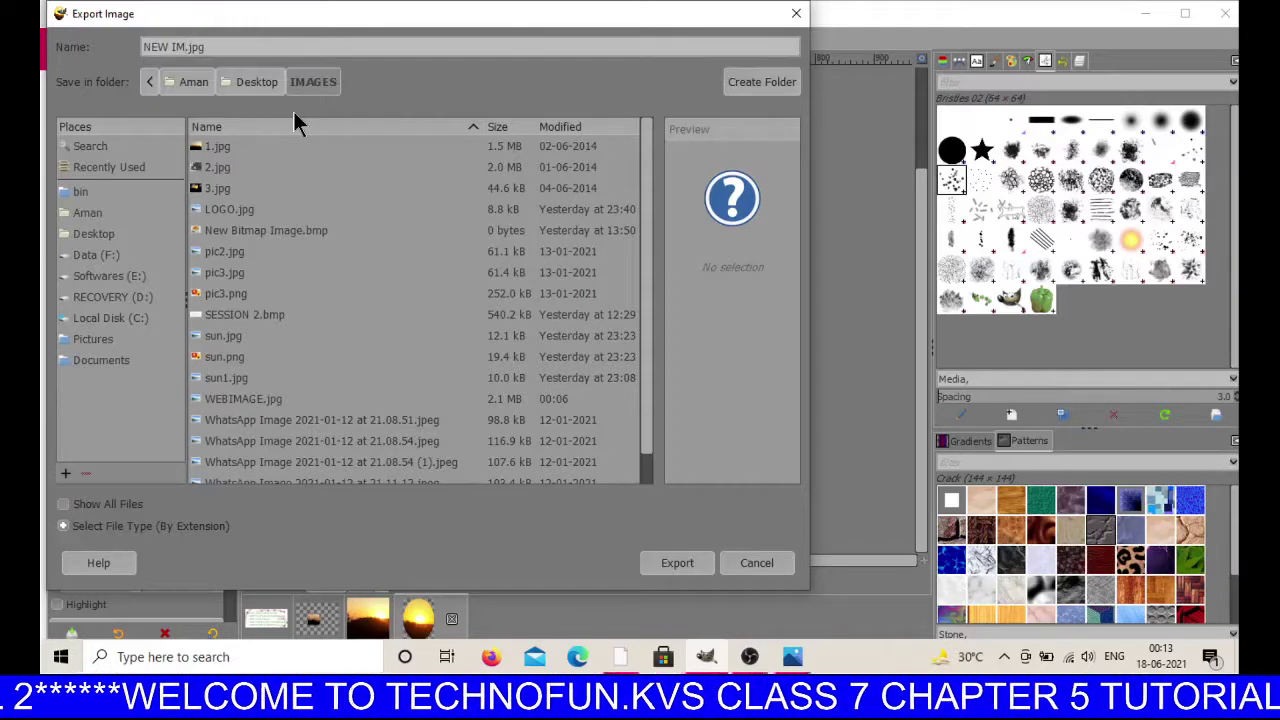
type("AGE")
key("End")
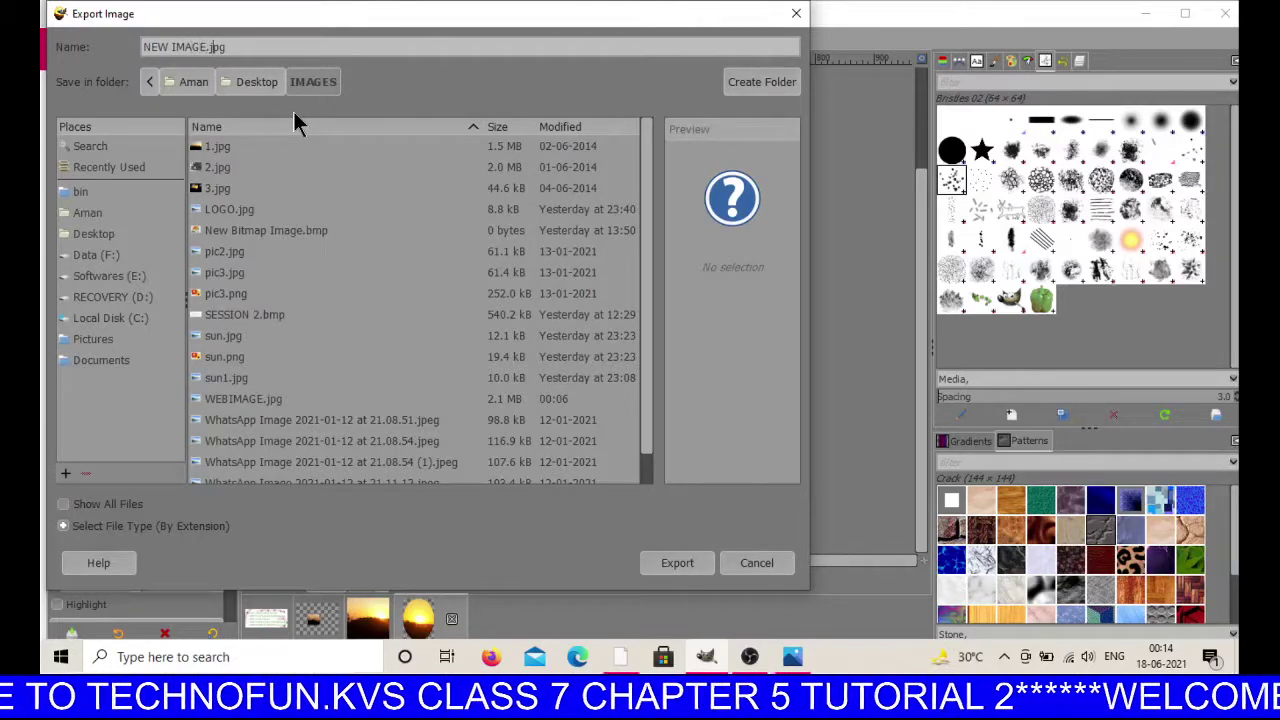
key("BackSpace")
key("BackSpace")
key("BackSpace")
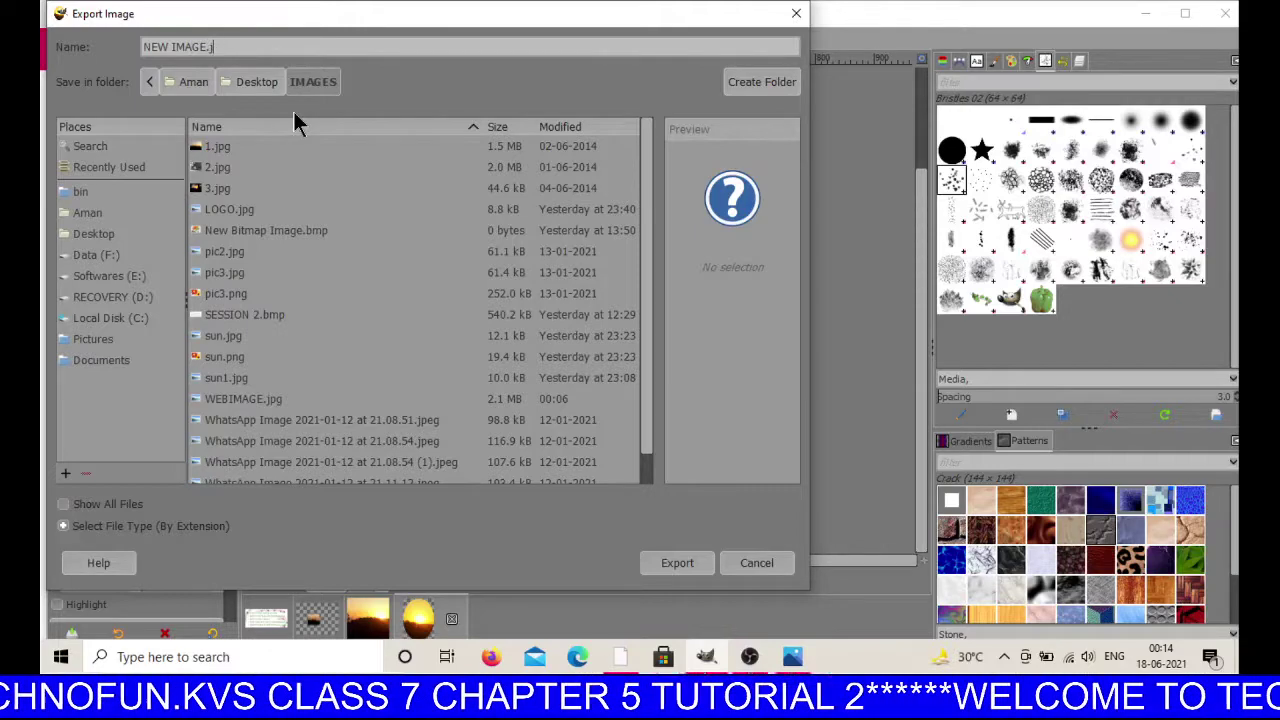
type("PNG")
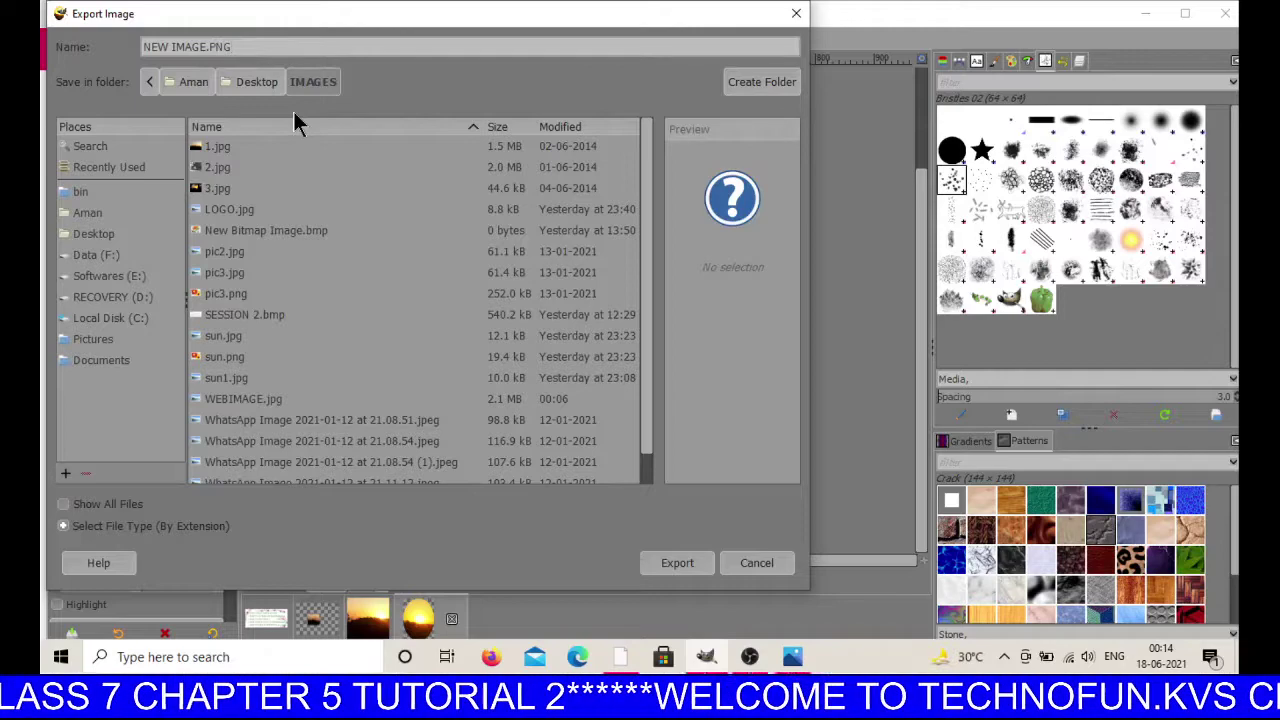
left_click(678, 572)
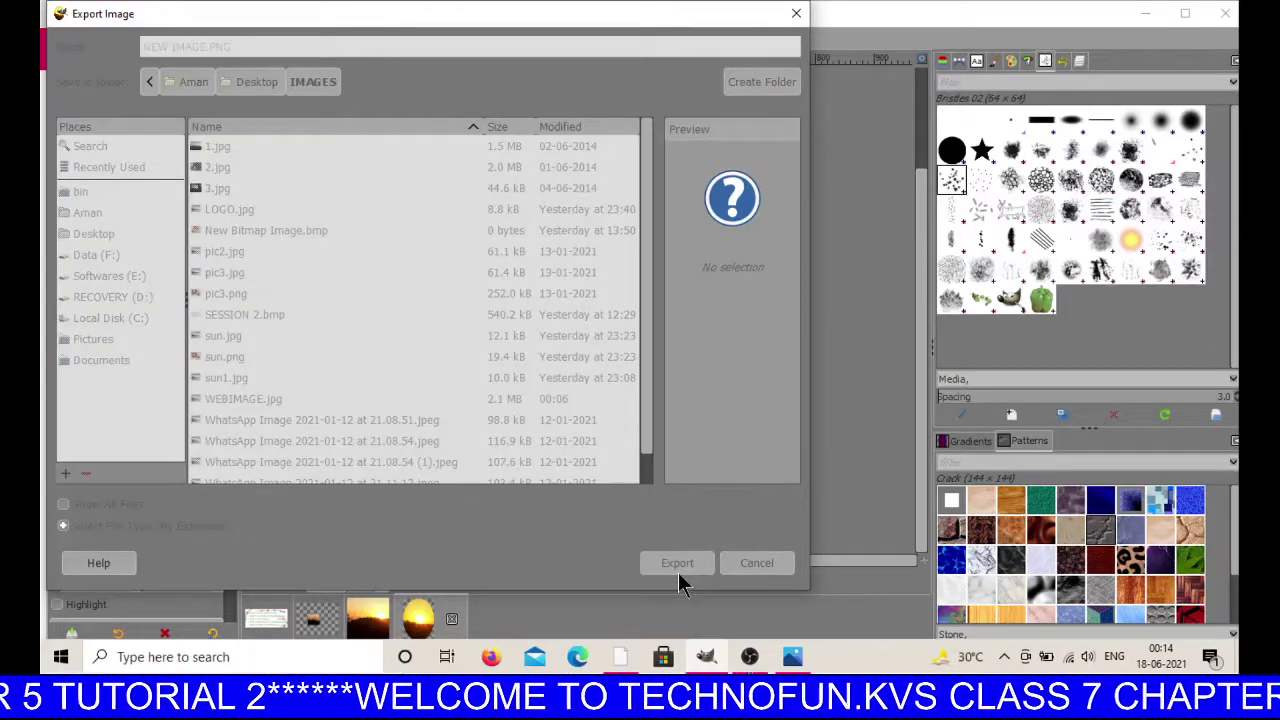
left_click(668, 549)
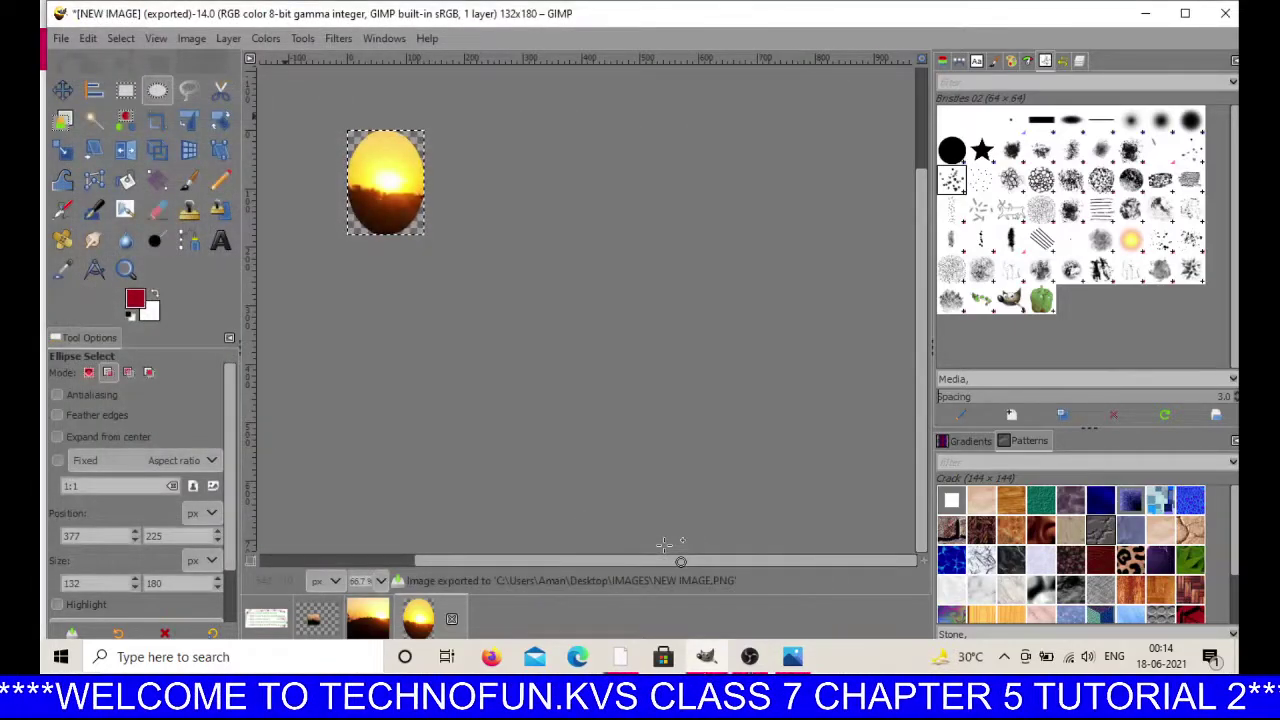
- Switch to the IMAGES folder in File Explorer and open the exported NEW IMAGE file for viewing
left_click(615, 649)
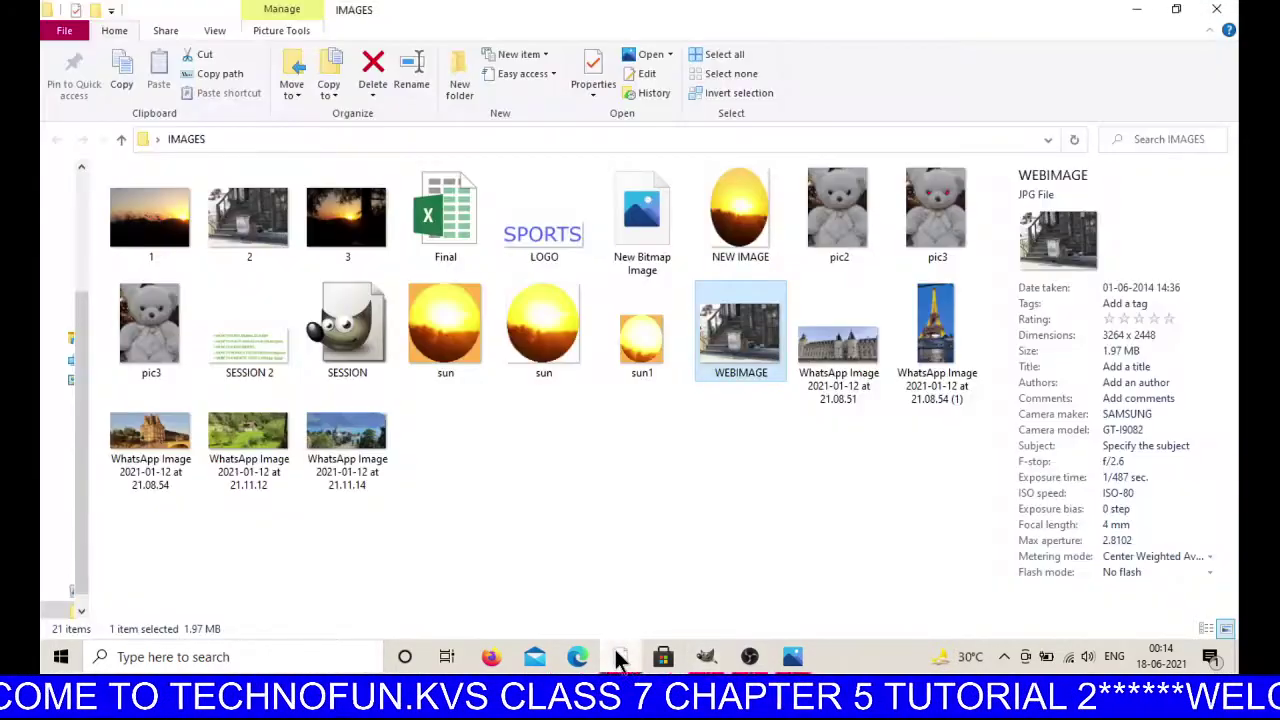
left_click(746, 252)
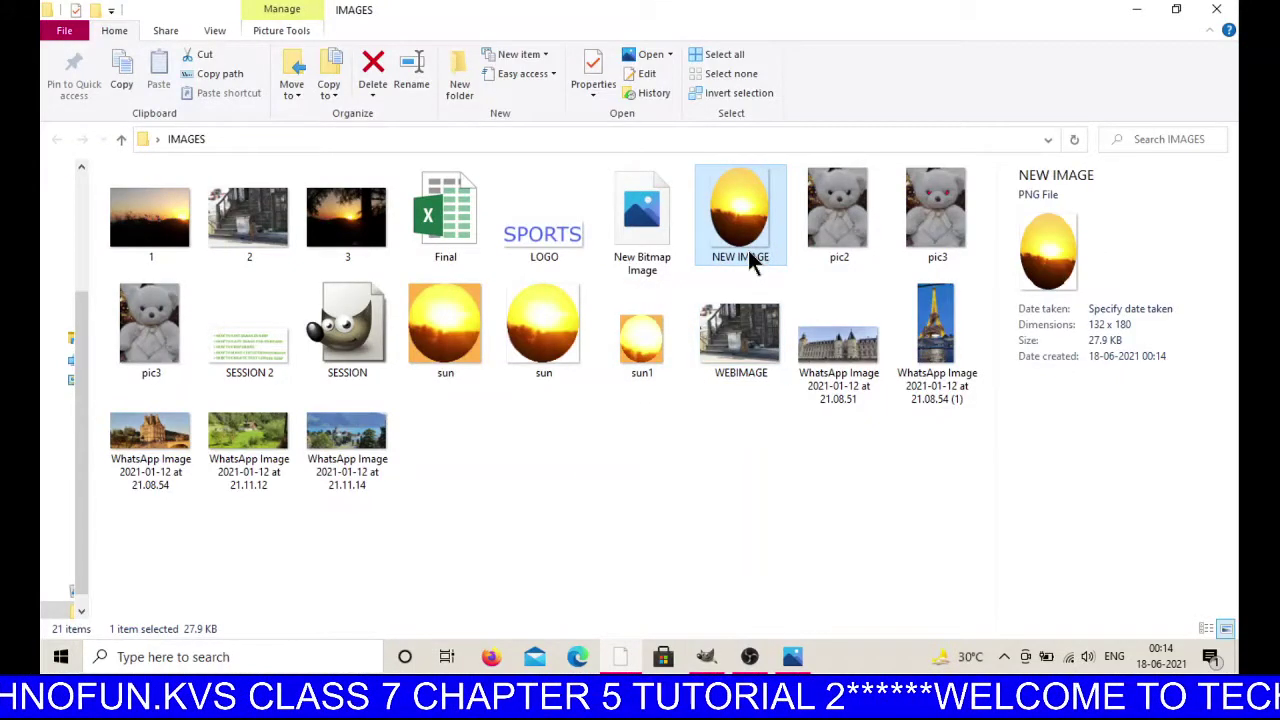
double_click(748, 250)
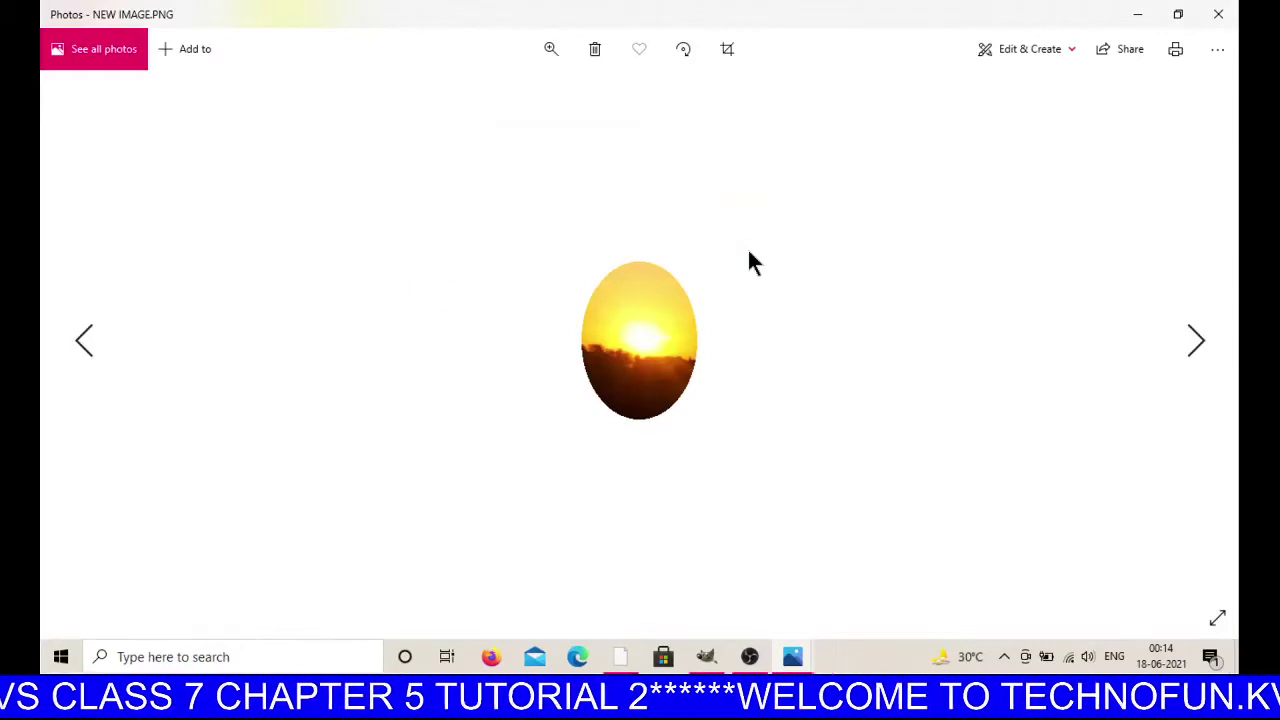
- Switch back to GIMP and create a new image 250 px wide and 80 px high
left_click(707, 655)
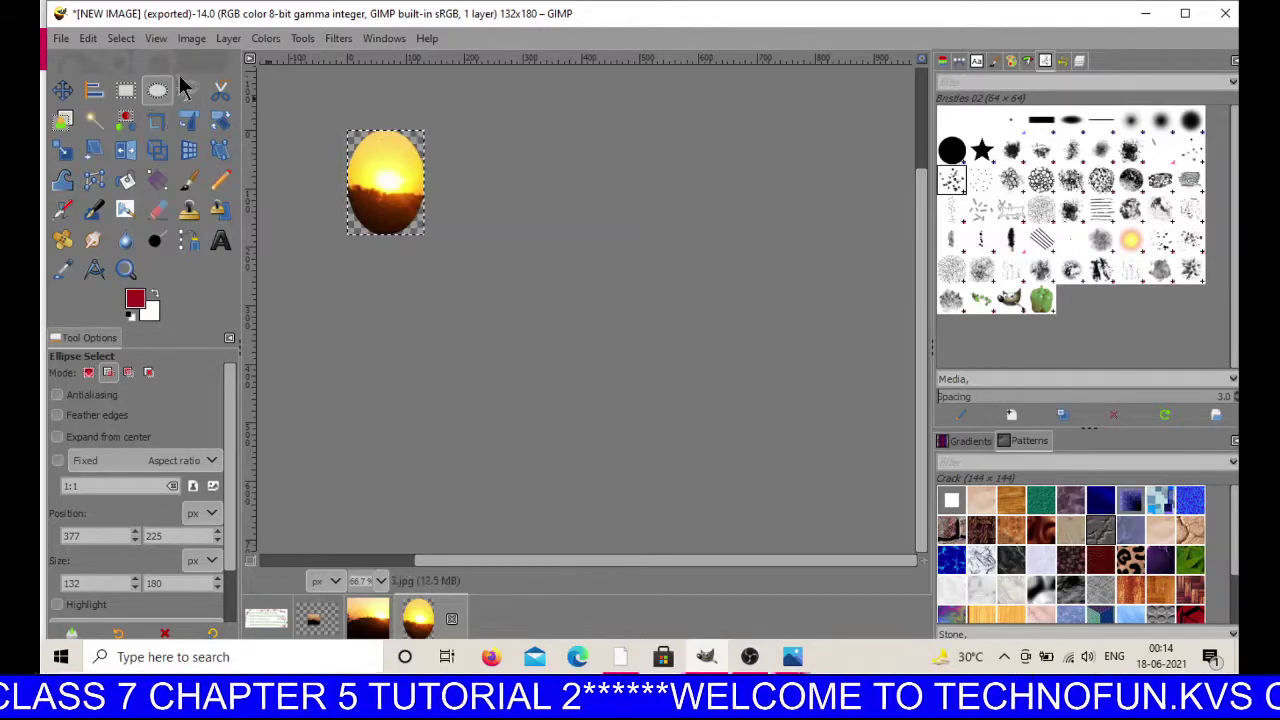
left_click(63, 40)
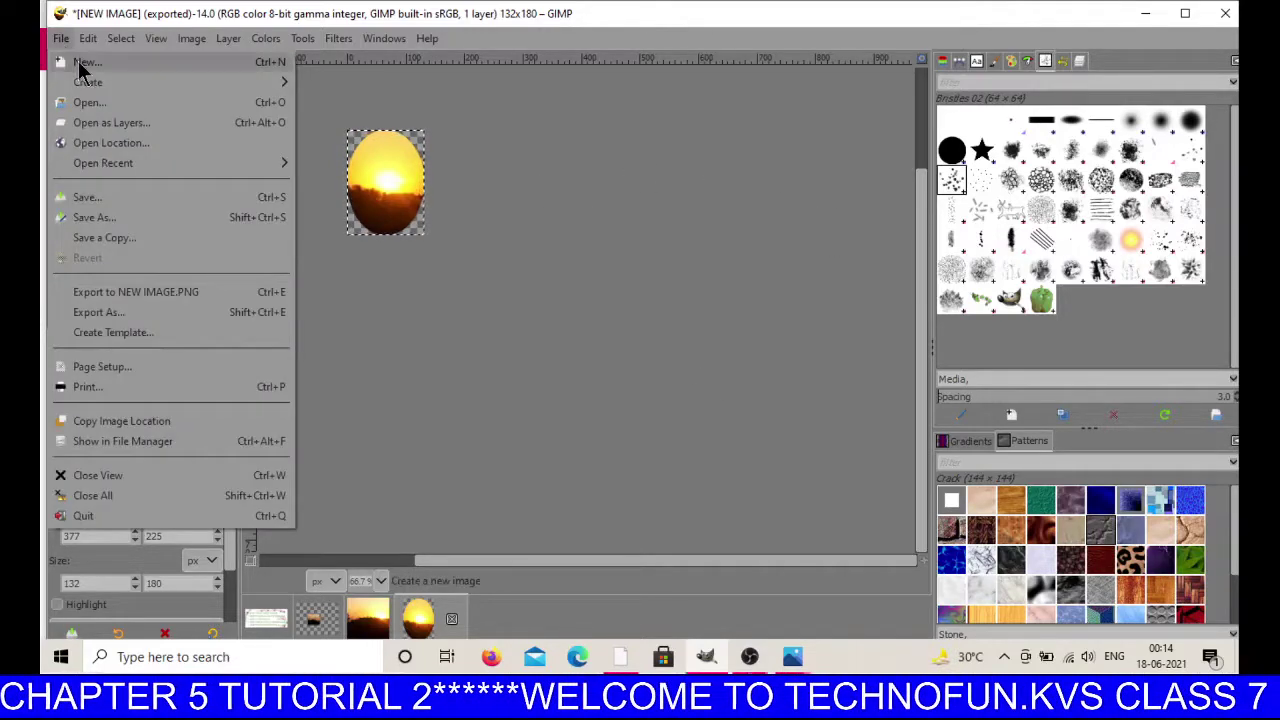
left_click(85, 63)
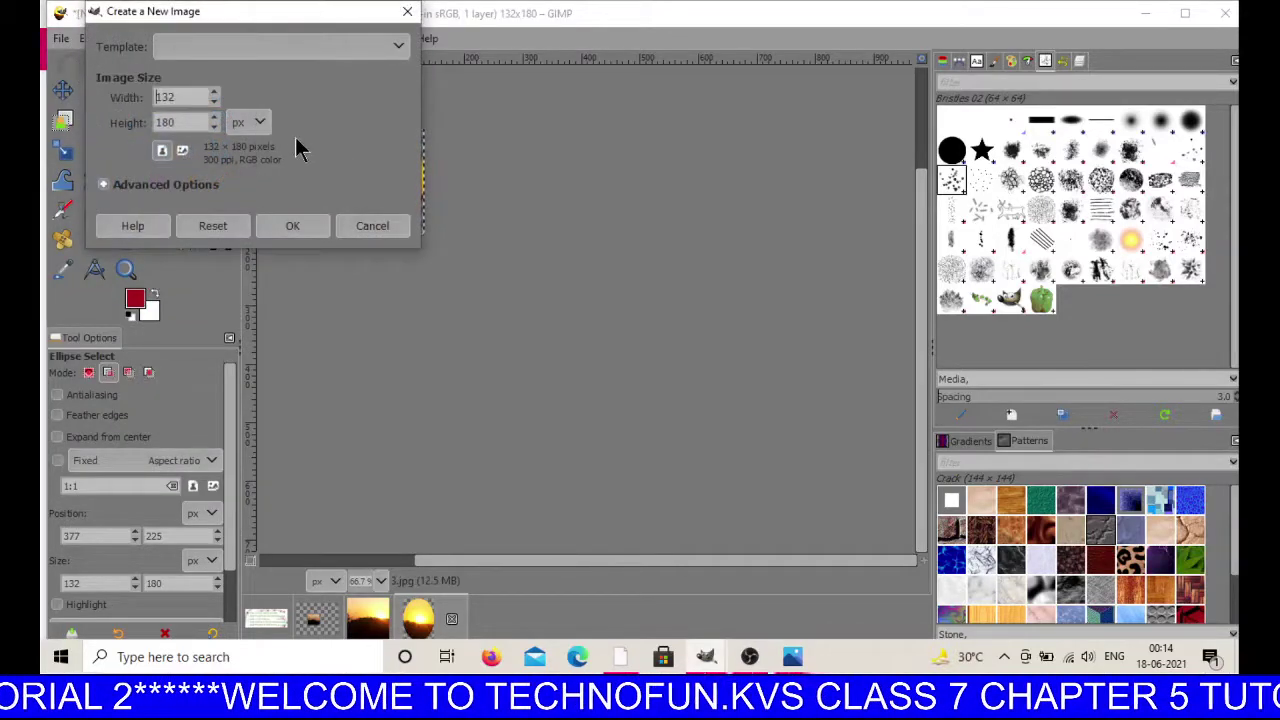
double_click(193, 96)
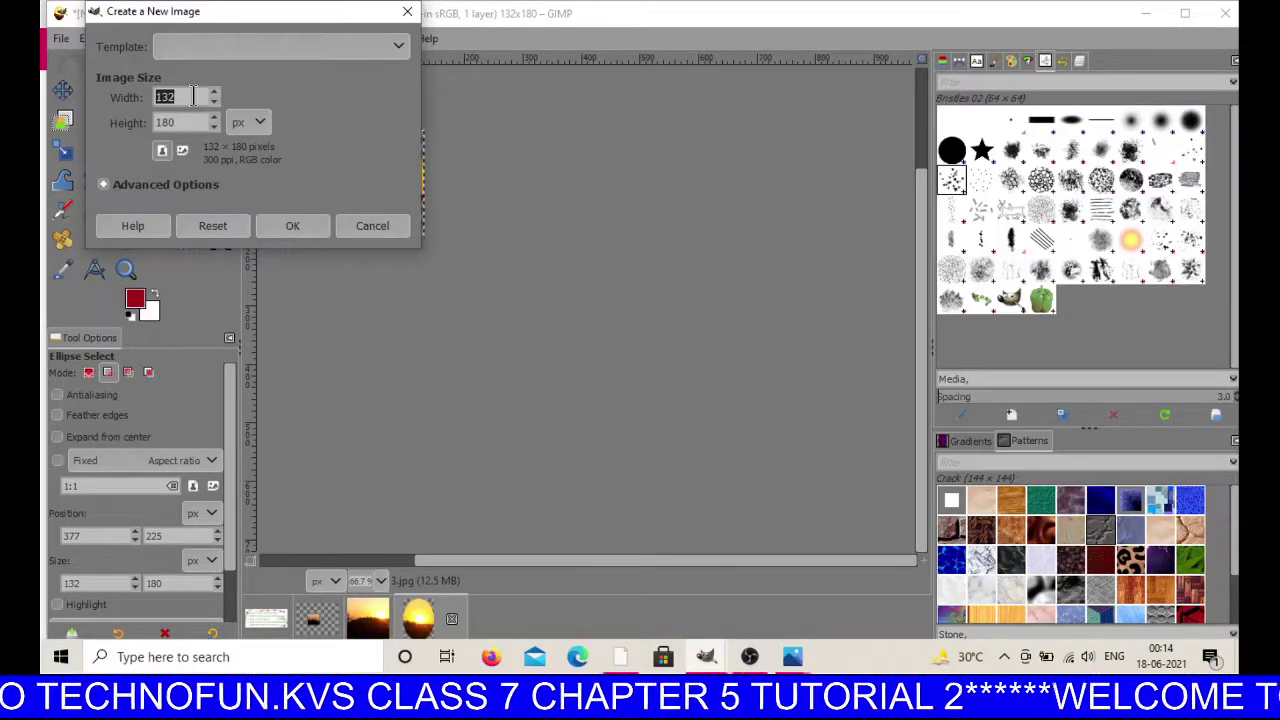
type("2")
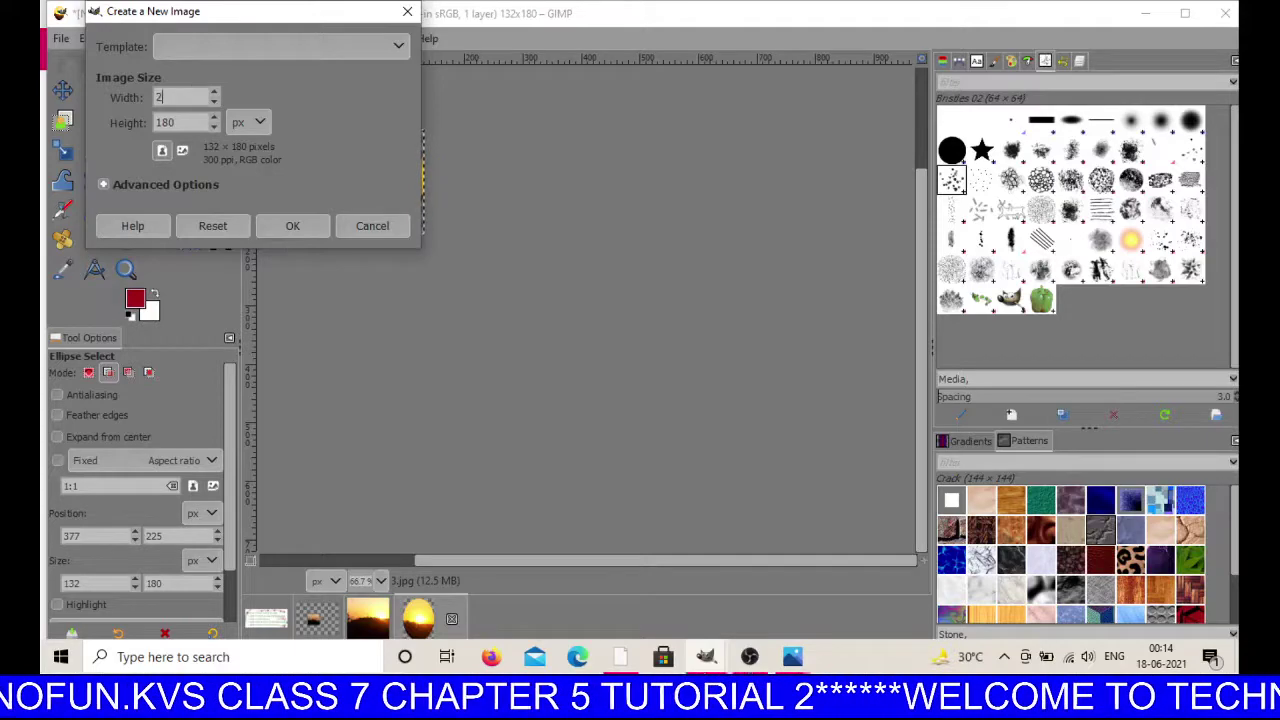
type("50")
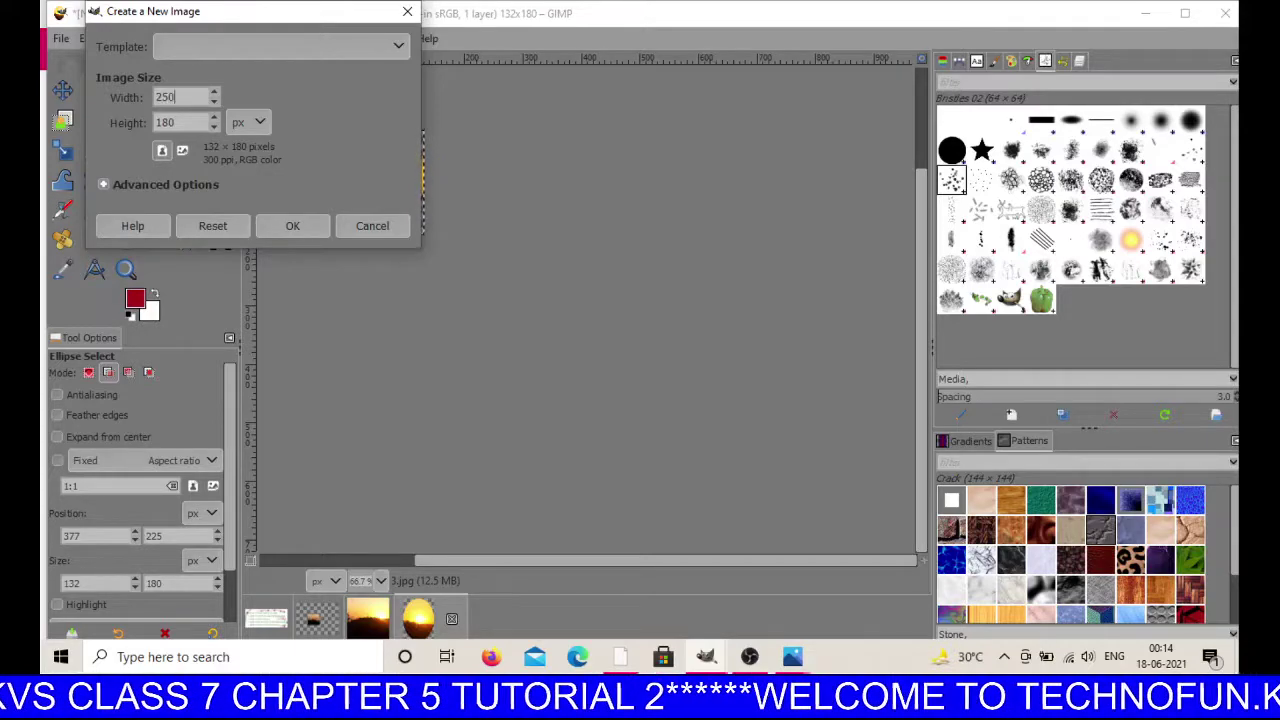
double_click(193, 124)
type("80")
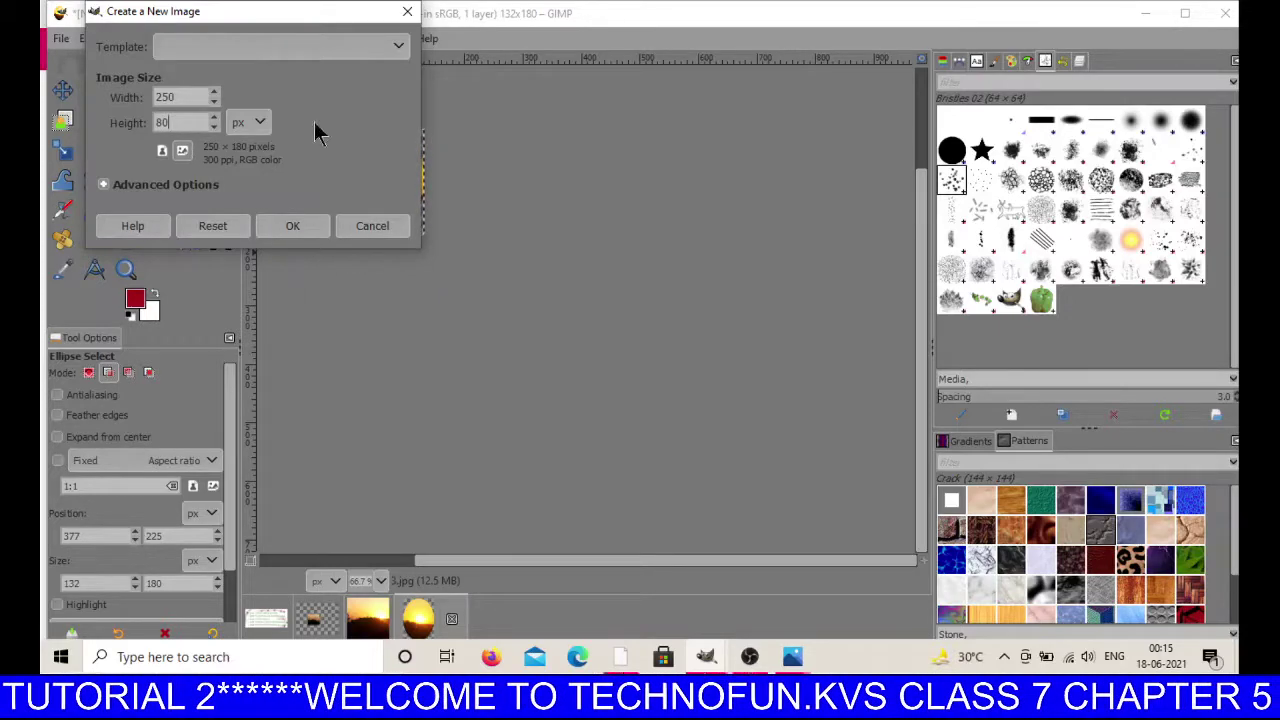
left_click(293, 228)
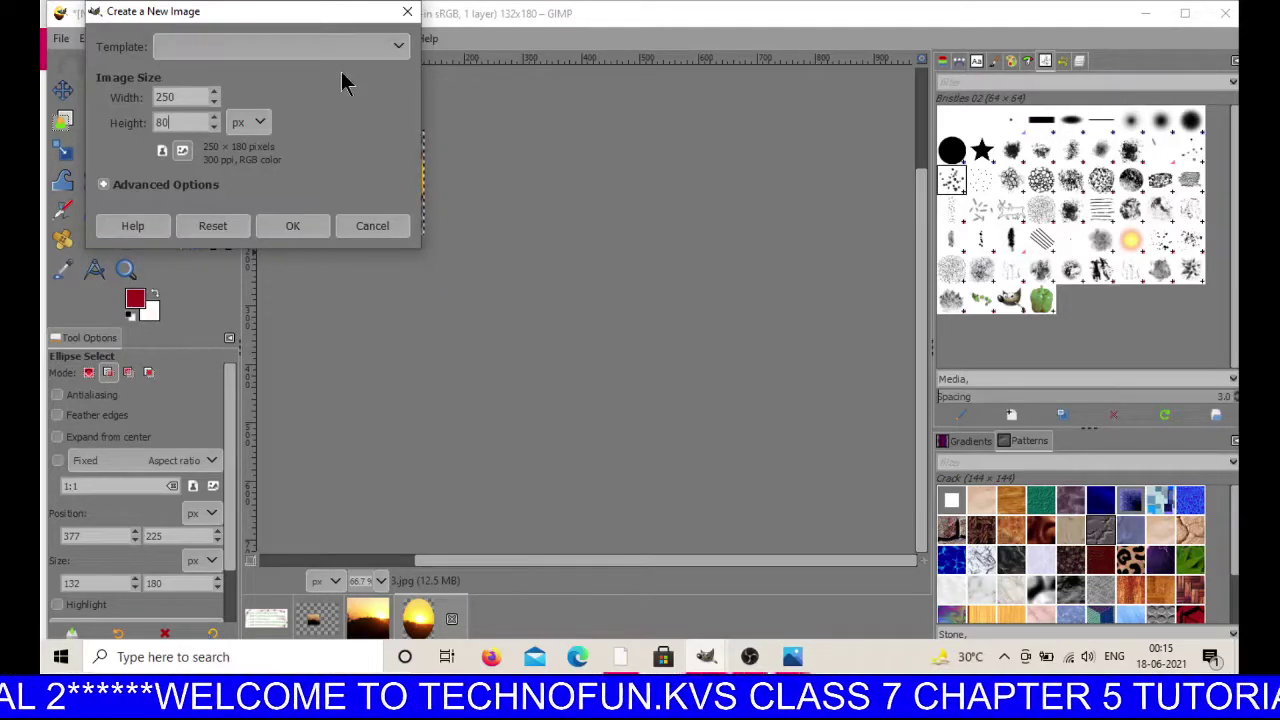
left_click(363, 45)
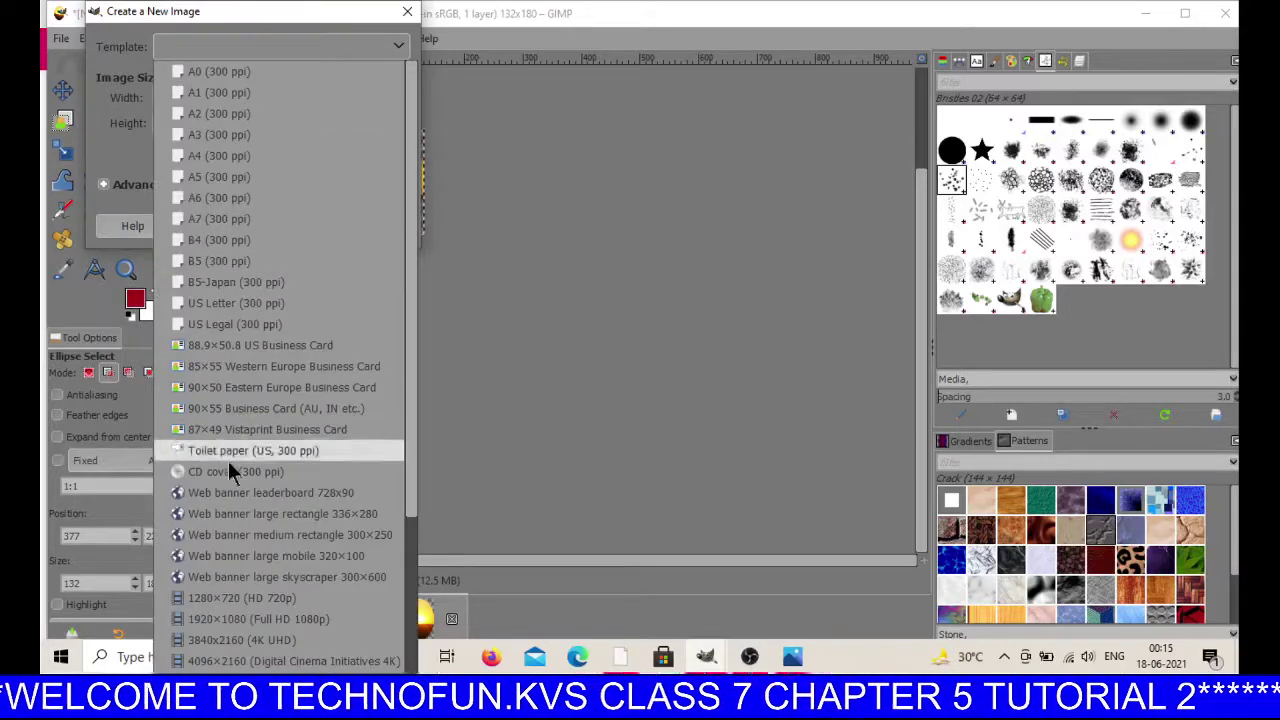
left_click(486, 503)
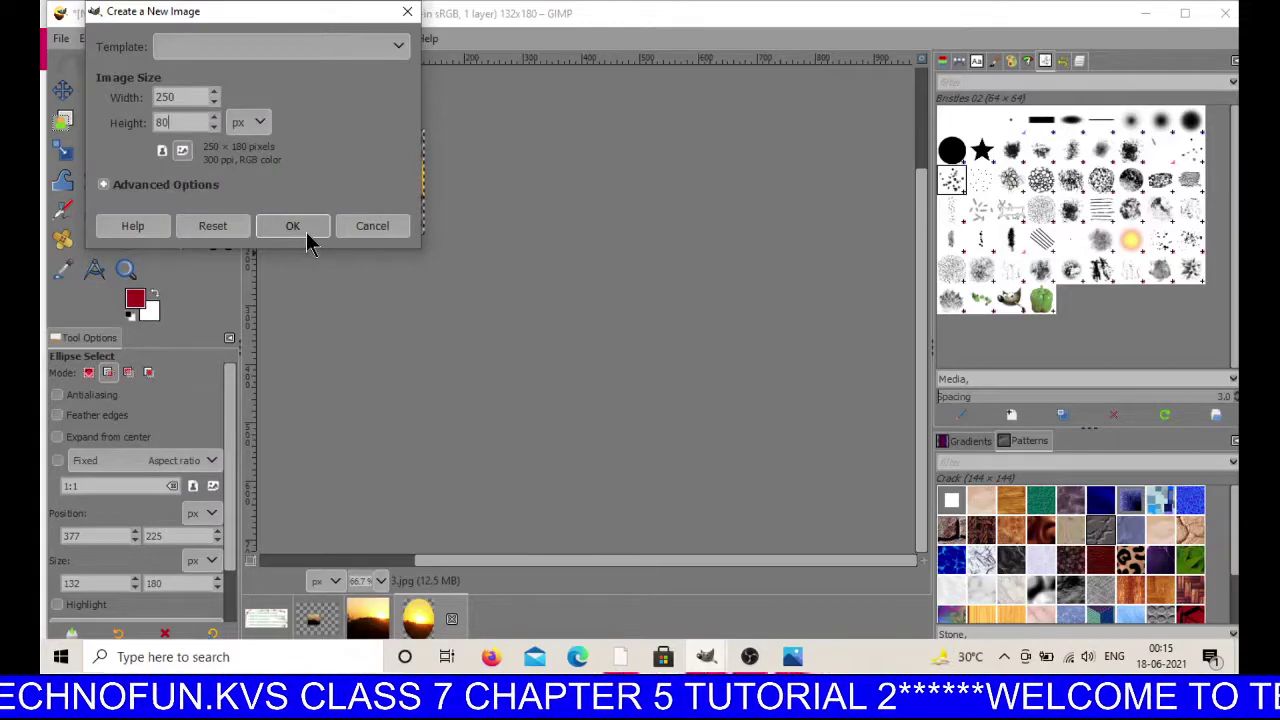
left_click(303, 236)
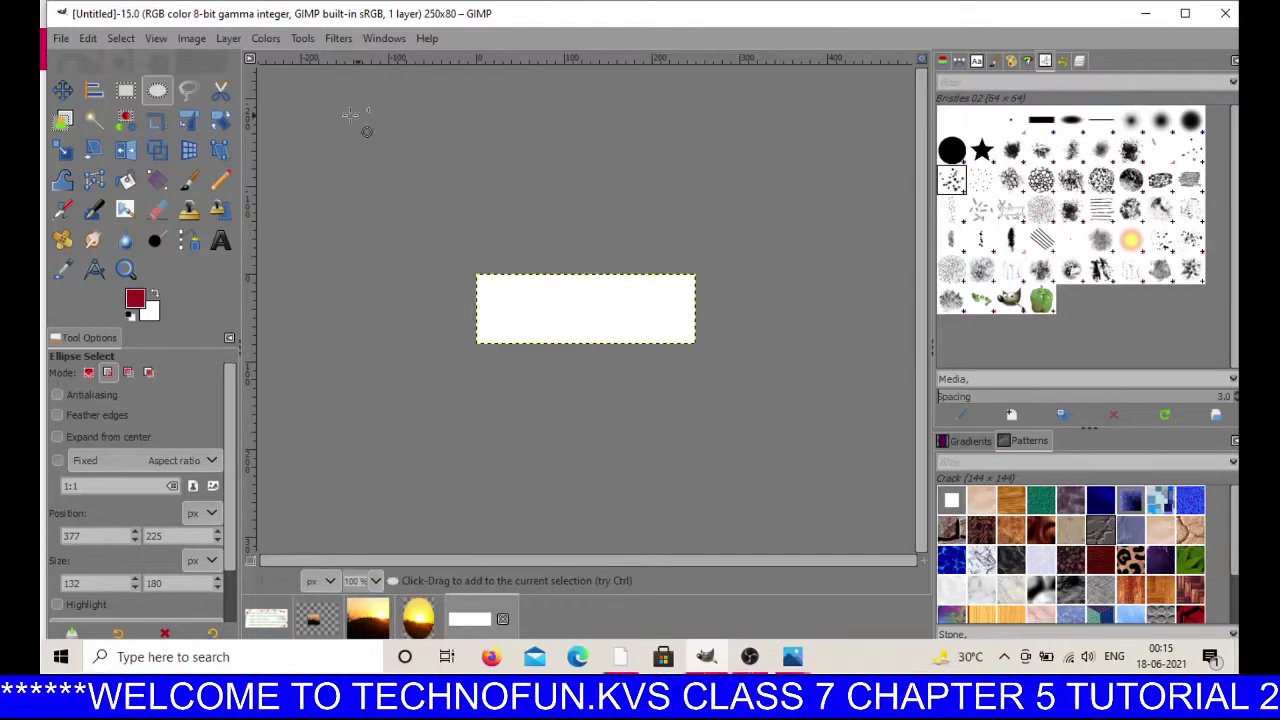
- Add a new 250 × 80 px layer filled with Transparency and show the image's layer list
left_click(228, 38)
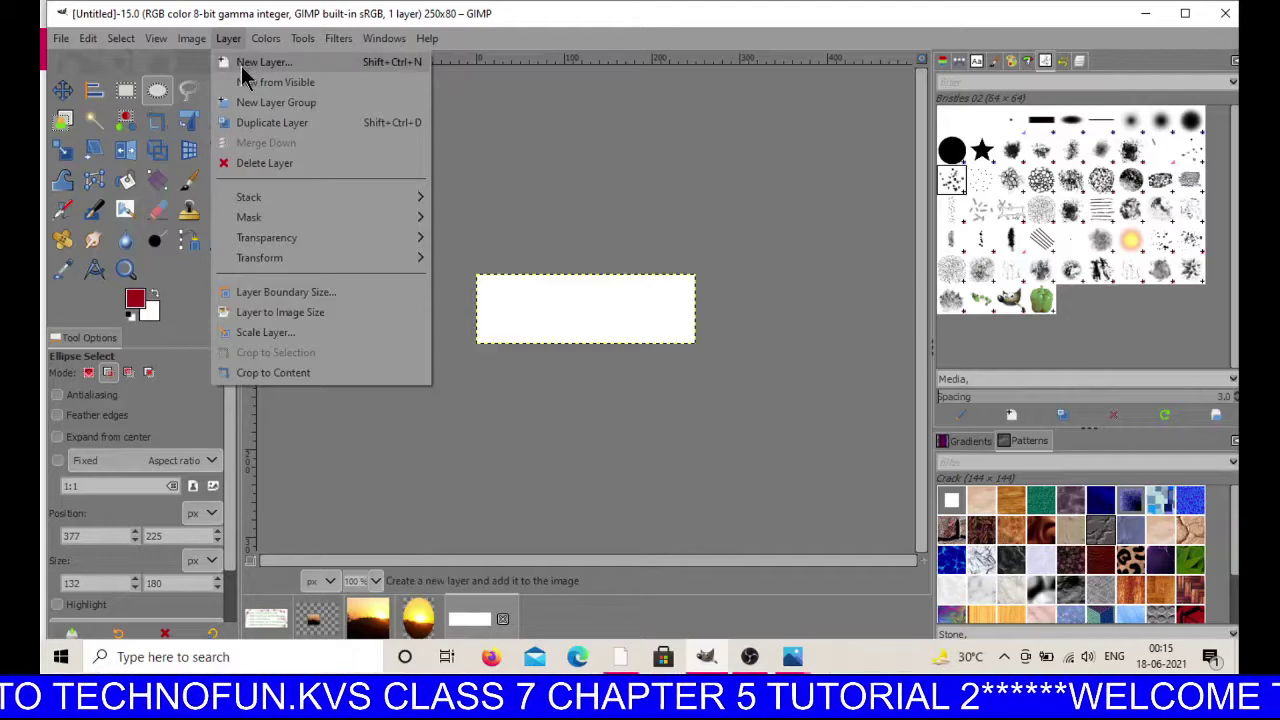
left_click(243, 66)
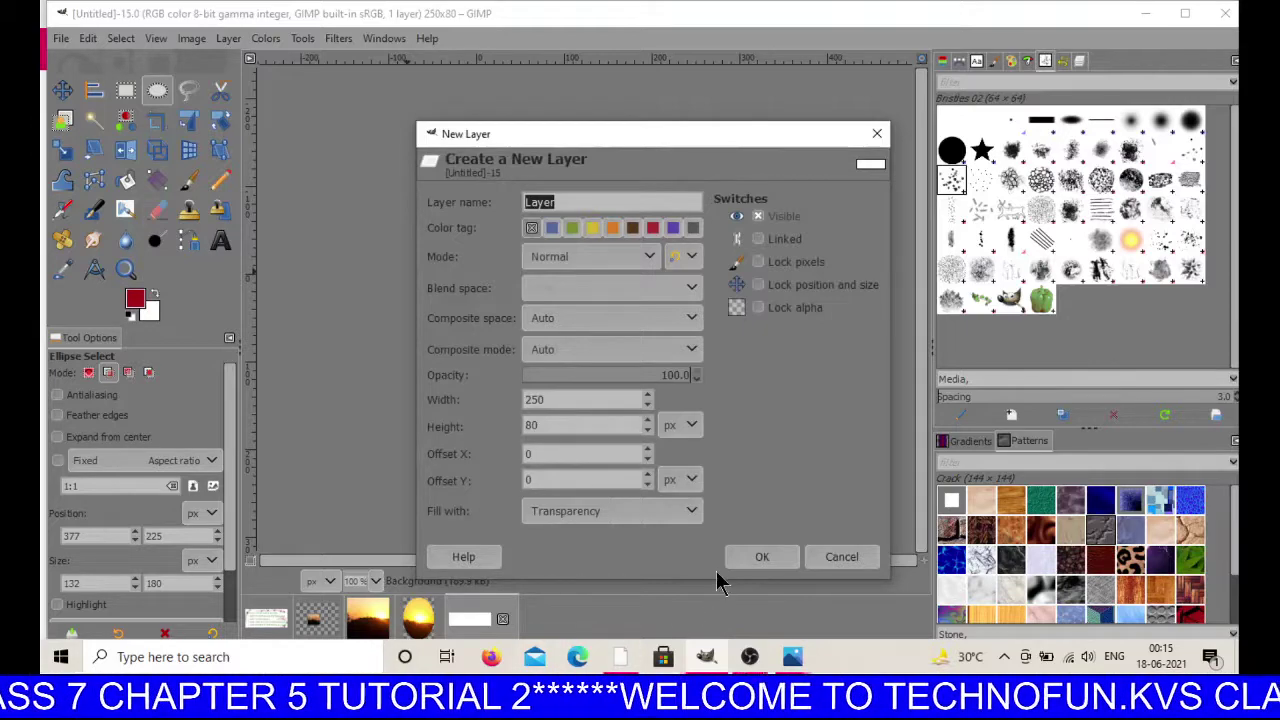
left_click(670, 518)
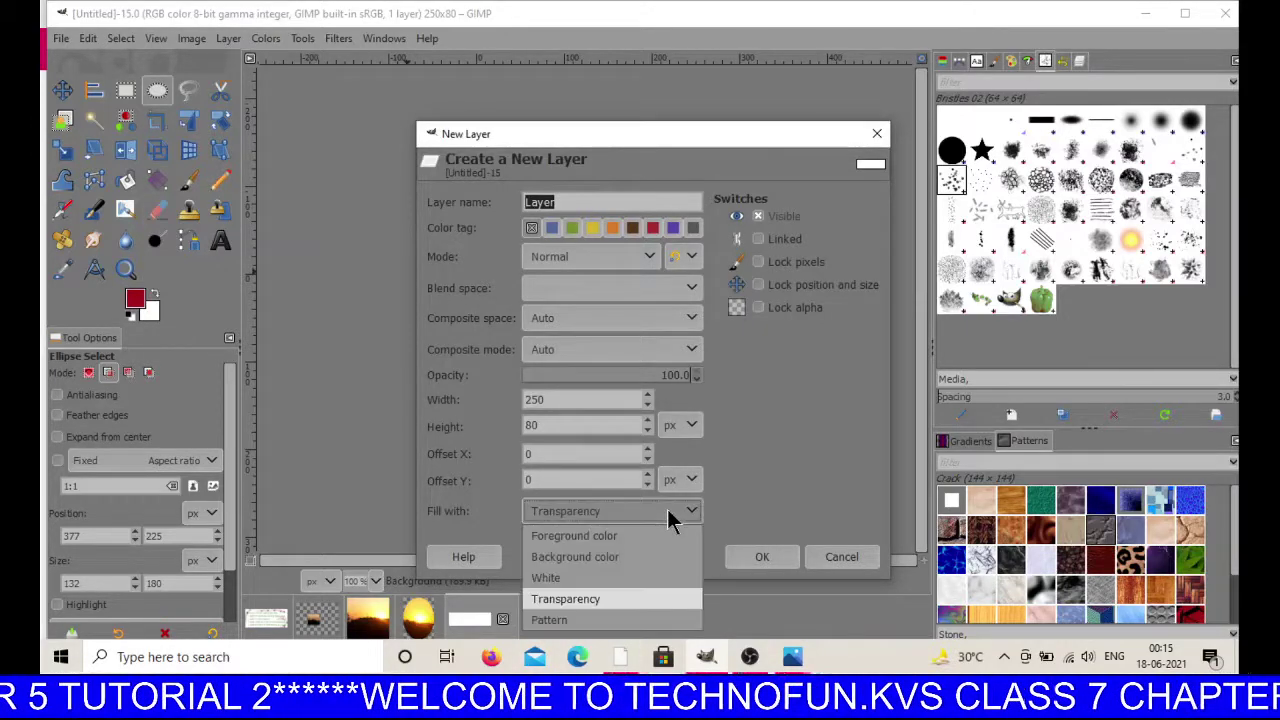
left_click(594, 599)
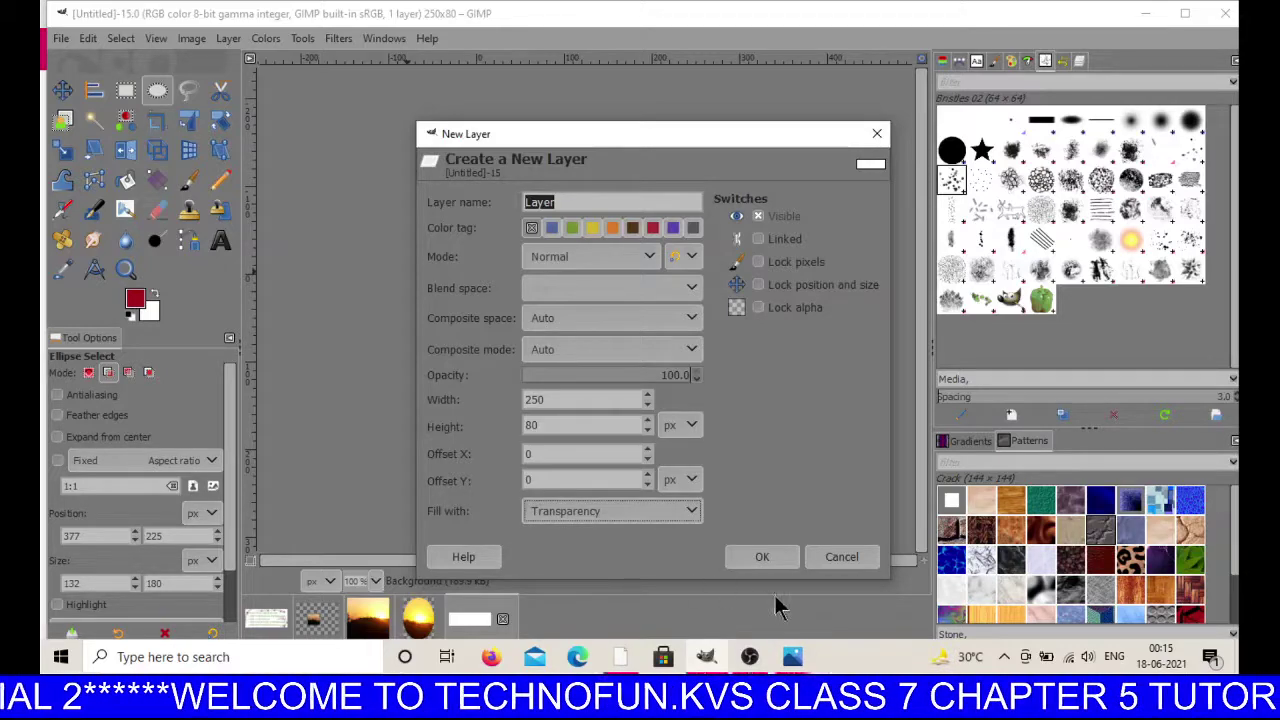
left_click(762, 557)
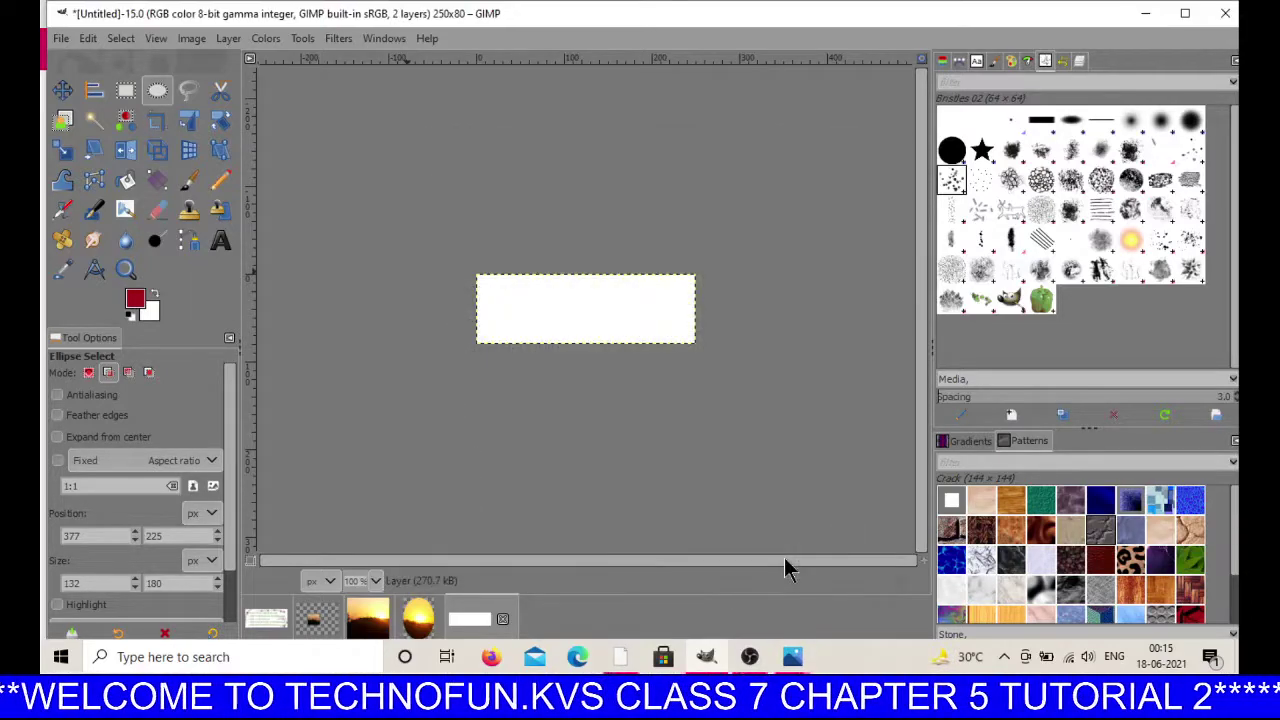
left_click(1081, 61)
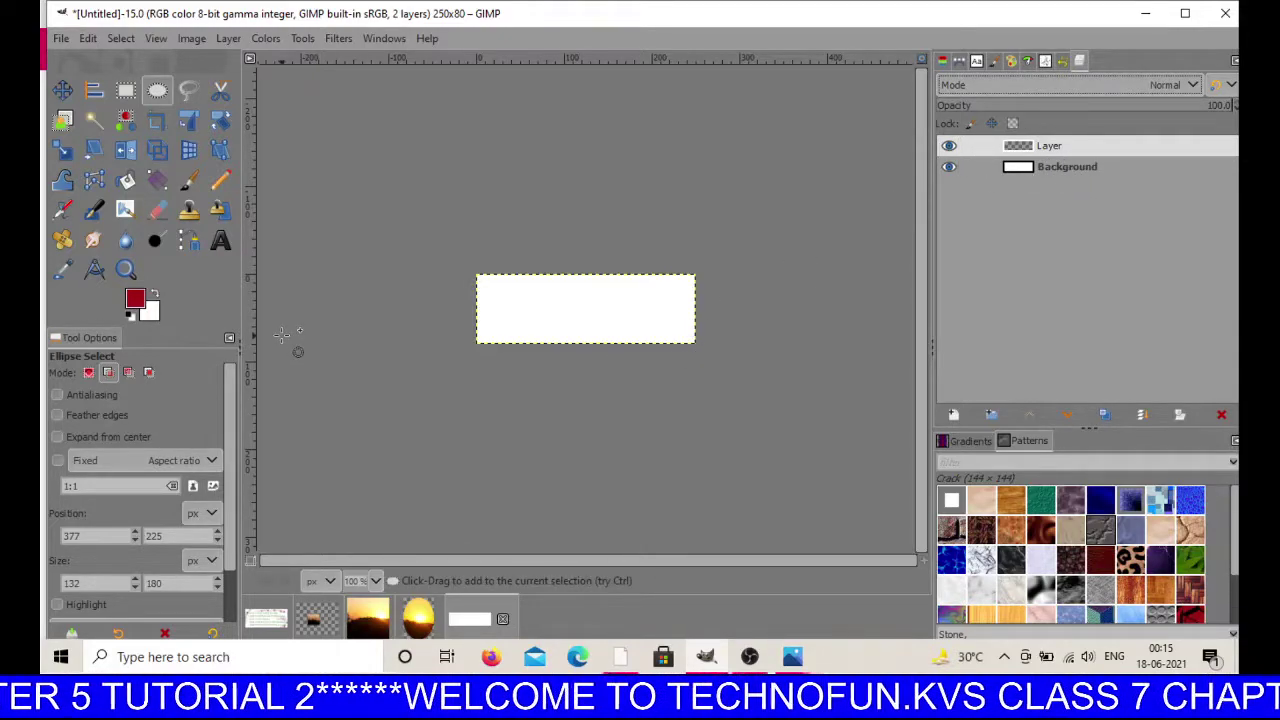
- Draw a text box over nearly the whole white canvas and set its font to Comic Sans MS Bold
left_click(221, 241)
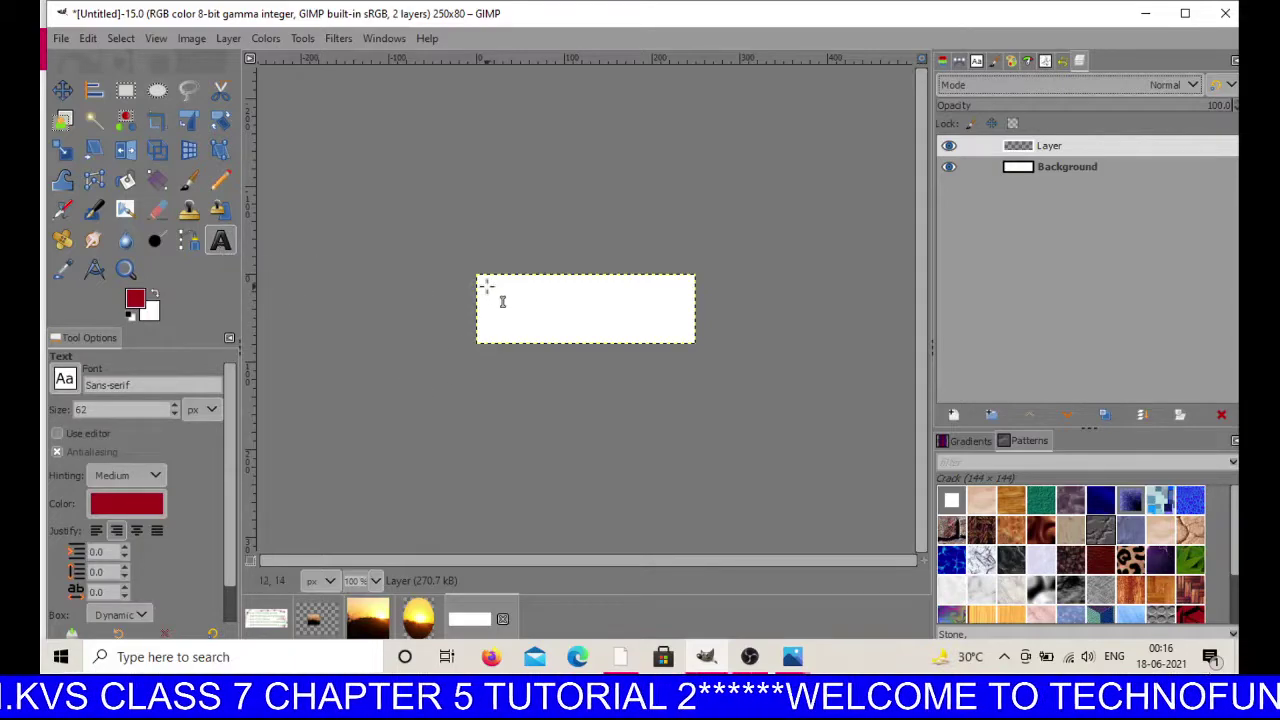
left_click_drag(483, 279, 693, 344)
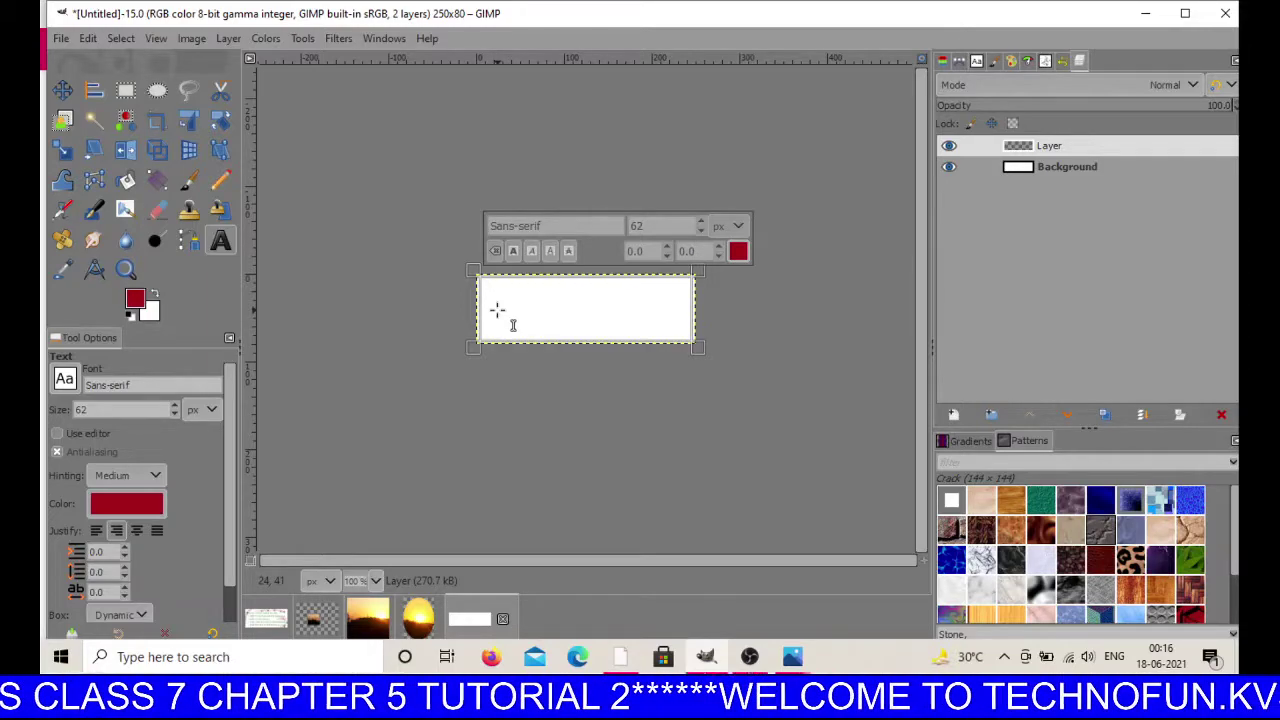
left_click(557, 225)
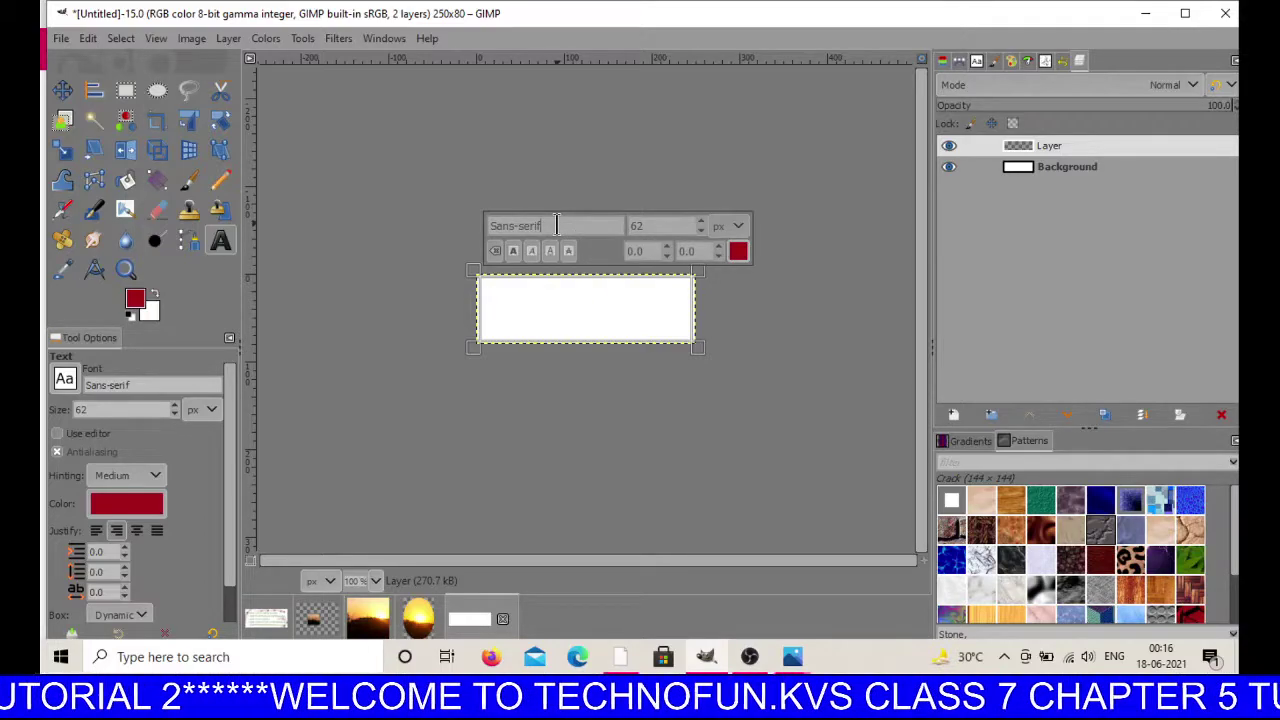
key("BackSpace")
key("BackSpace")
key("BackSpace")
key("BackSpace")
key("BackSpace")
key("BackSpace")
key("BackSpace")
key("BackSpace")
key("BackSpace")
key("BackSpace")
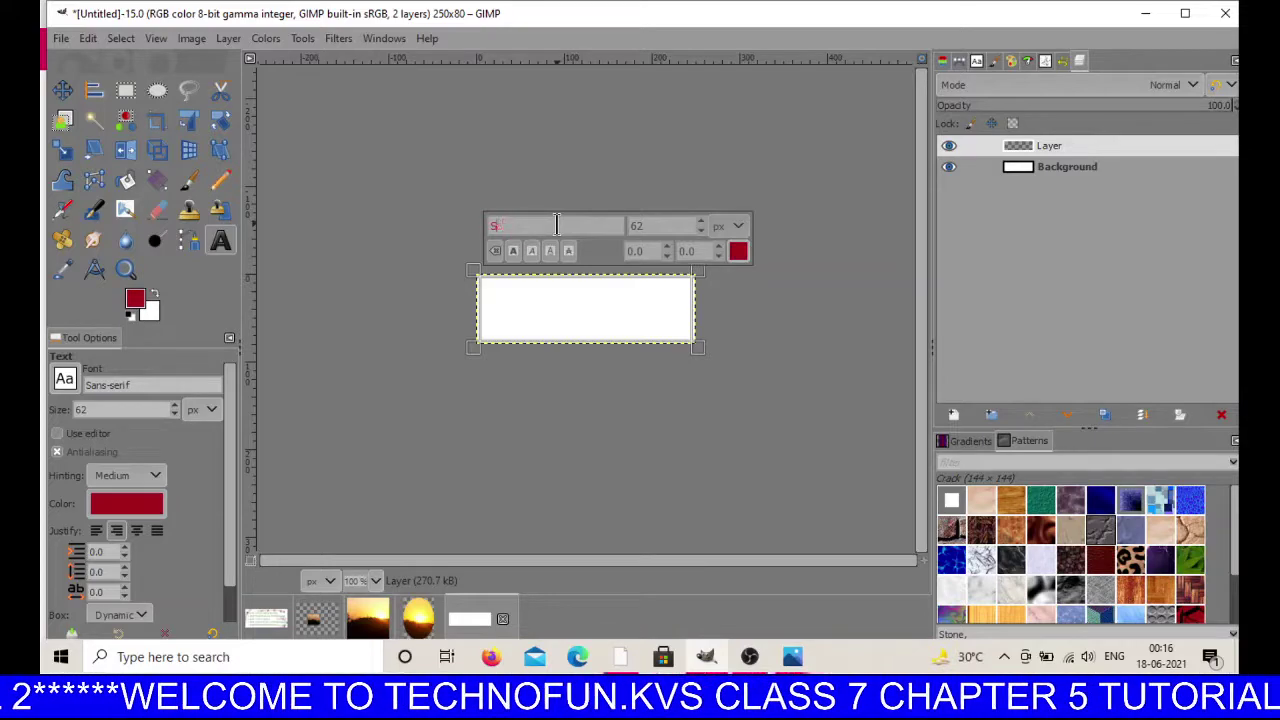
type("COM")
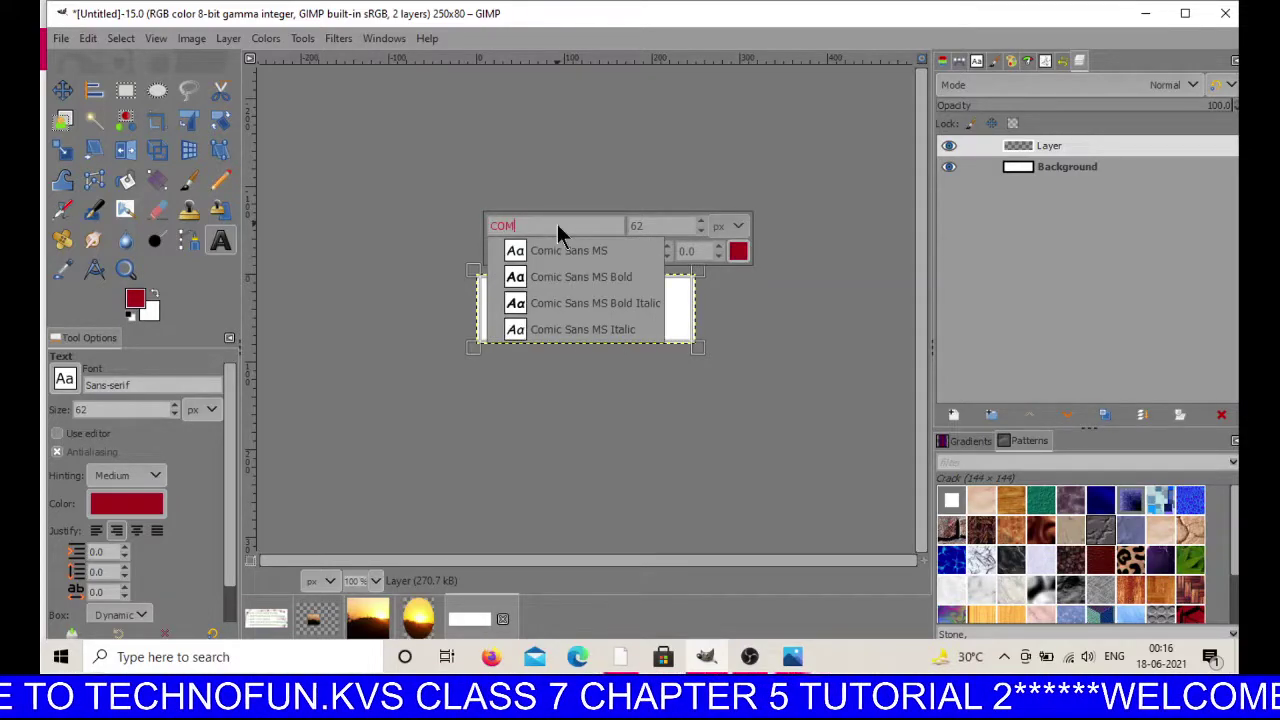
left_click(576, 278)
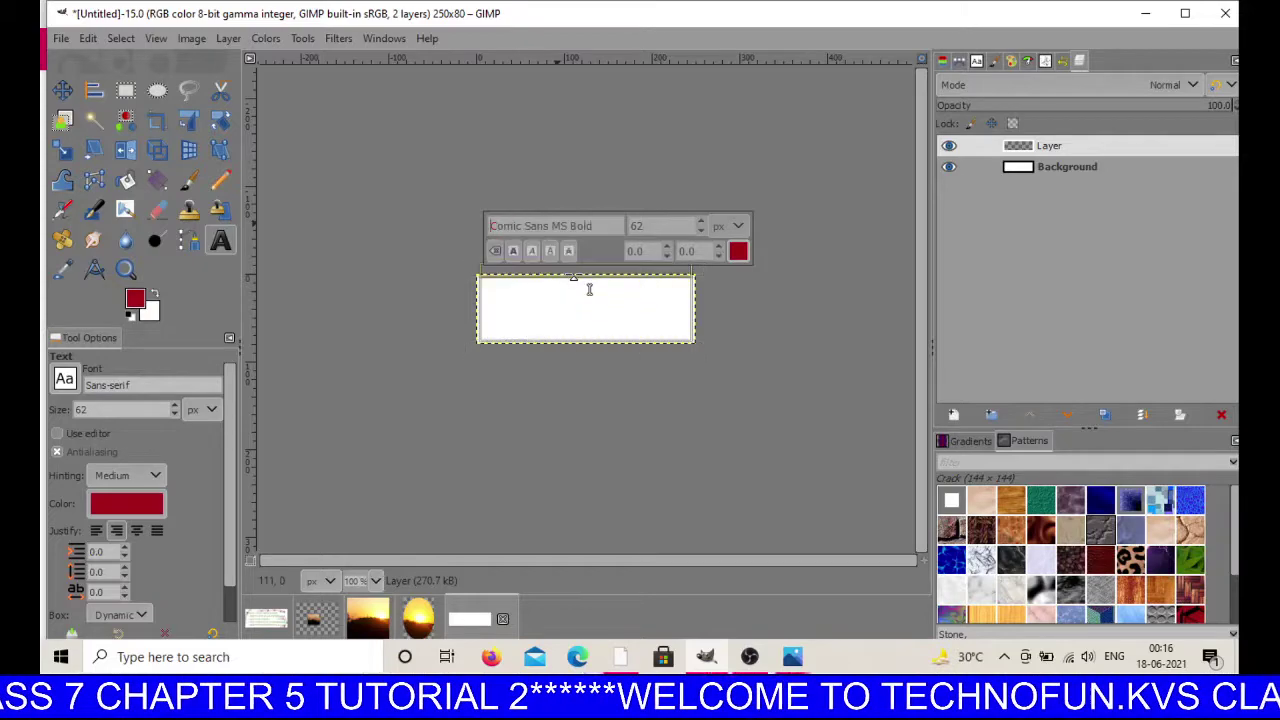
- Set the text size to 66 px and the text colour to the blue swatch from the colour history
double_click(702, 222)
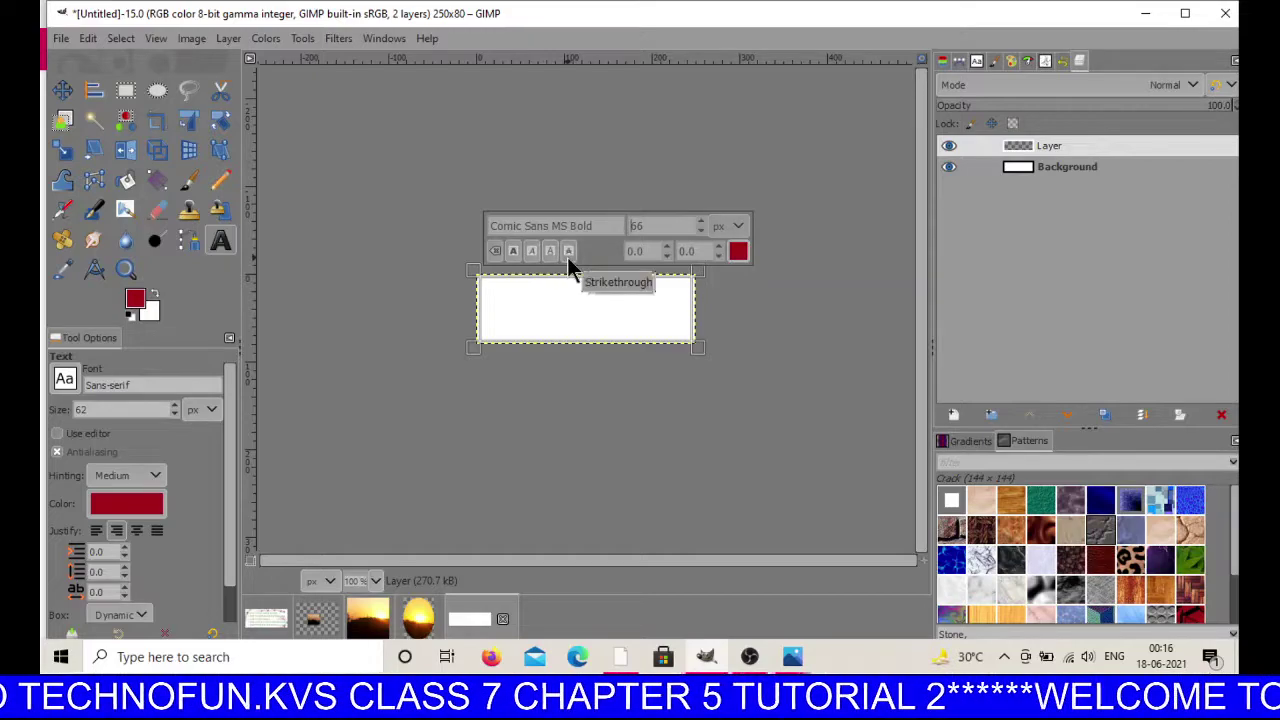
left_click(738, 252)
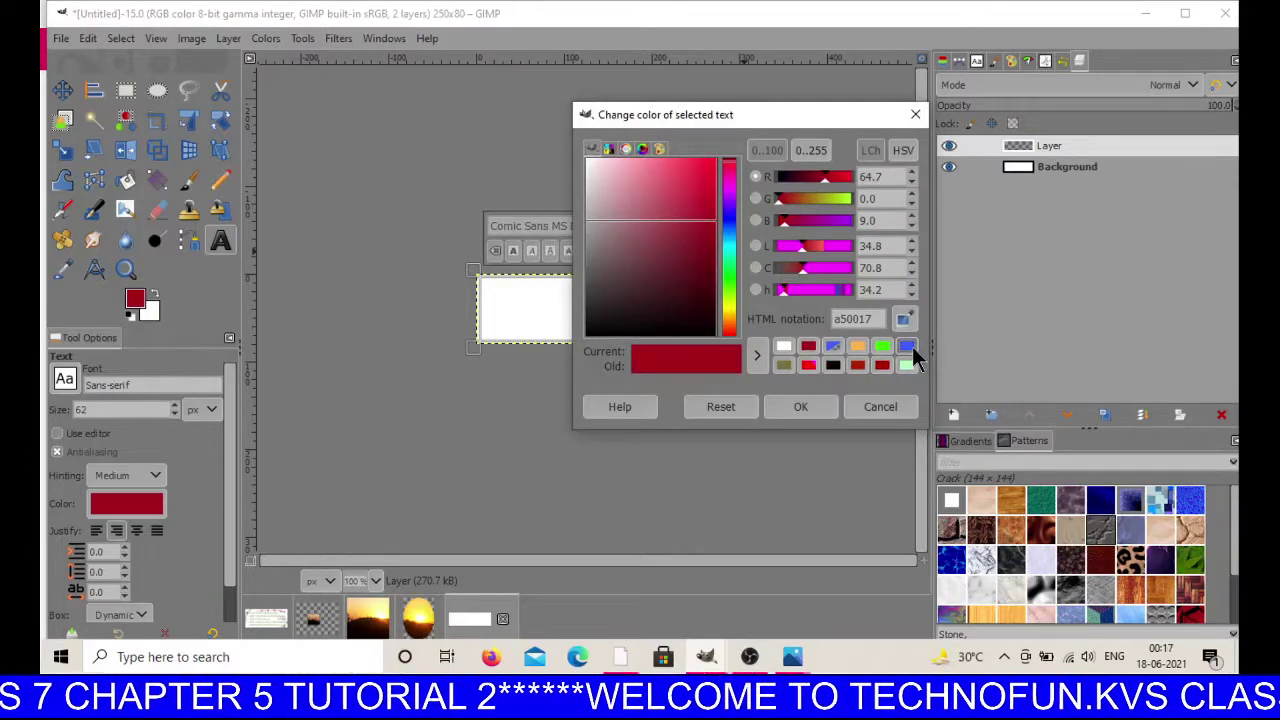
left_click(907, 346)
left_click(800, 406)
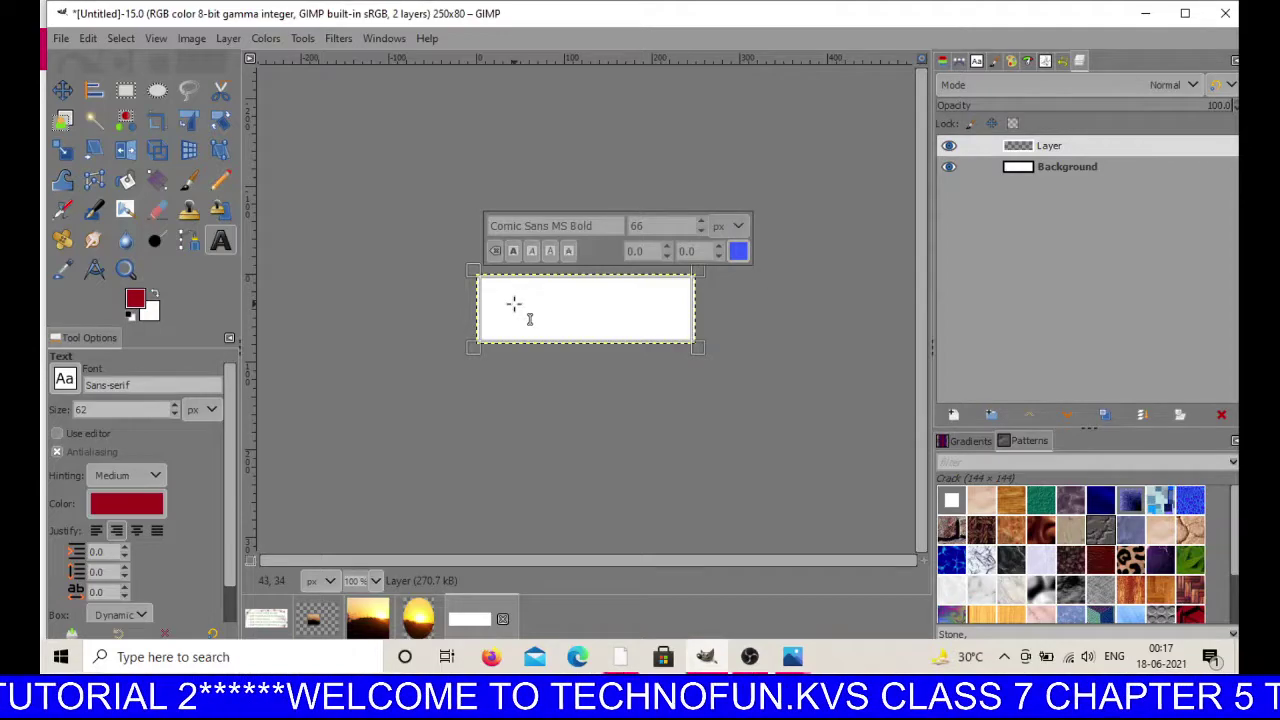
- Enter the word SPORTS in the text box
type("S")
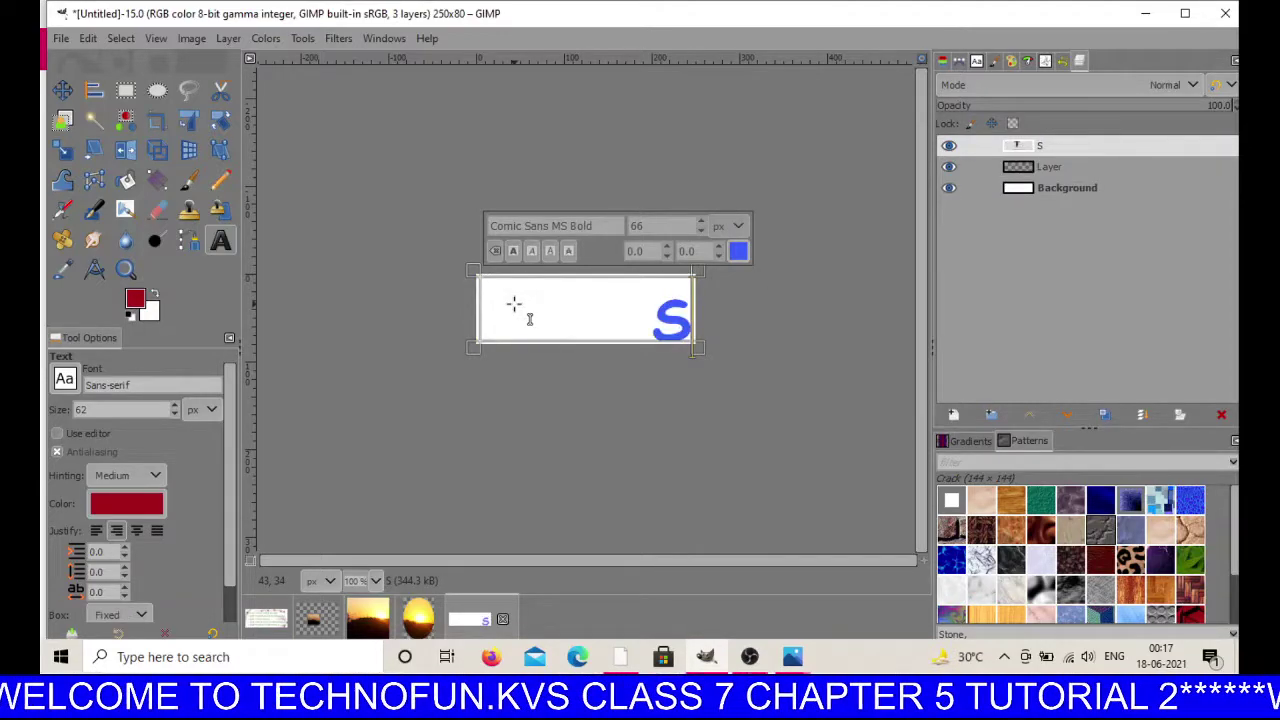
type("POR")
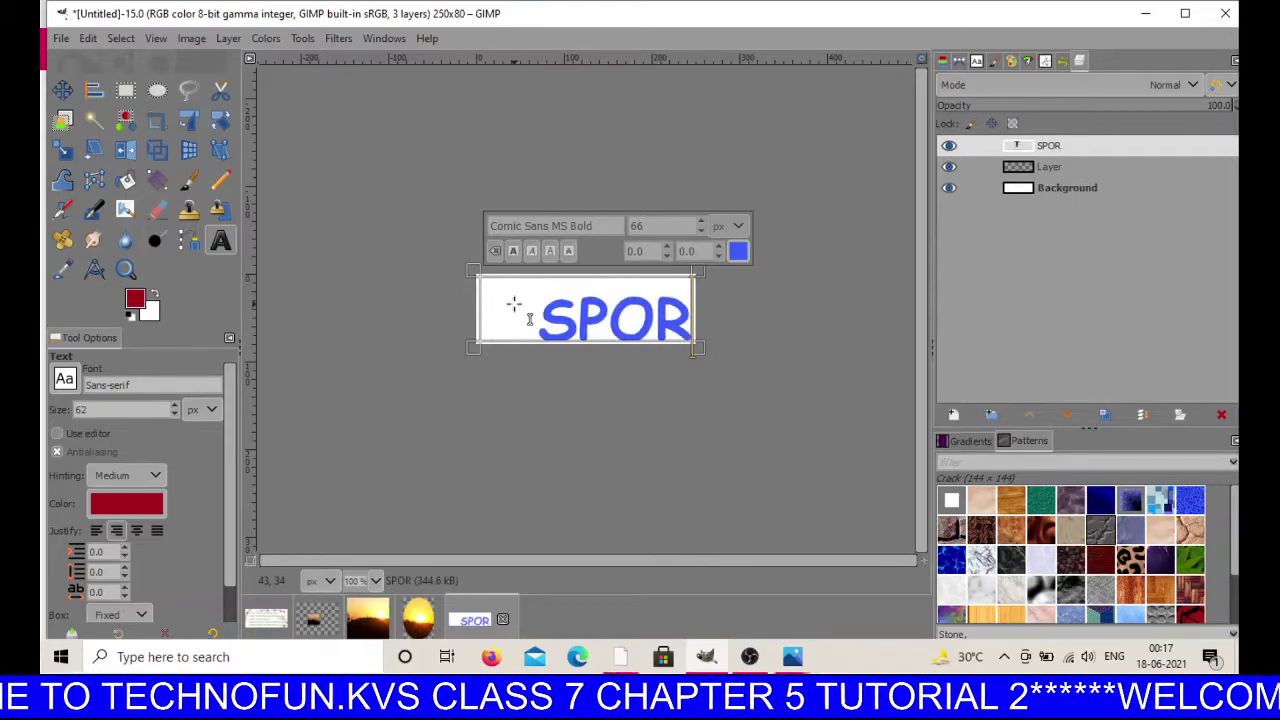
type("TS")
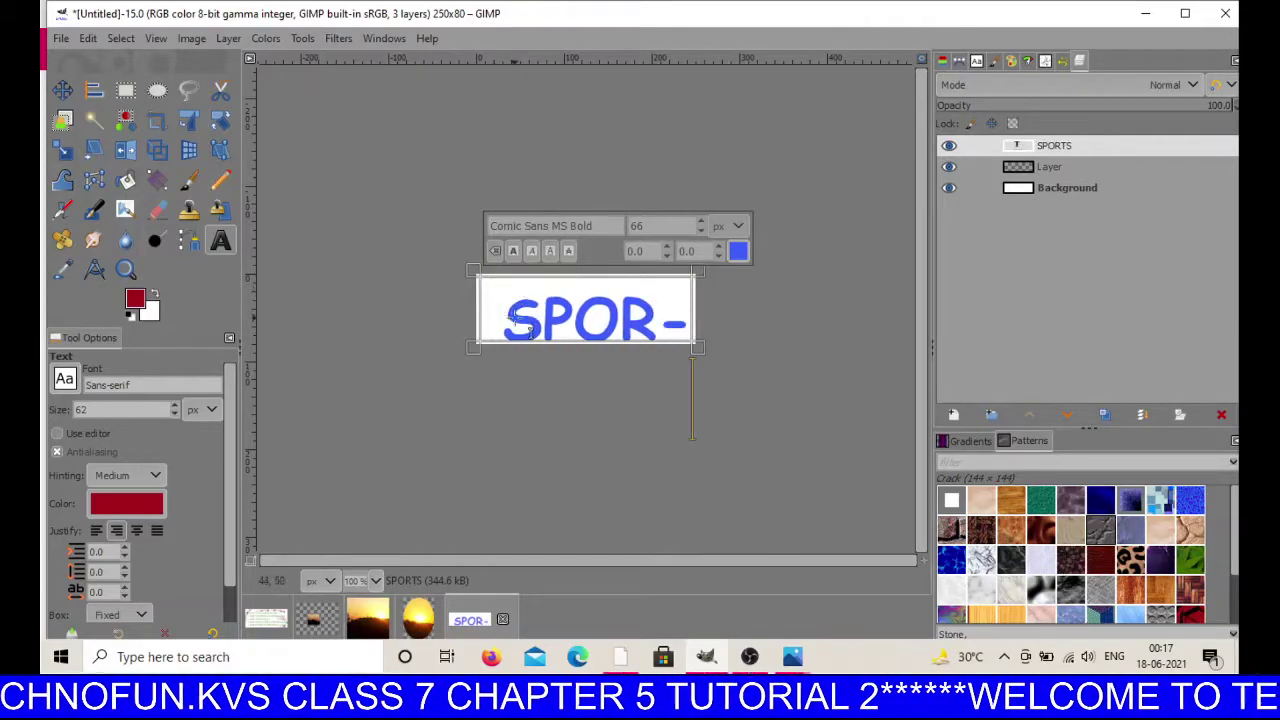
- Reduce the font size of the whole SPORTS text until the word fits on one line inside the canvas
key("ctrl+a")
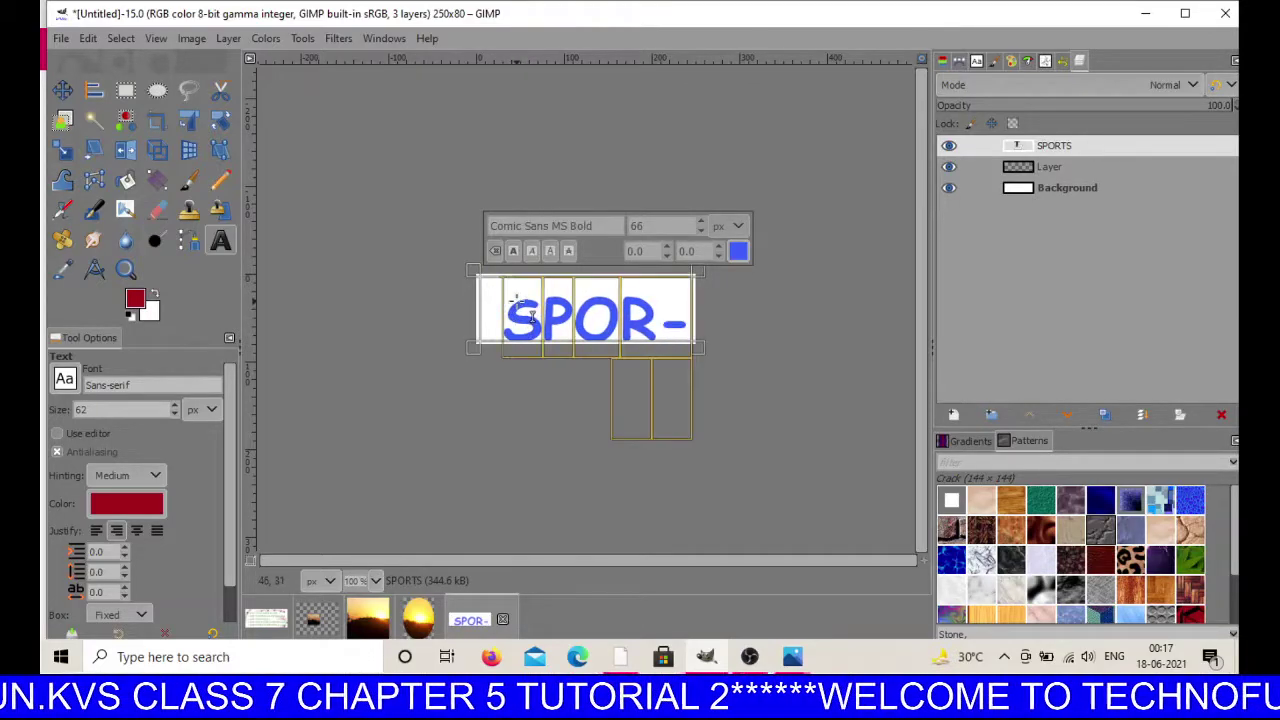
scroll(697, 231, "down", 8)
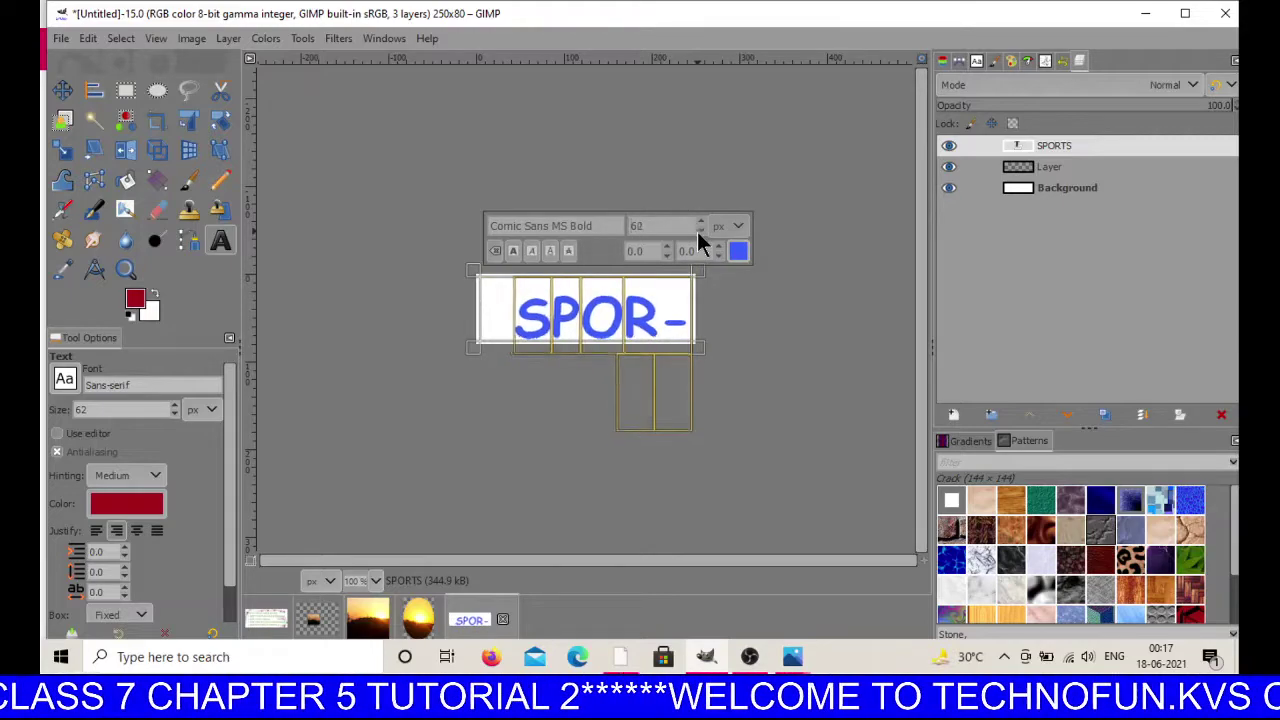
left_click(549, 376)
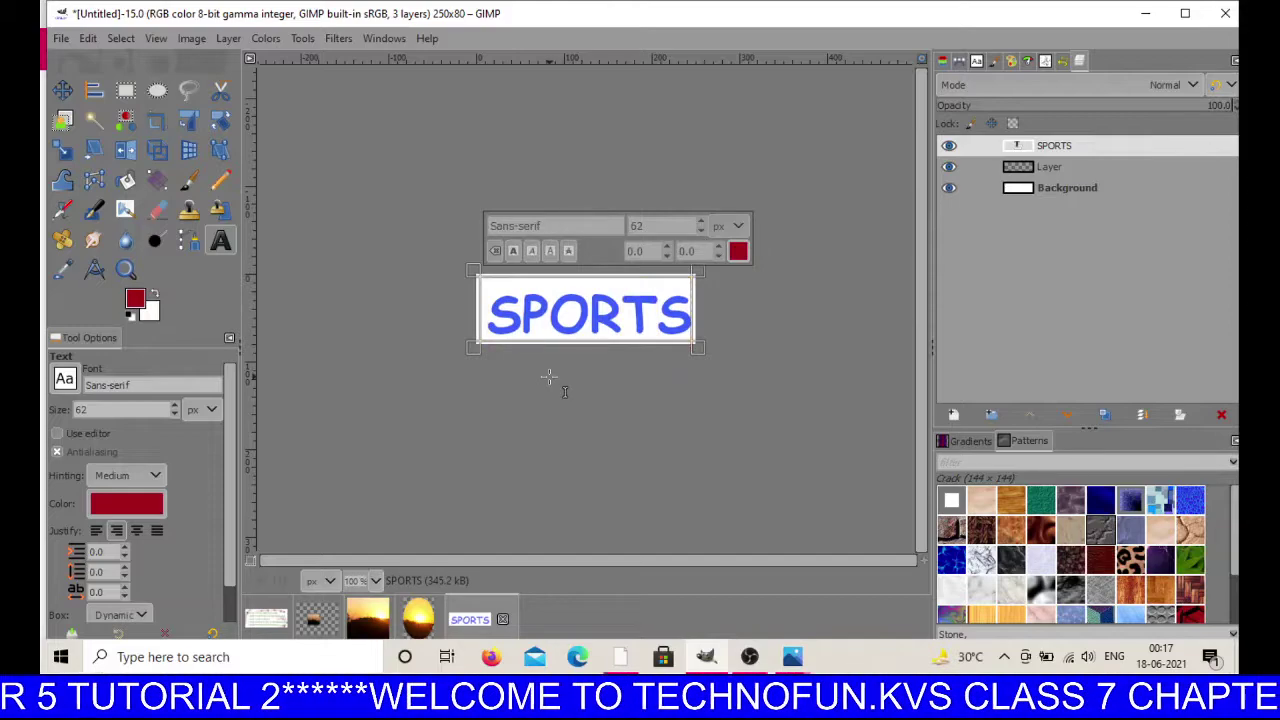
- Delete the white Background layer, keeping the SPORTS text and the transparent layer
left_click(1062, 191)
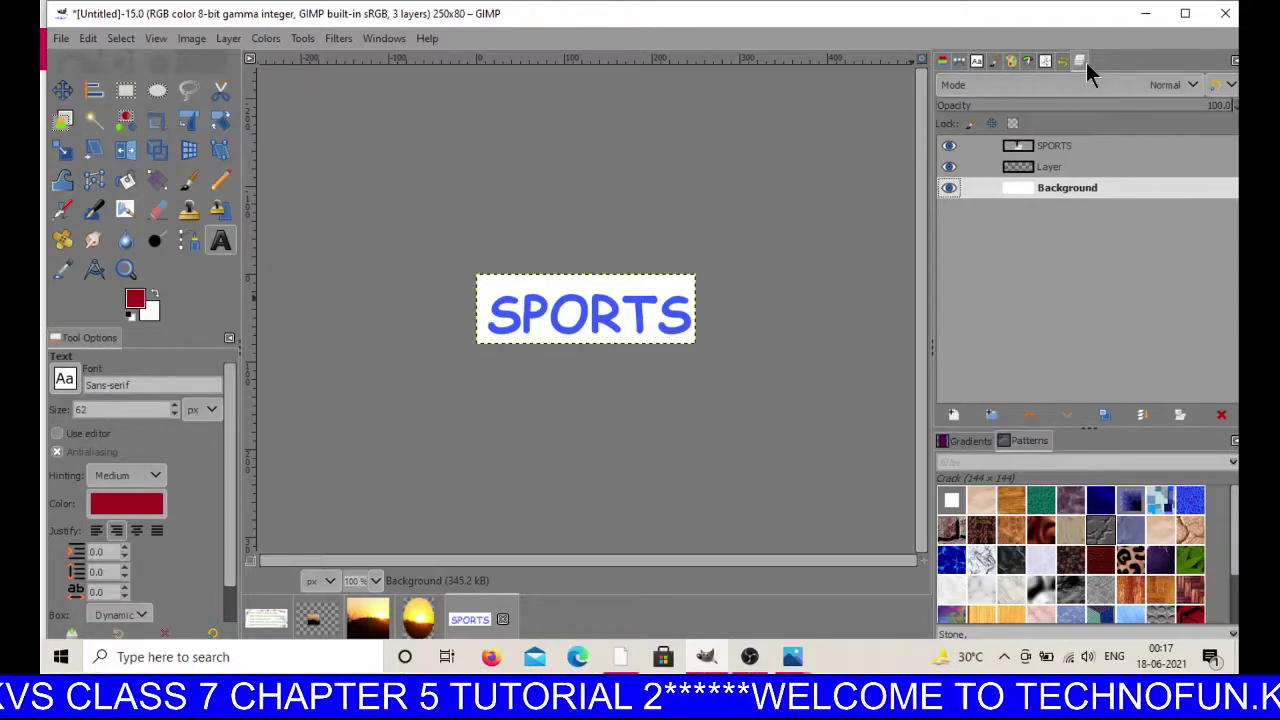
right_click(1070, 190)
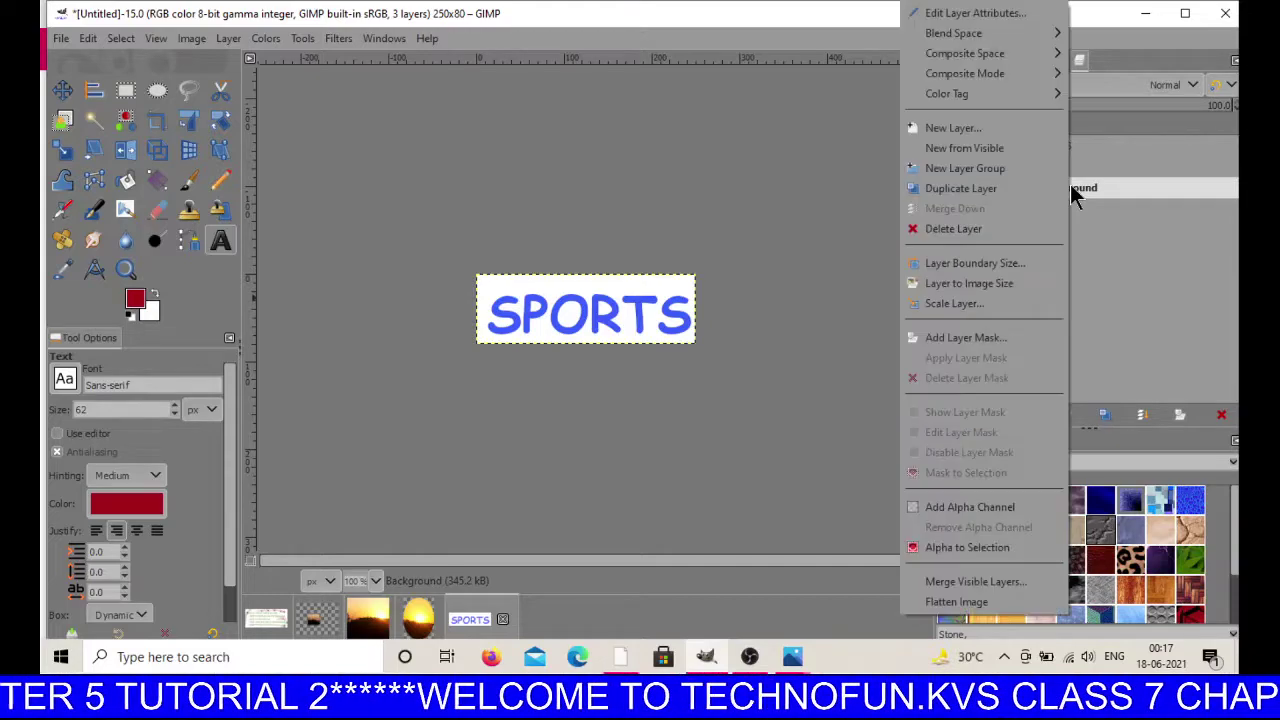
left_click(1002, 228)
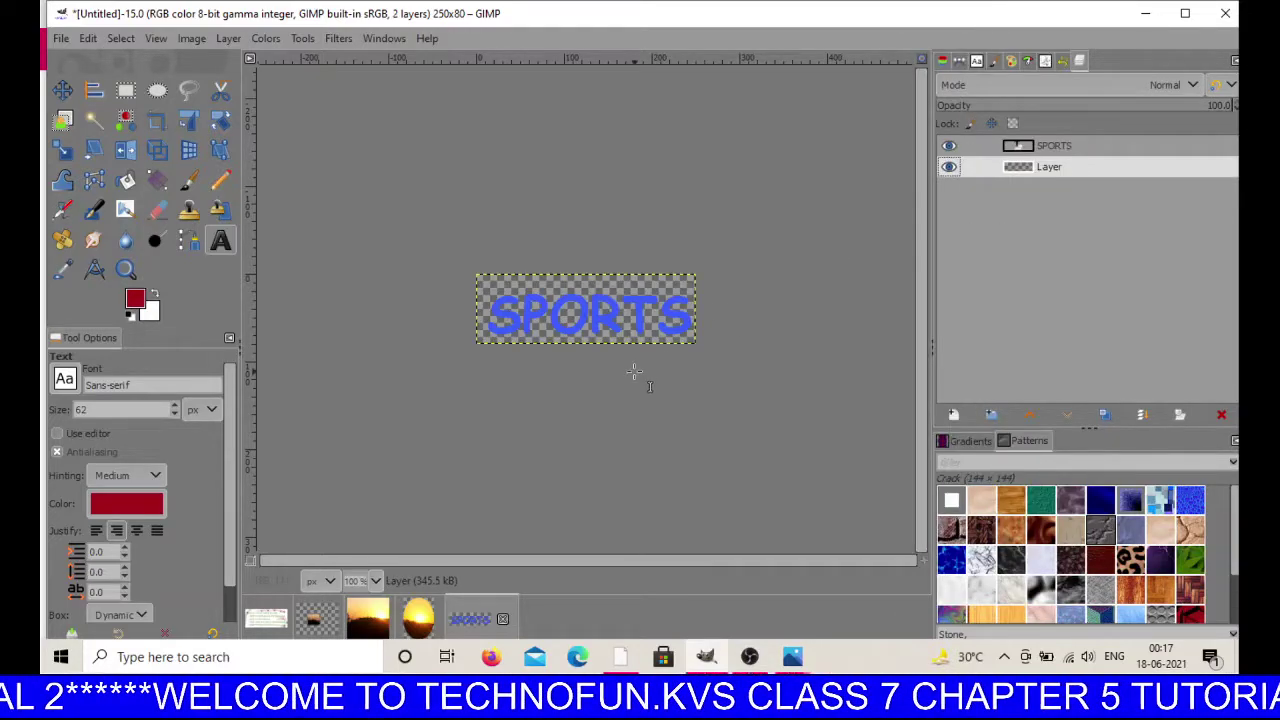
- Export the SPORTS image as NEWLOGO.PNG into the IMAGES folder on the Desktop with the default PNG options
left_click(60, 40)
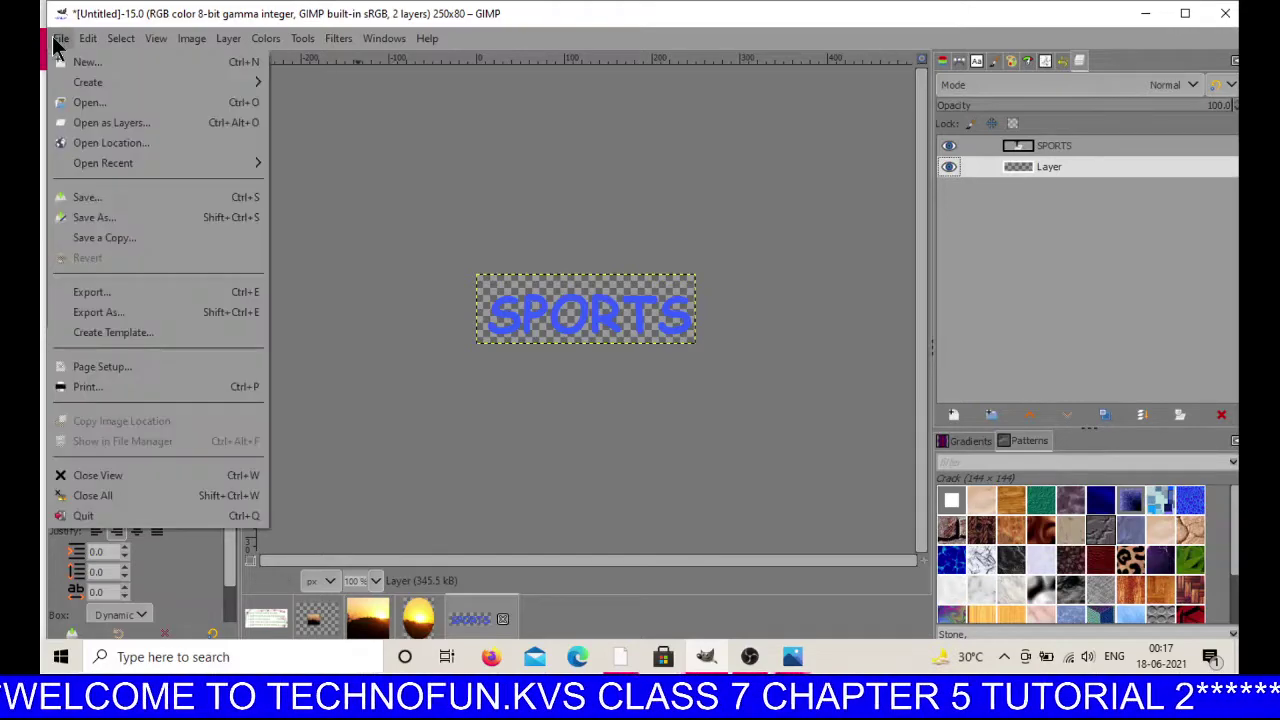
left_click(95, 314)
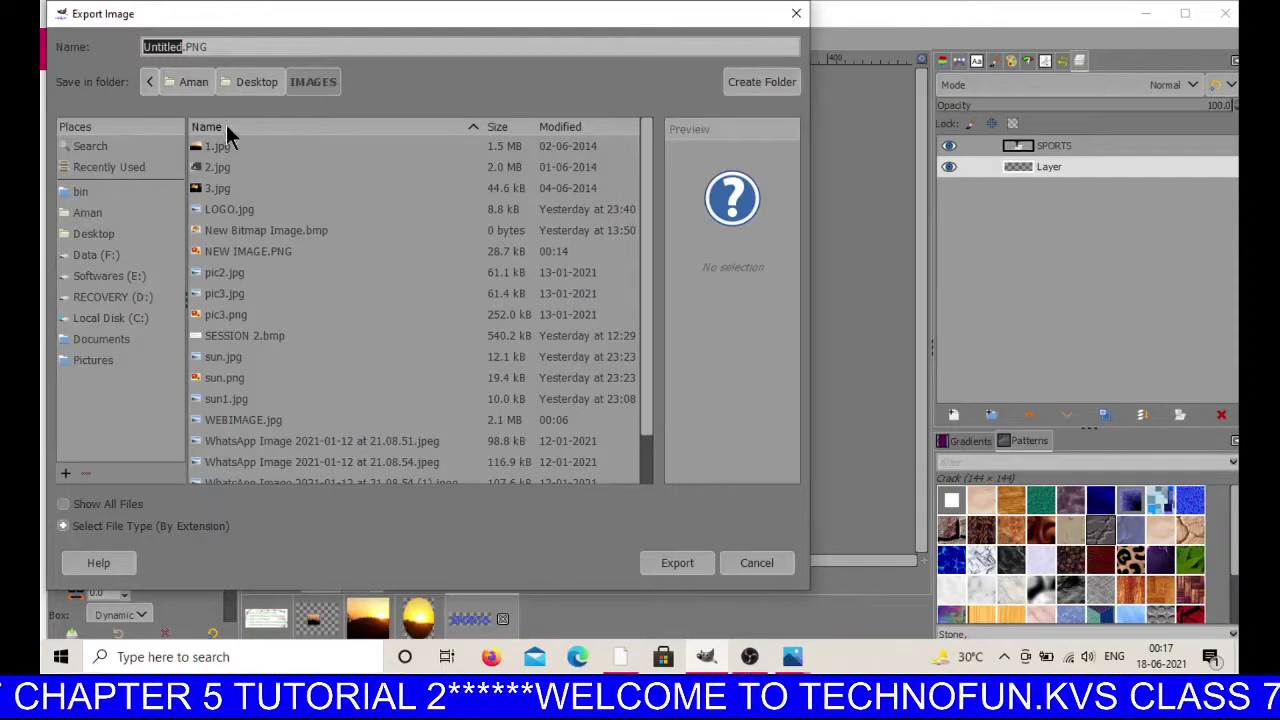
type("NEW")
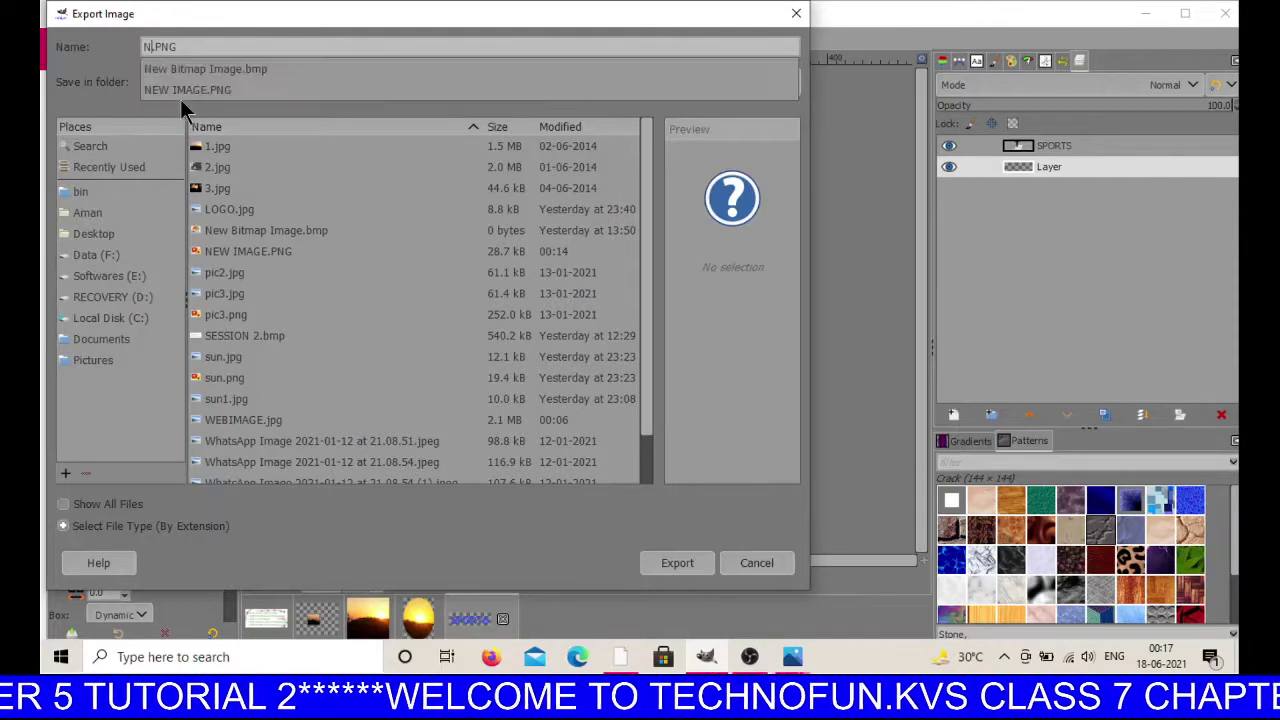
type("LOGO")
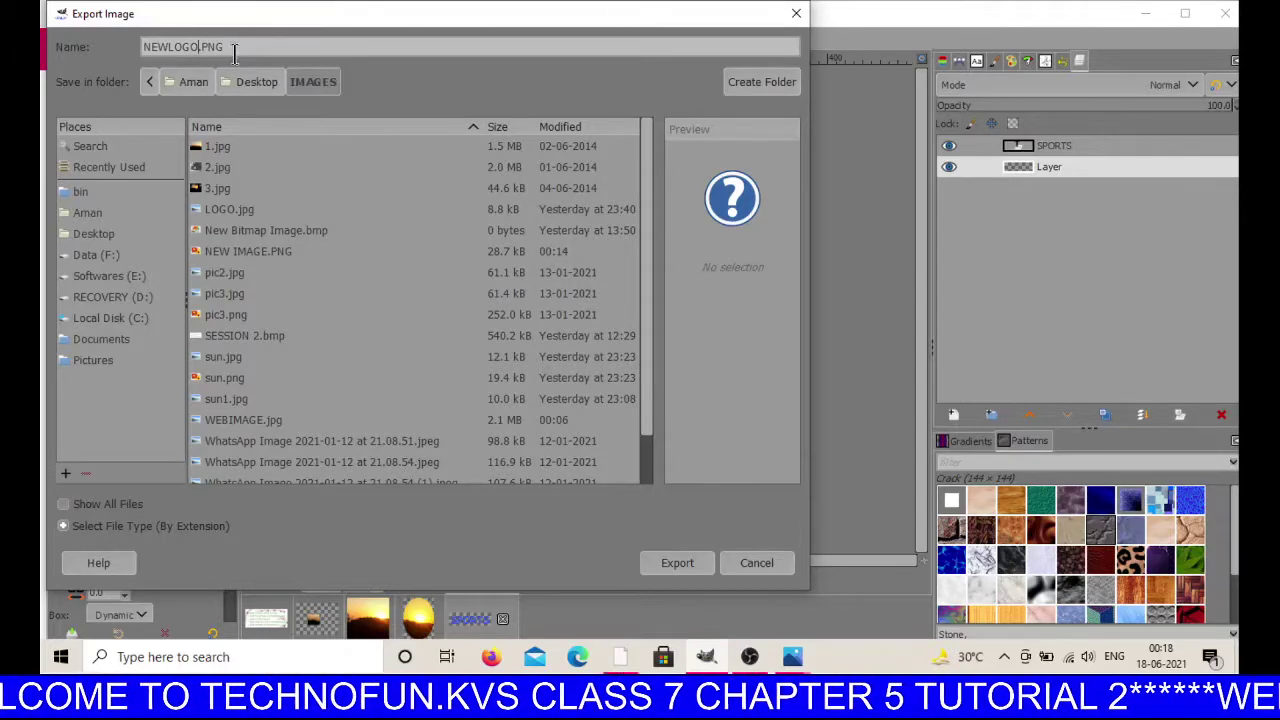
left_click(673, 563)
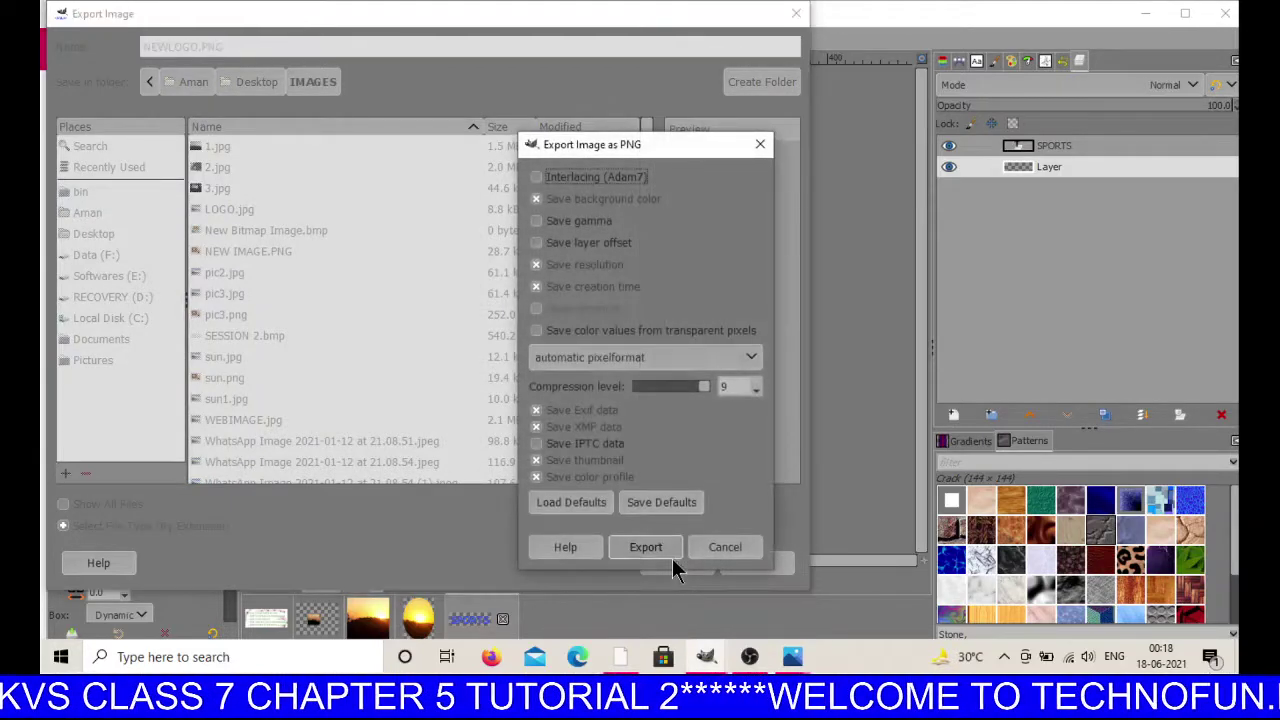
left_click(652, 549)
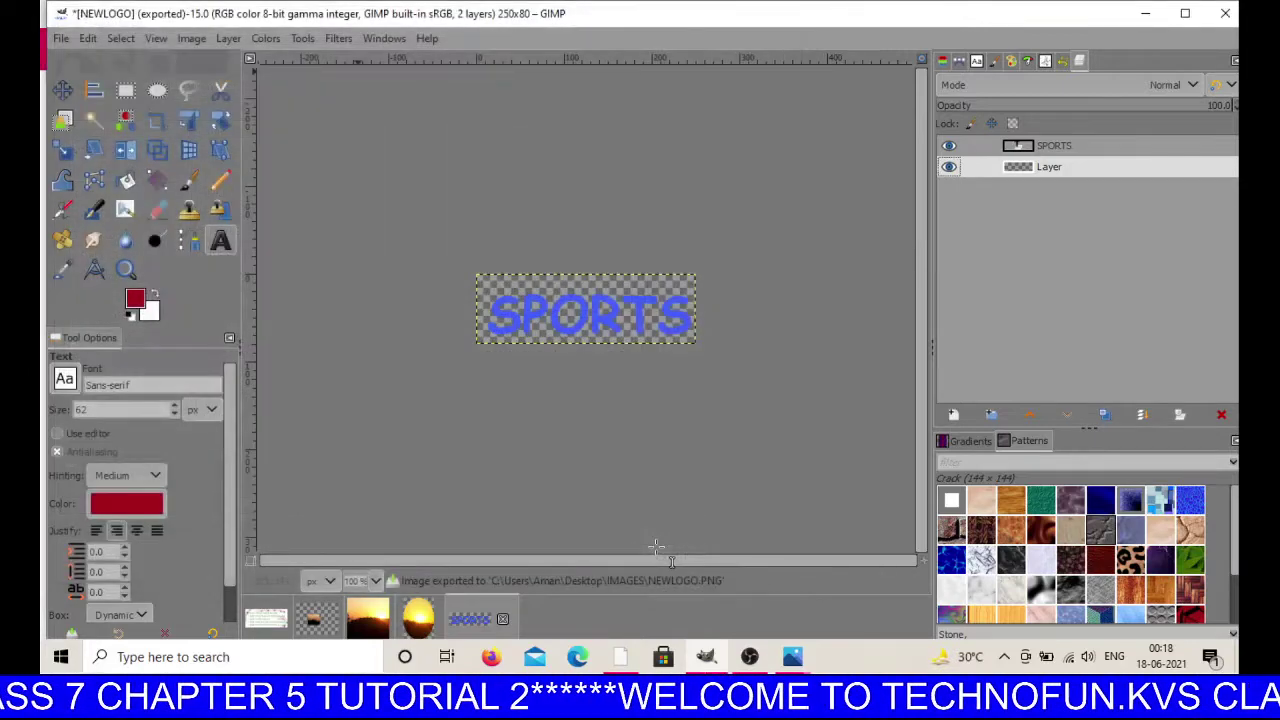
- Switch to the IMAGES folder in File Explorer, open the NEWLOGO file in Photos to view it, and return to GIMP
left_click(618, 660)
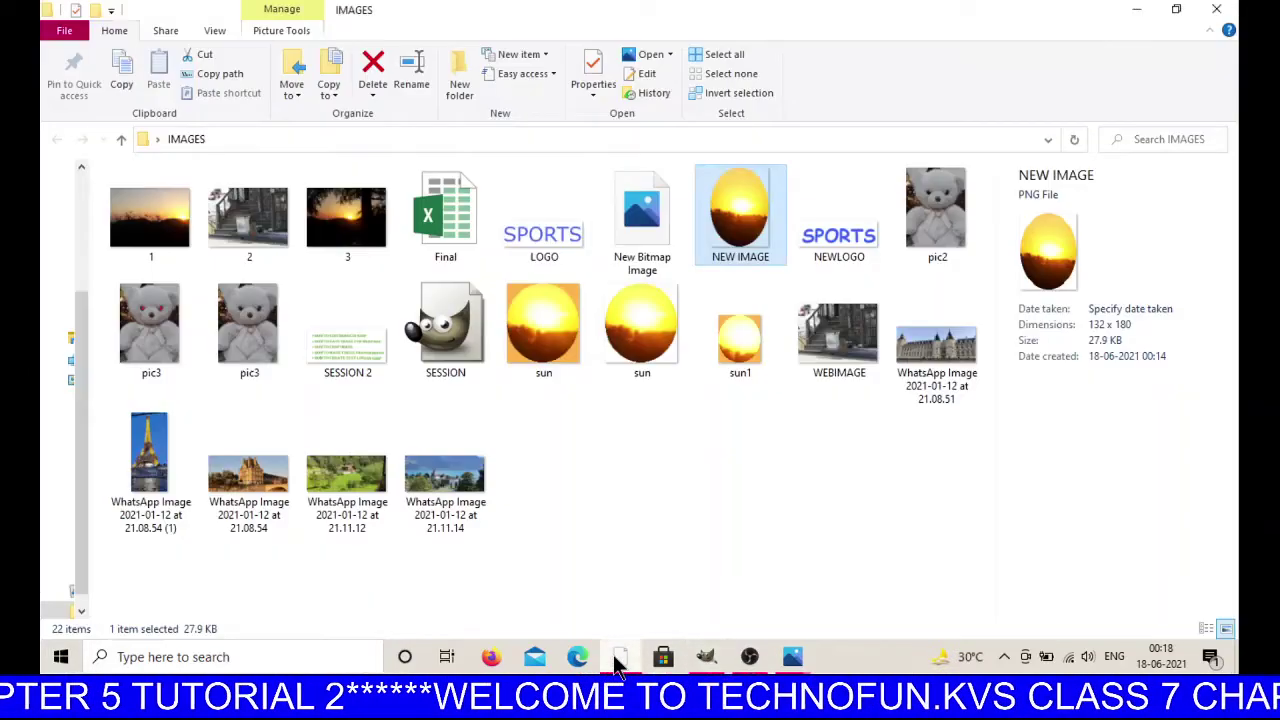
left_click(852, 250)
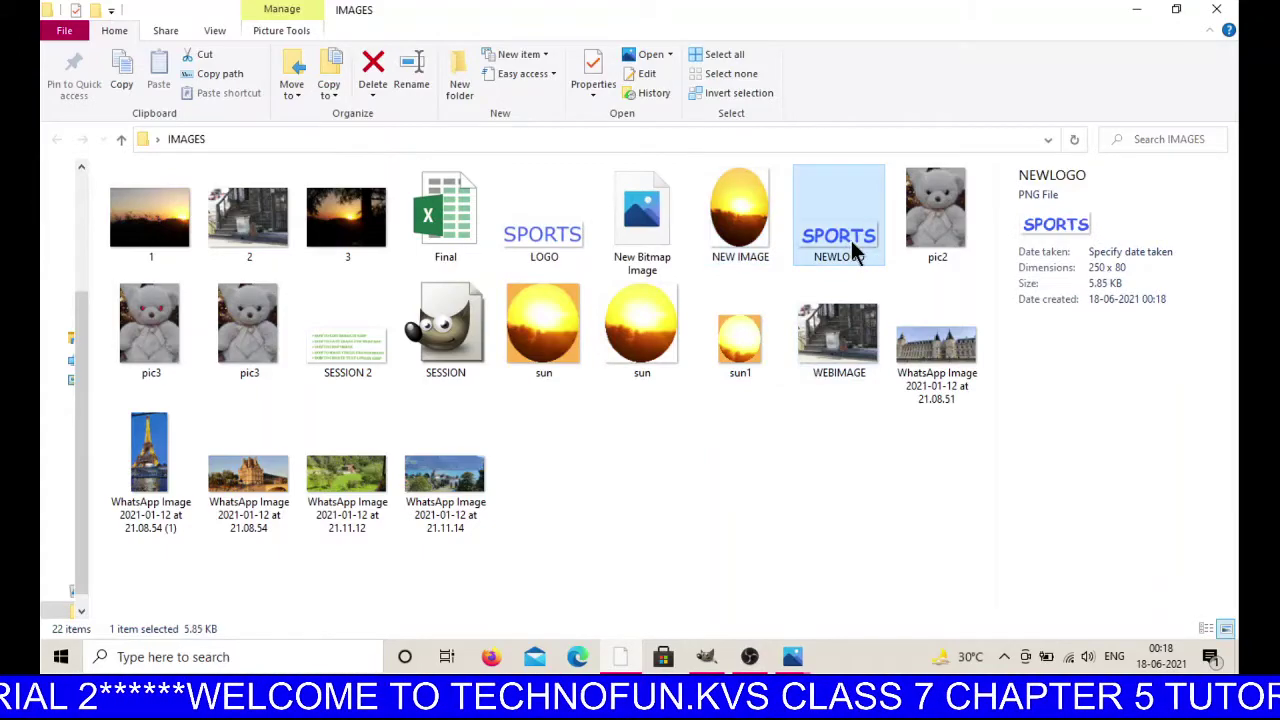
double_click(852, 250)
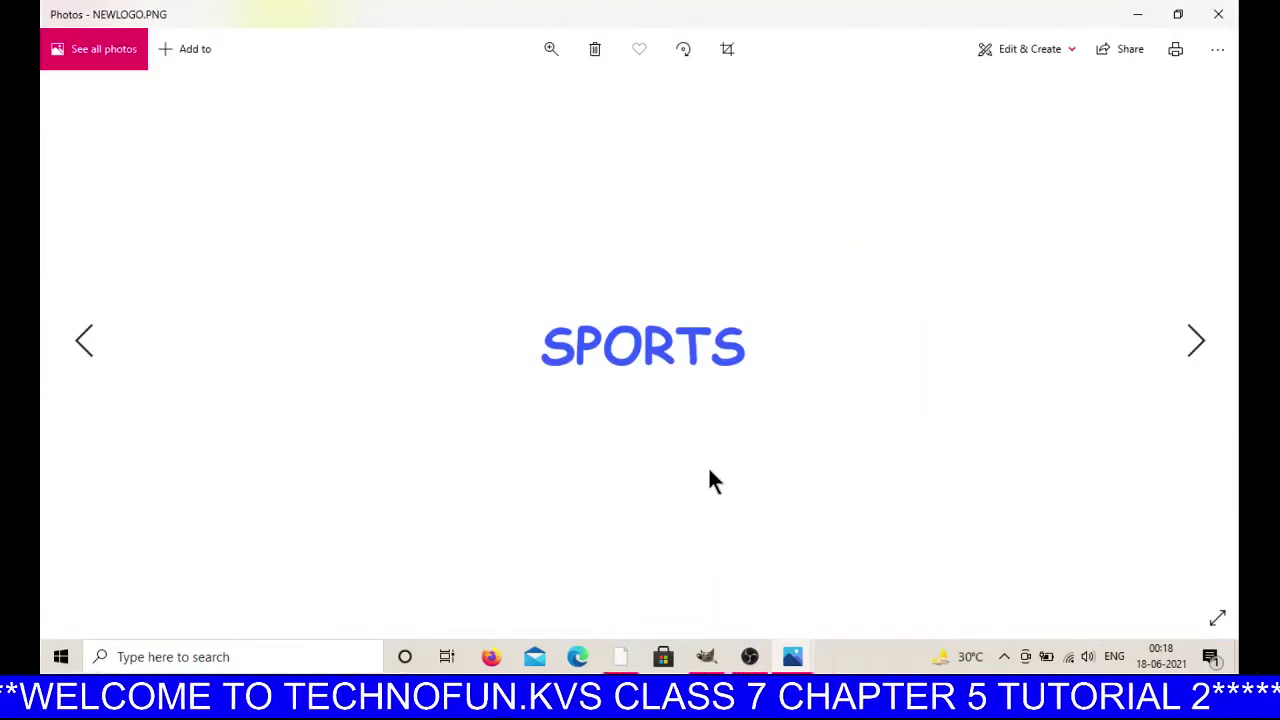
left_click(704, 658)
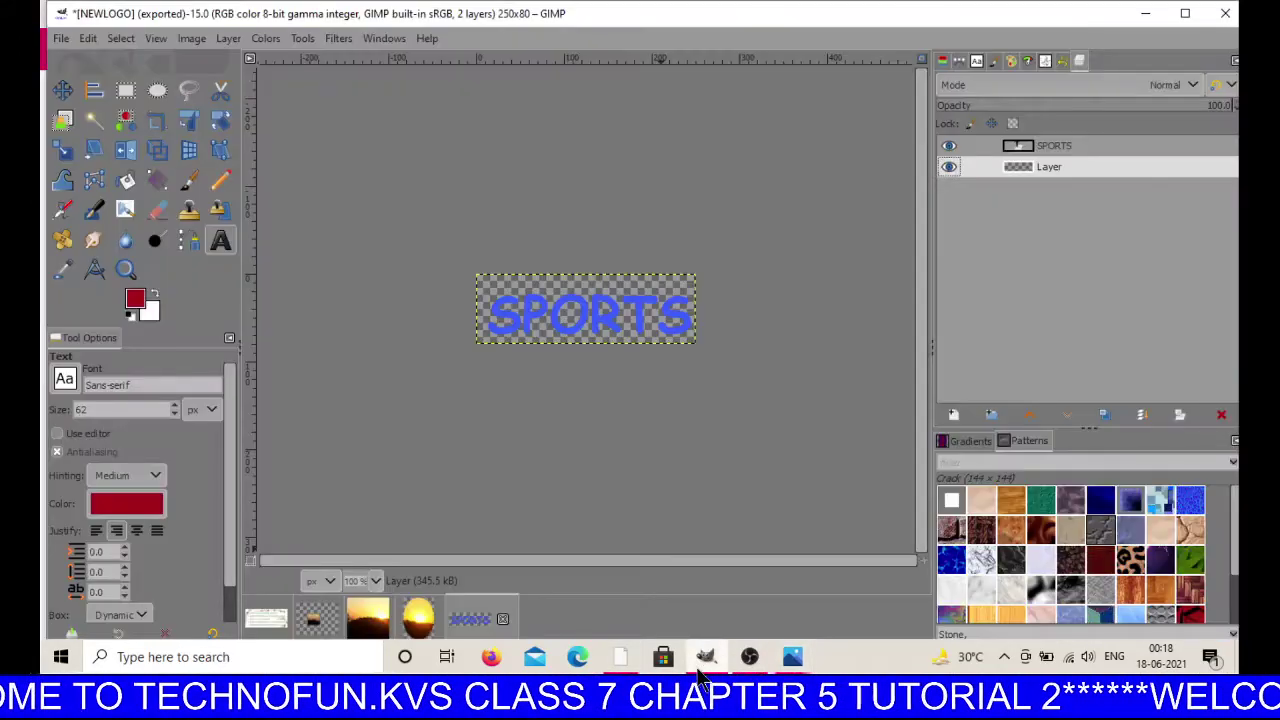